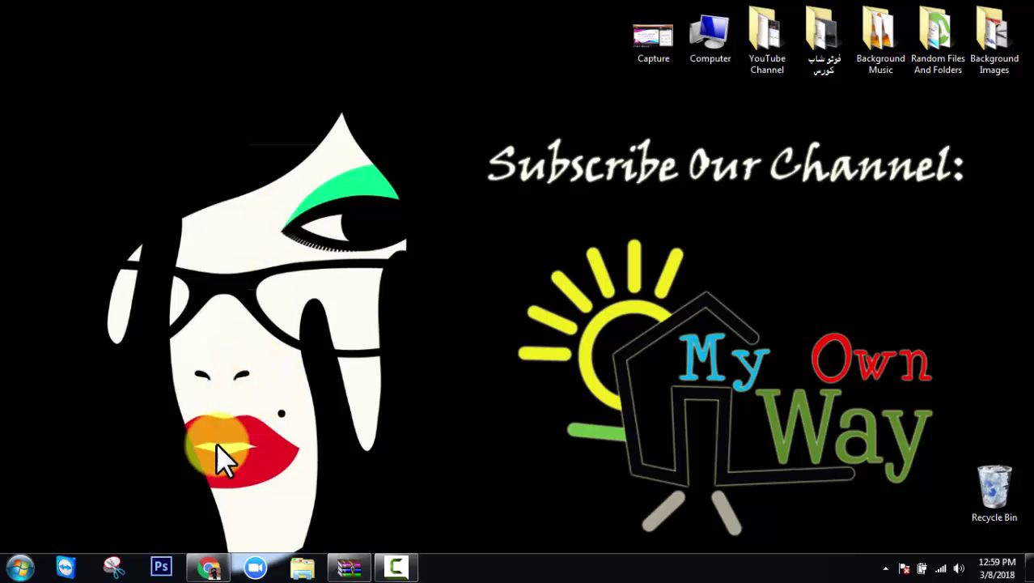
Step: Launch Photoshop CS6 from the taskbar icon
{"action": "left_click", "coordinate": [154, 567]}
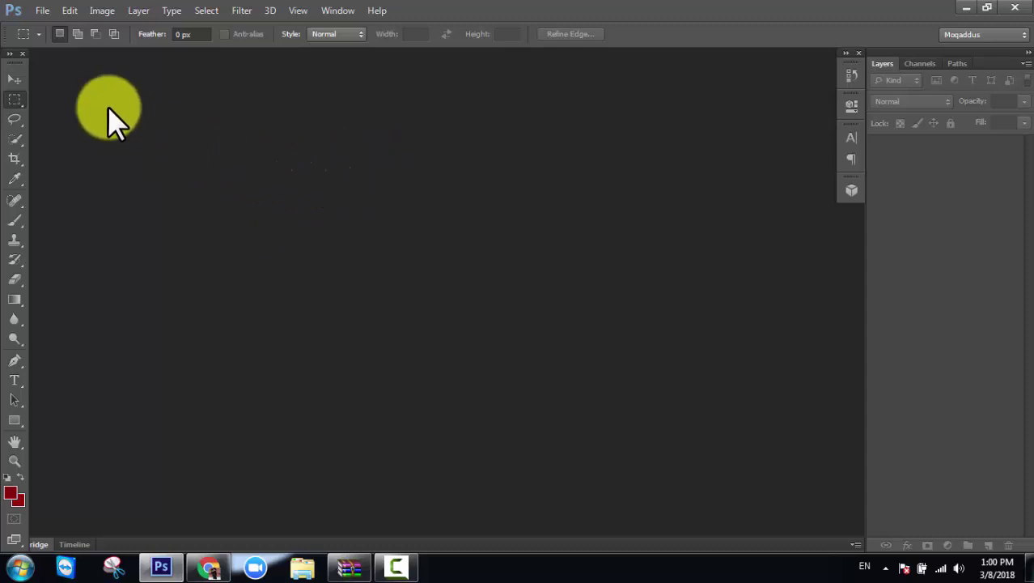
{"action": "left_click", "coordinate": [34, 11]}
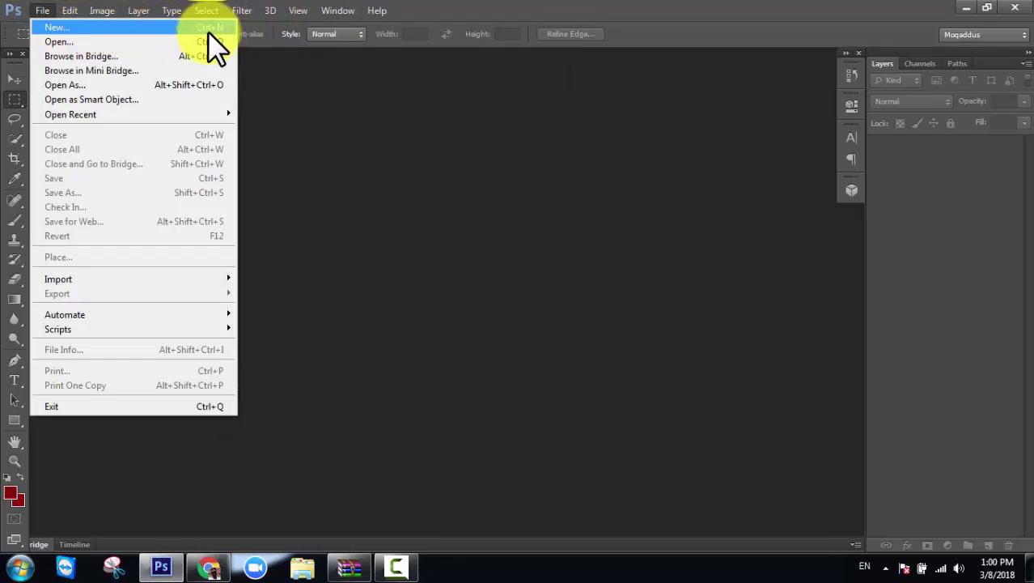
{"action": "left_click", "coordinate": [284, 85]}
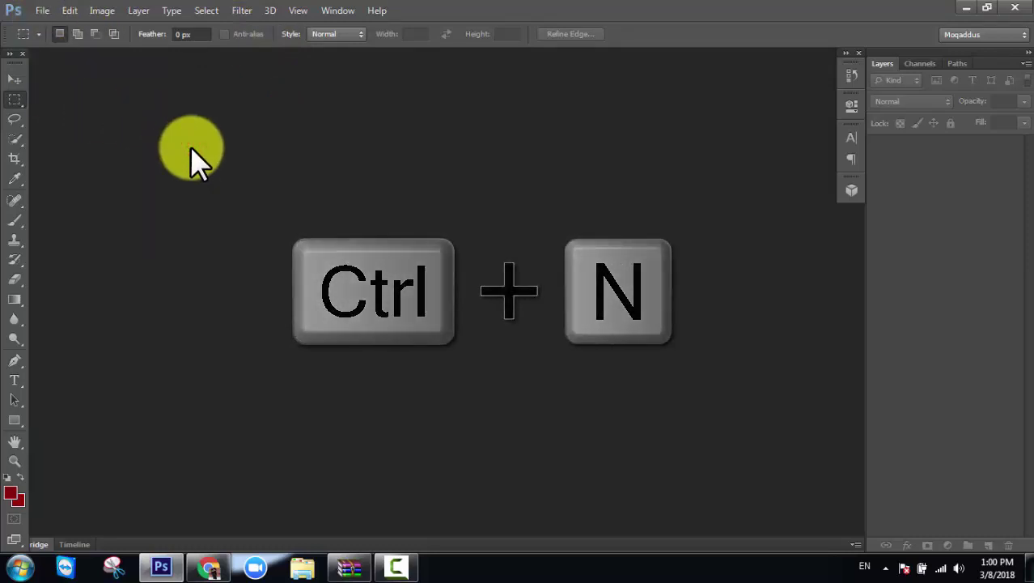
Step: Create a new document from the Default Photoshop Size preset, measured in pixels (454 × 340)
{"action": "key", "text": "ctrl+n"}
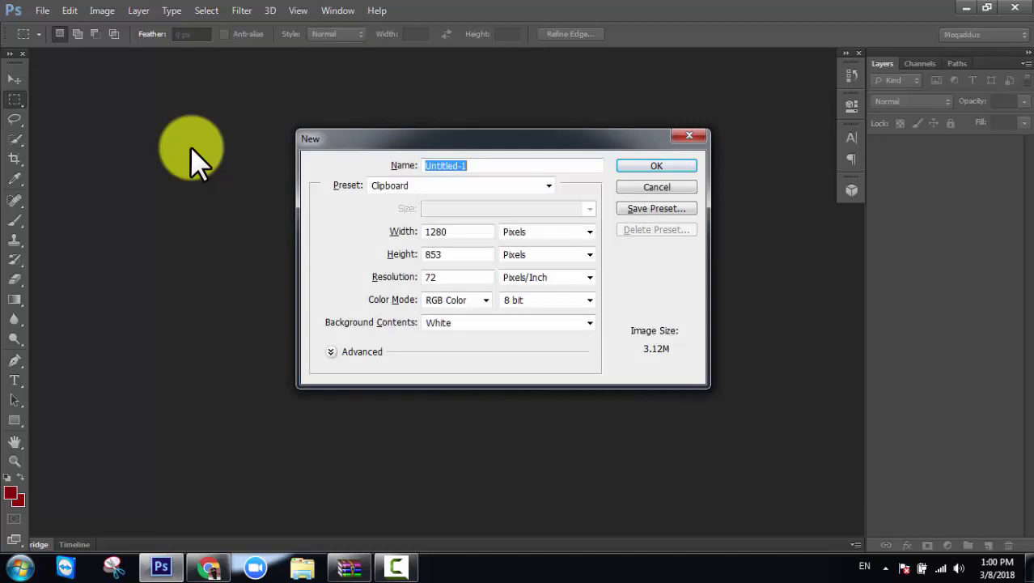
{"action": "left_click", "coordinate": [548, 185]}
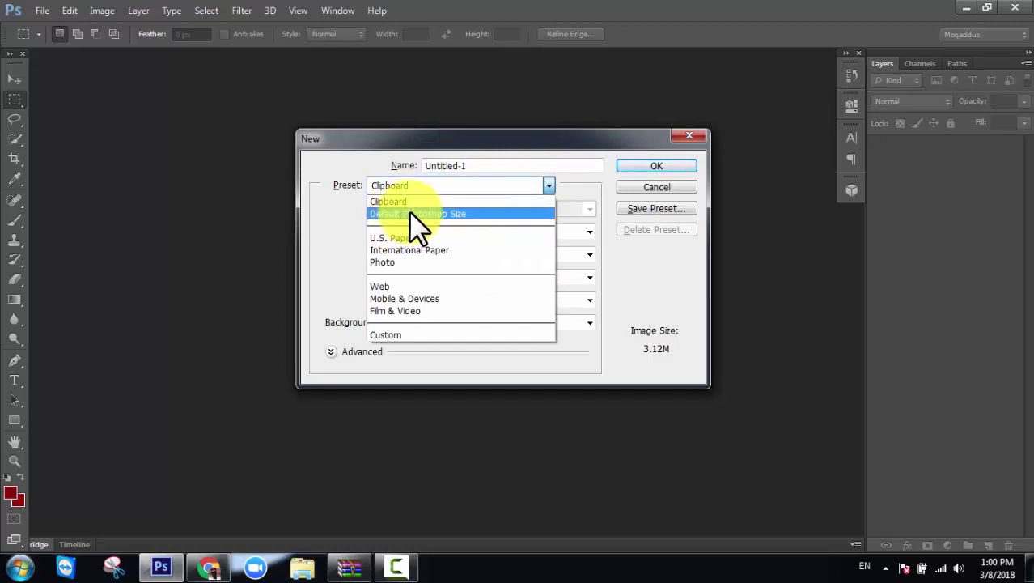
{"action": "left_click", "coordinate": [409, 212]}
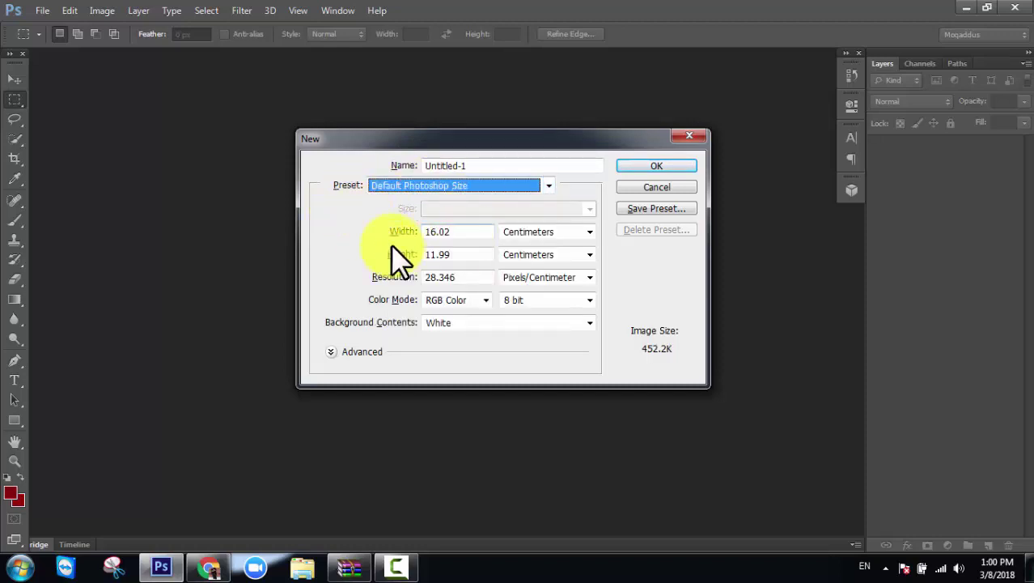
{"action": "left_click", "coordinate": [542, 230]}
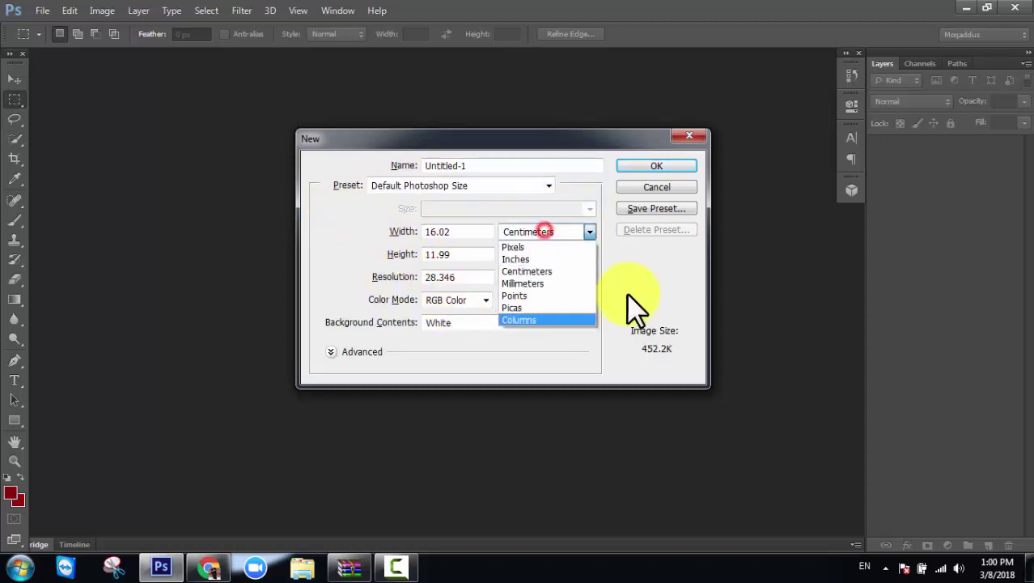
{"action": "left_click", "coordinate": [543, 247]}
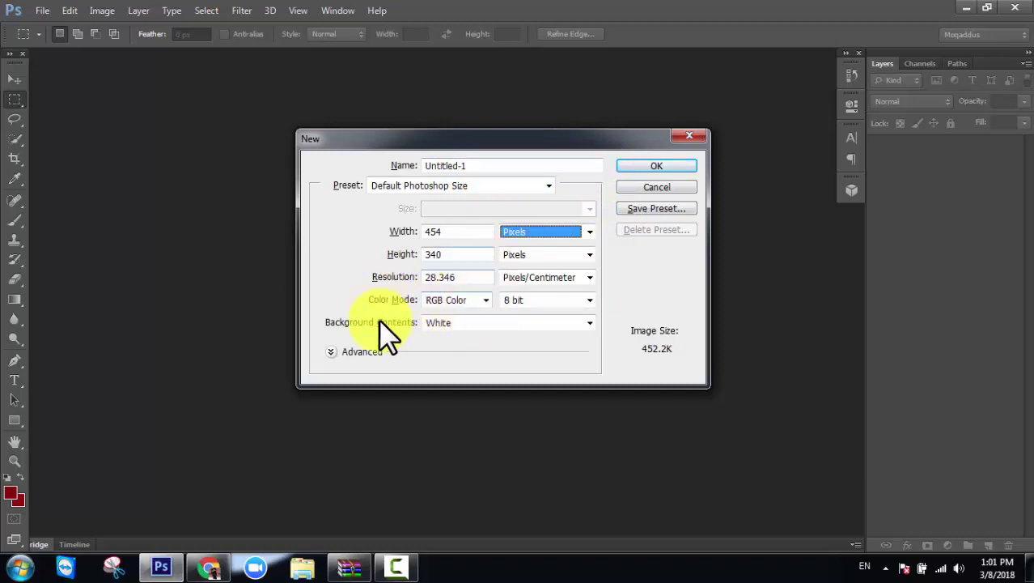
{"action": "left_click", "coordinate": [654, 166]}
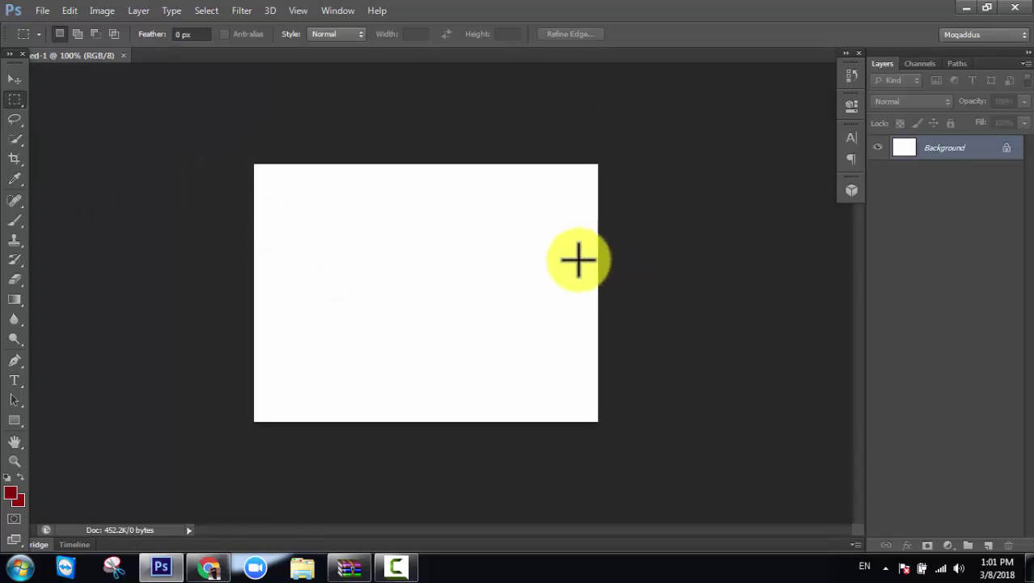
Step: Zoom the blank Untitled-1 canvas to 200% and bring up the File menu
{"action": "key", "text": "ctrl+plus"}
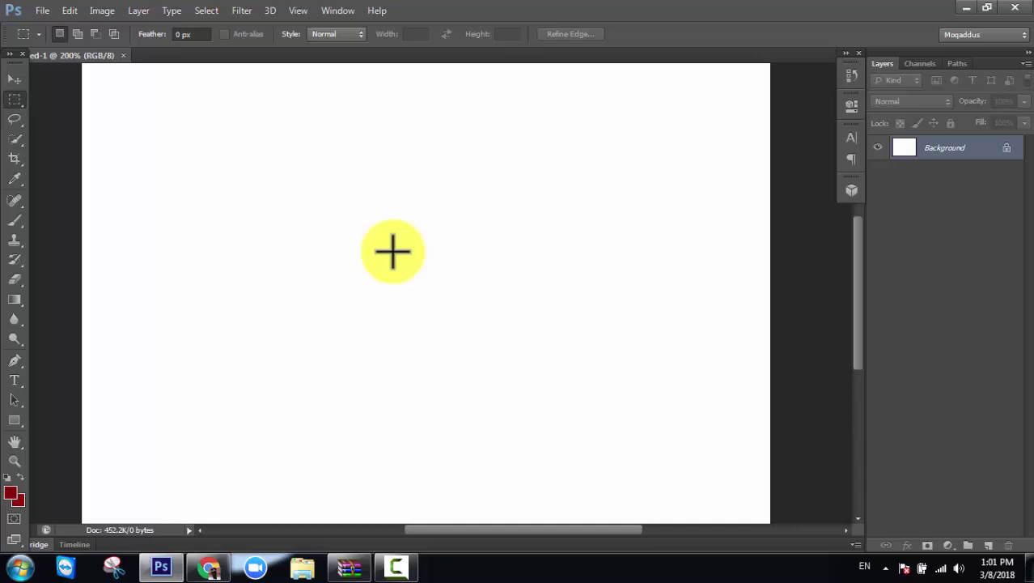
{"action": "left_click", "coordinate": [47, 10]}
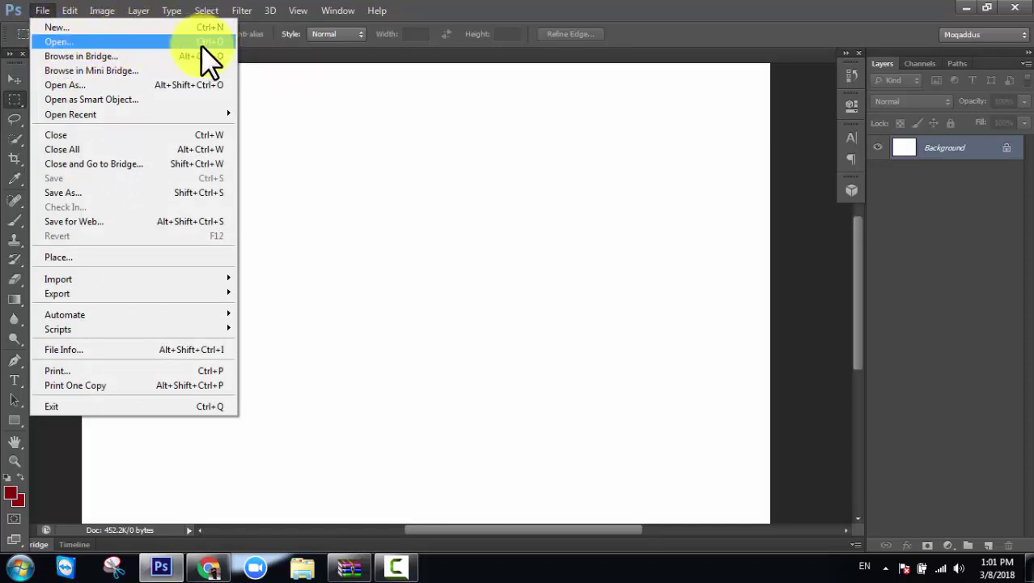
Step: Open analytics-2697949_960_720.jpg from Desktop > Background Images
{"action": "left_click", "coordinate": [293, 118]}
{"action": "key", "text": "ctrl+o"}
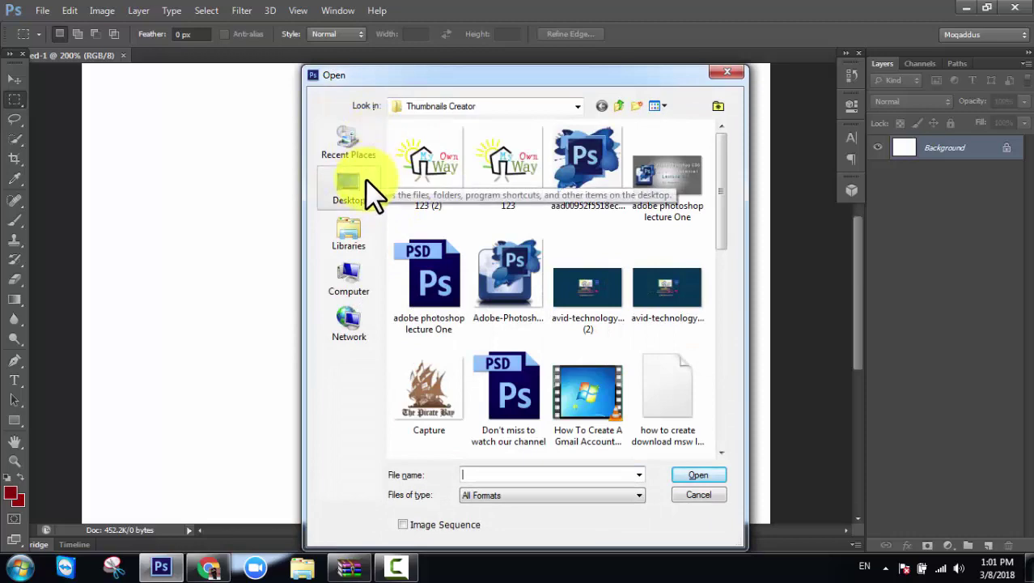
{"action": "left_click", "coordinate": [365, 179]}
{"action": "left_click_drag", "start_coordinate": [555, 75], "coordinate": [532, 39]}
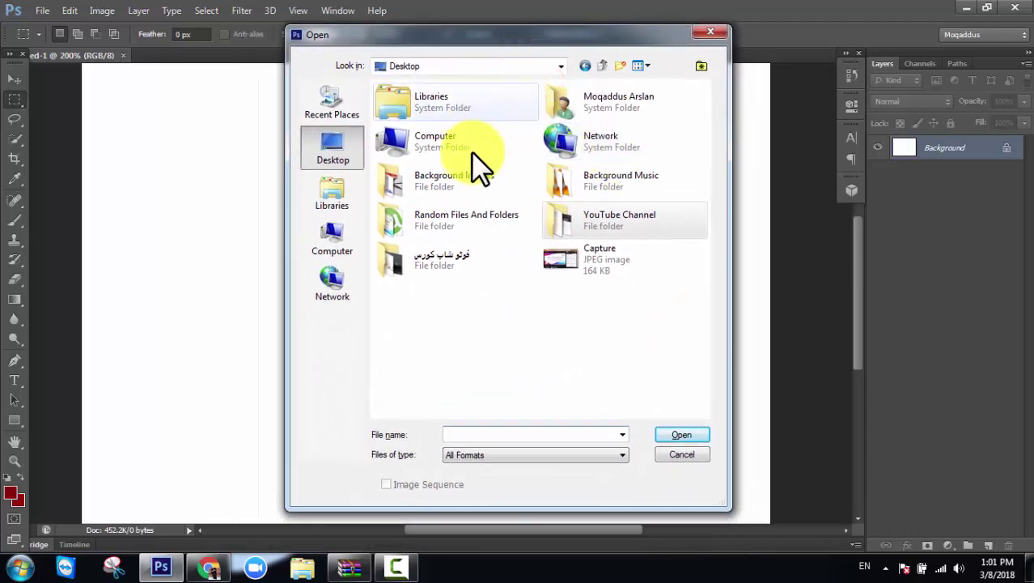
{"action": "double_click", "coordinate": [458, 181]}
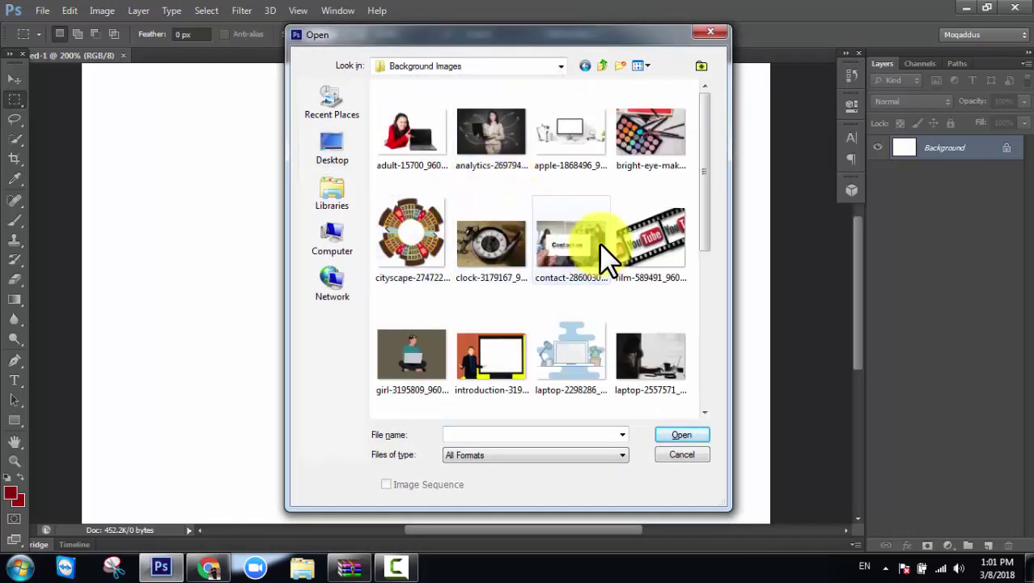
{"action": "left_click", "coordinate": [590, 233]}
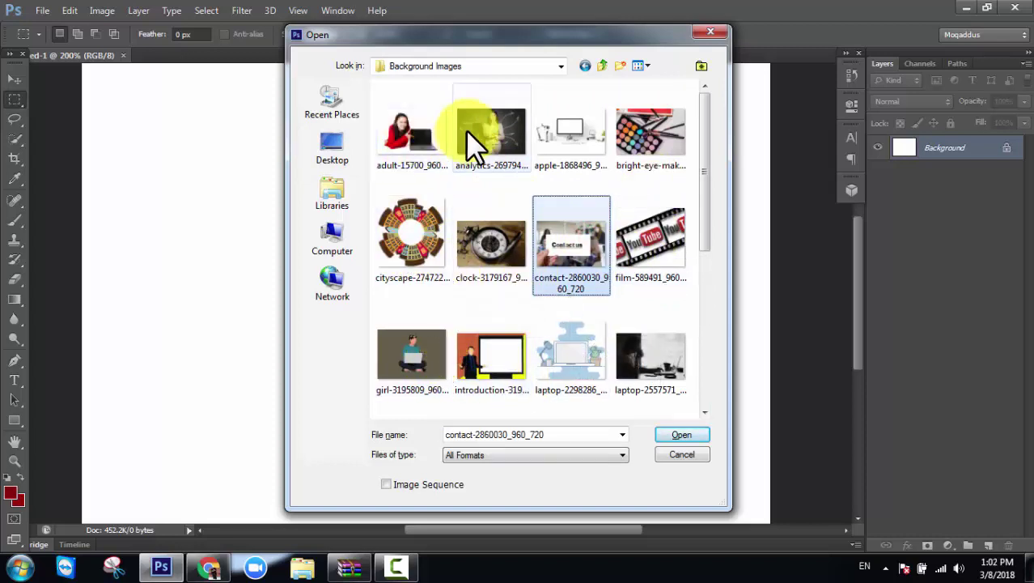
{"action": "double_click", "coordinate": [502, 127]}
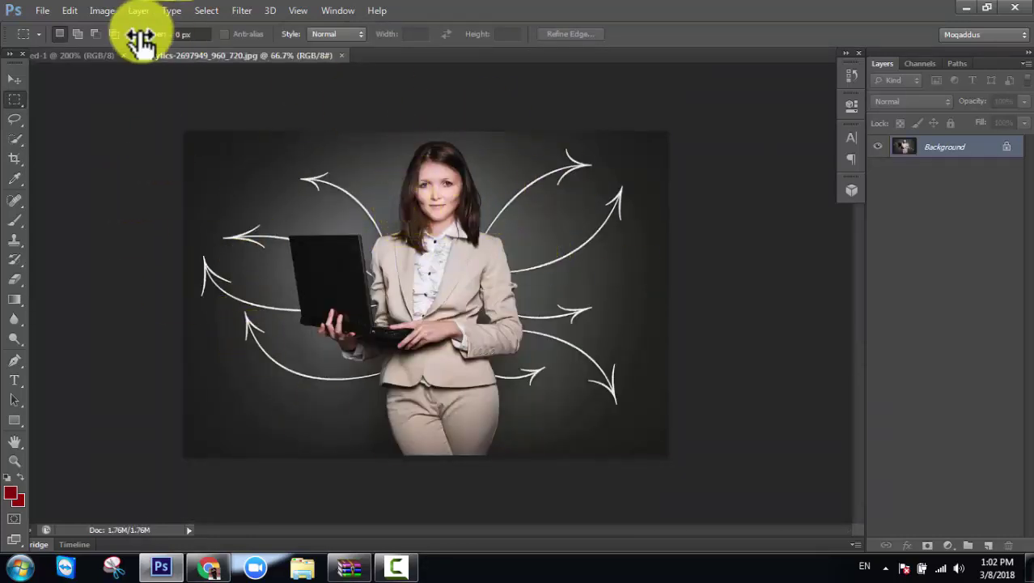
Step: Open bright-eye-makeup-brushes_925x.jpg, then return to the Open dialog
{"action": "left_click", "coordinate": [41, 8]}
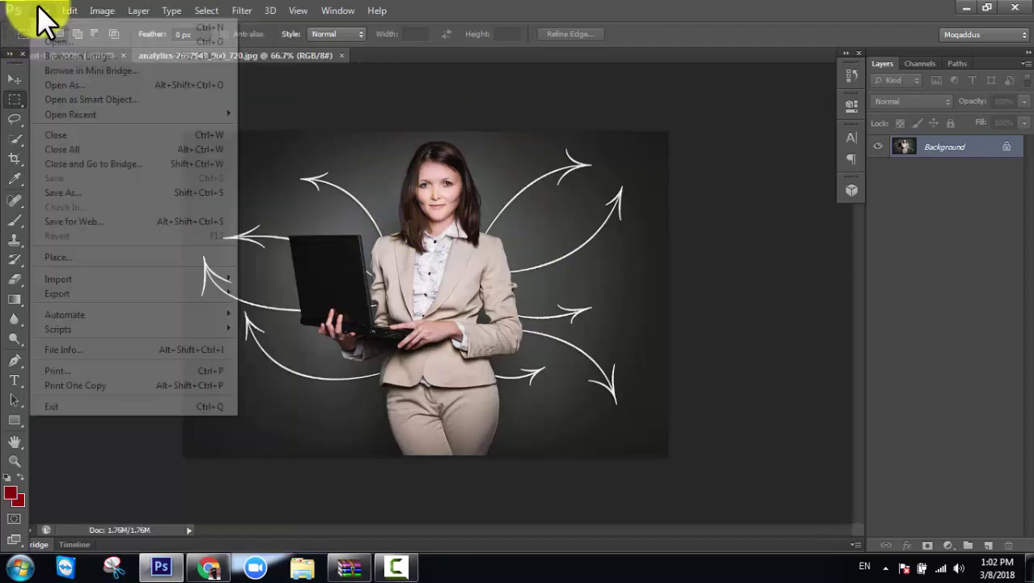
{"action": "left_click", "coordinate": [47, 41]}
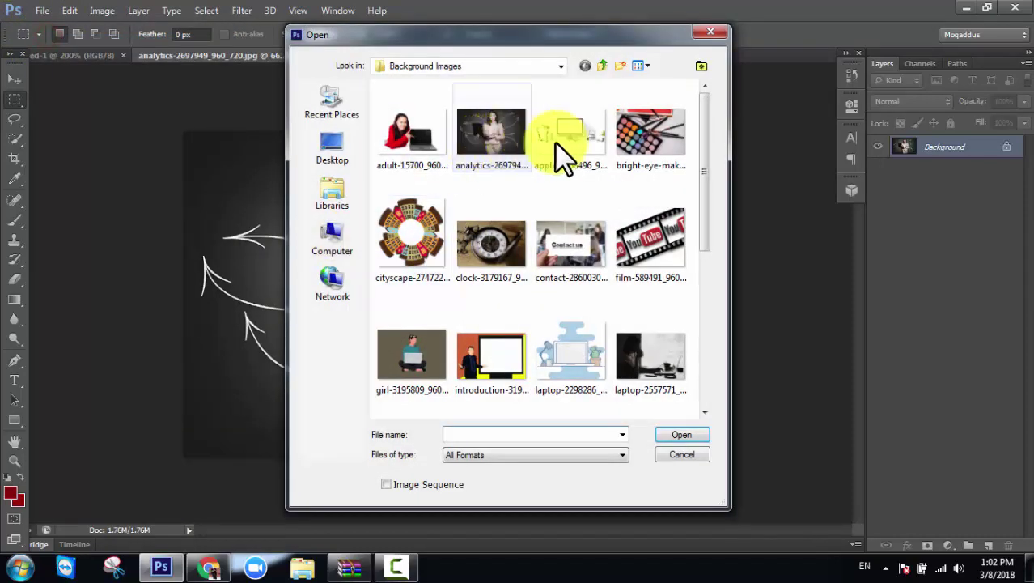
{"action": "double_click", "coordinate": [650, 144]}
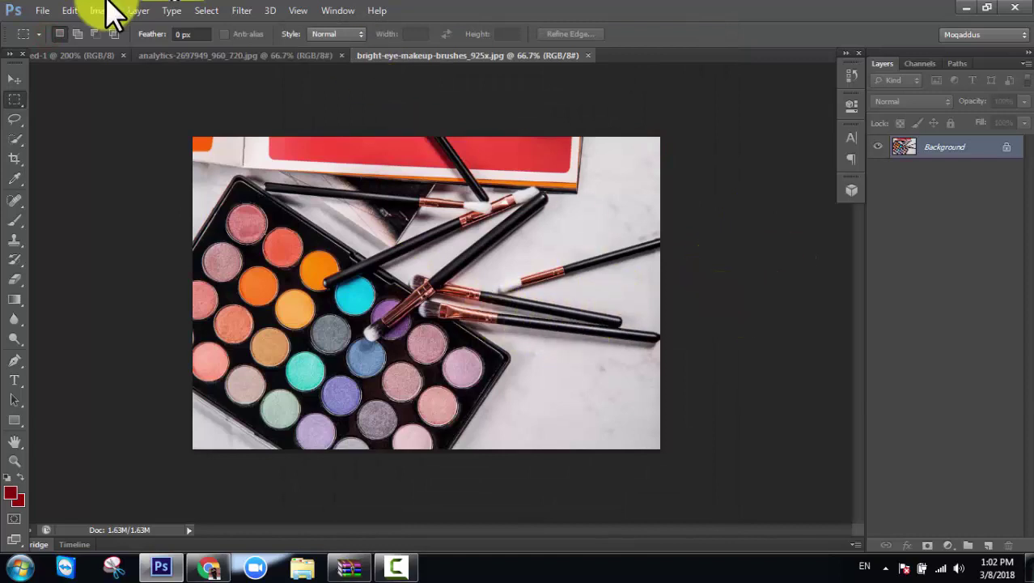
{"action": "left_click", "coordinate": [45, 13]}
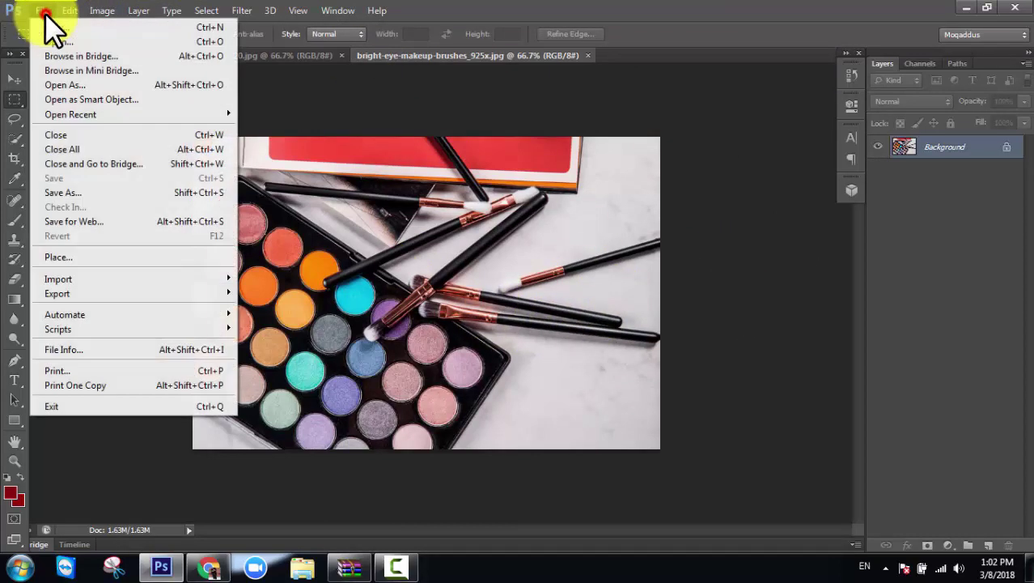
{"action": "left_click", "coordinate": [55, 40]}
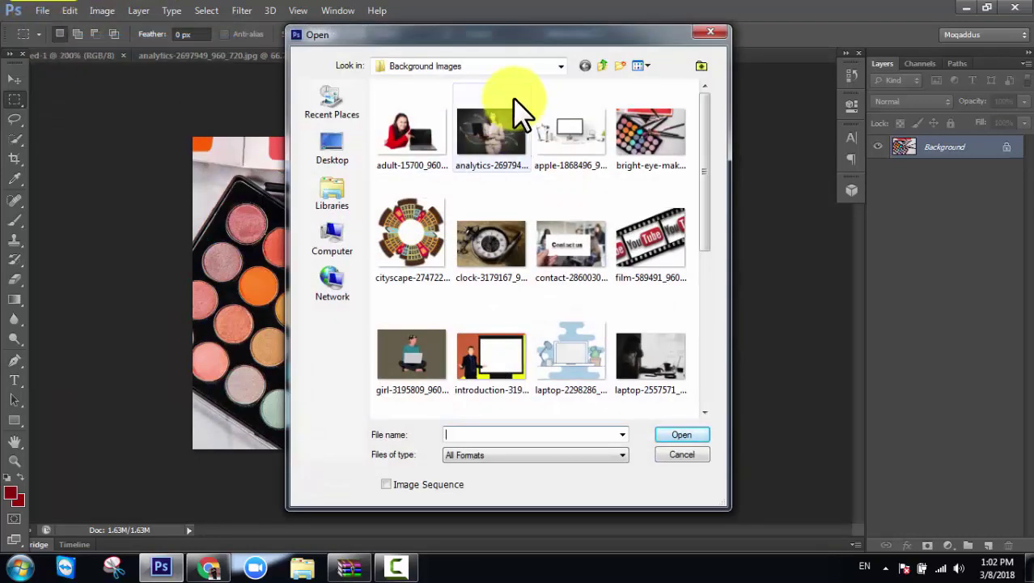
{"action": "key", "text": "ctrl+o"}
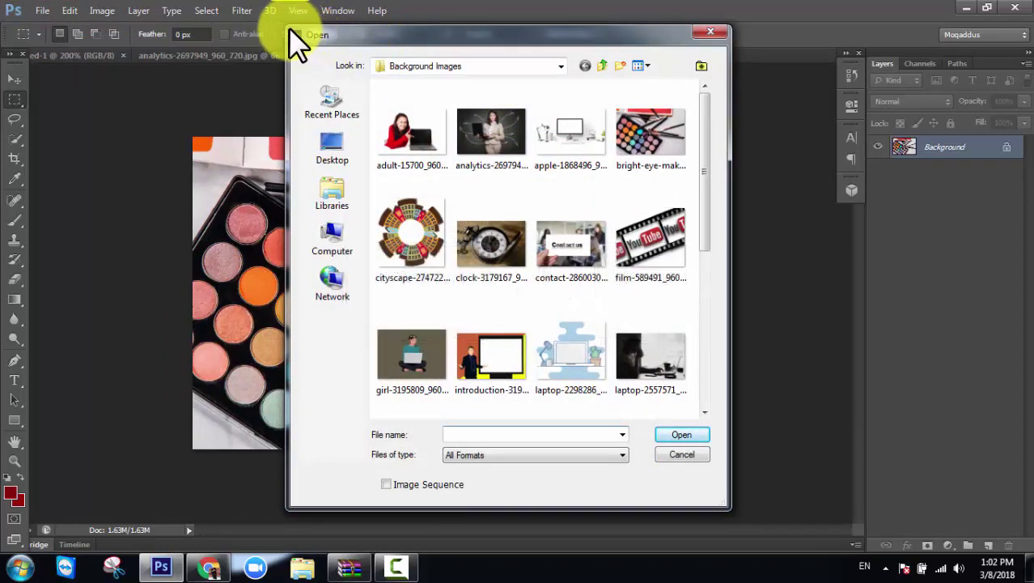
Step: Box-select and open adult, cityscape, clock, contact and film photos together, dismissing the JPEG error
{"action": "left_click_drag", "start_coordinate": [378, 37], "coordinate": [353, 25]}
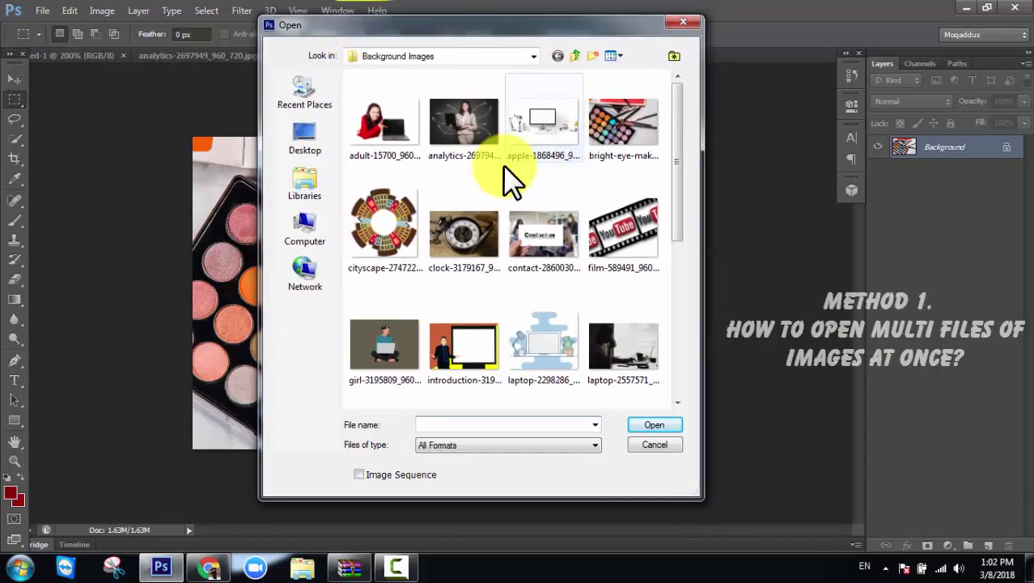
{"action": "left_click", "coordinate": [377, 117]}
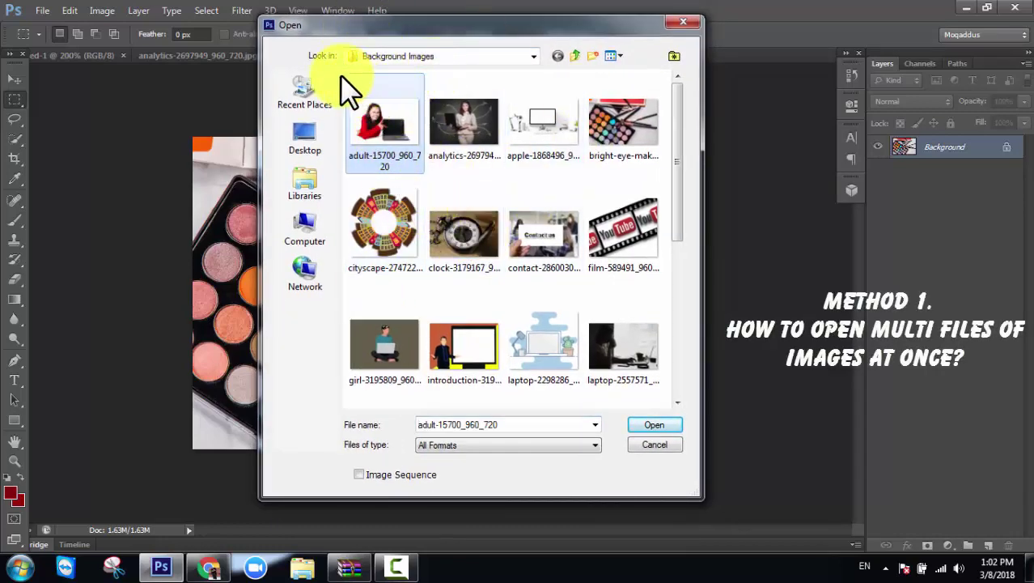
{"action": "left_click_drag", "start_coordinate": [344, 69], "coordinate": [660, 263]}
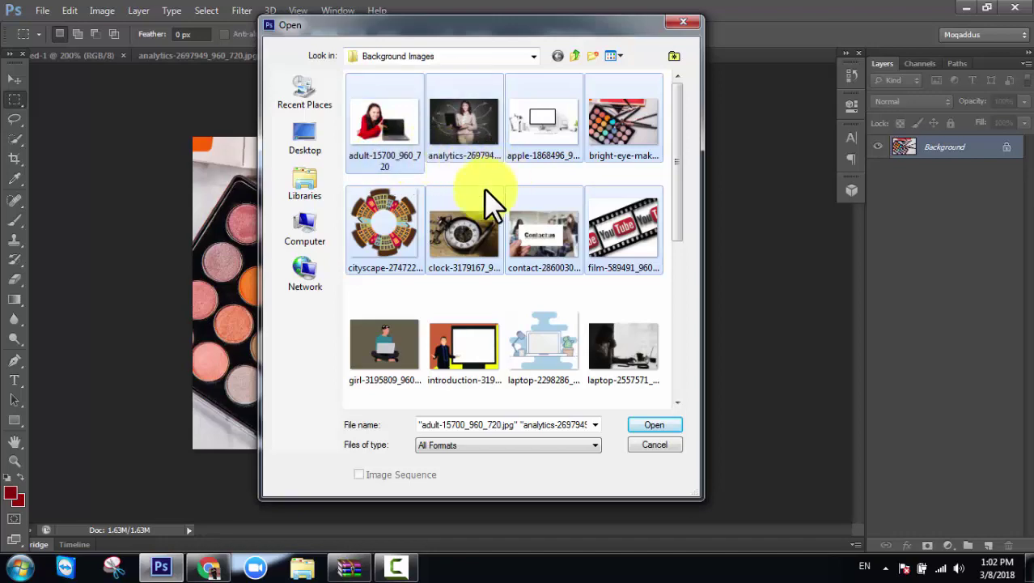
{"action": "left_click", "coordinate": [646, 423]}
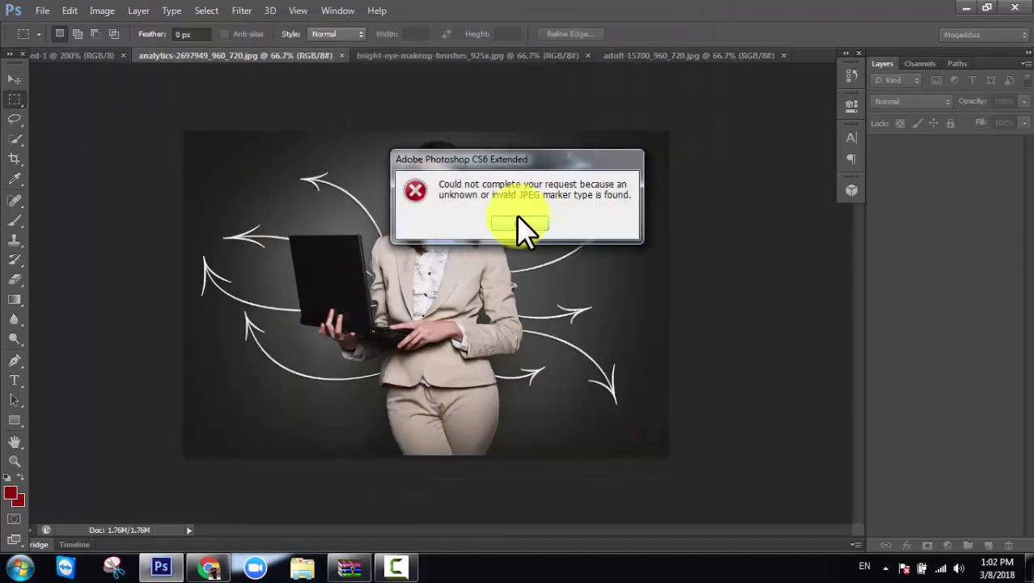
{"action": "left_click", "coordinate": [520, 224]}
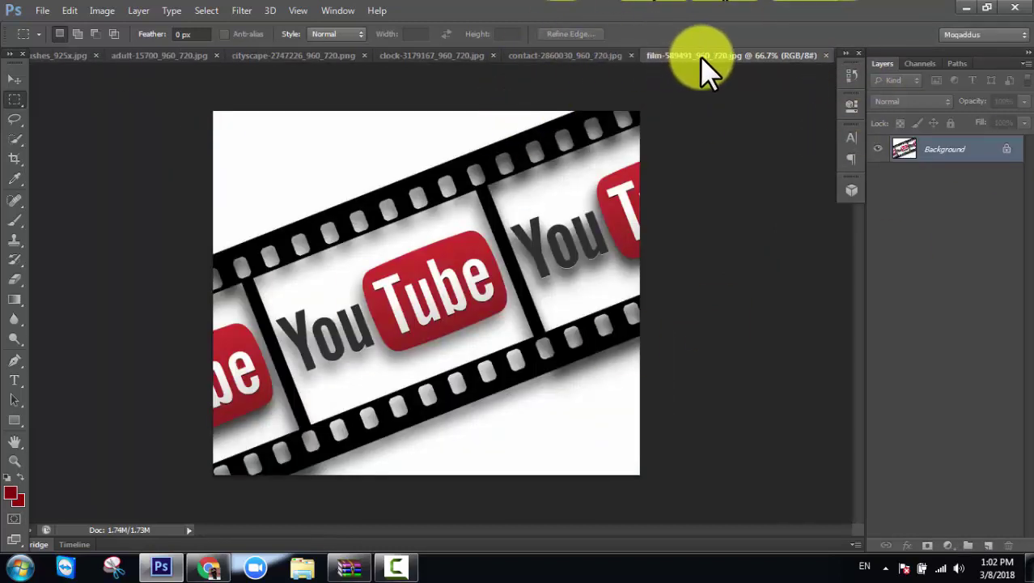
Step: Browse through the contact, clock, cityscape, adult and bright-eye-makeup document tabs
{"action": "left_click", "coordinate": [591, 53]}
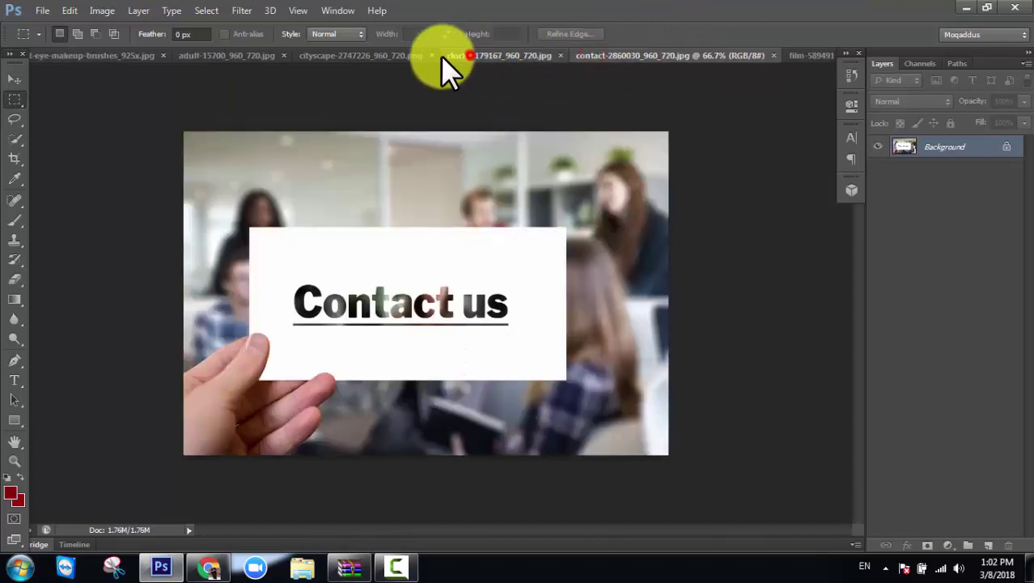
{"action": "left_click", "coordinate": [469, 55]}
{"action": "left_click", "coordinate": [390, 53]}
{"action": "left_click", "coordinate": [232, 54]}
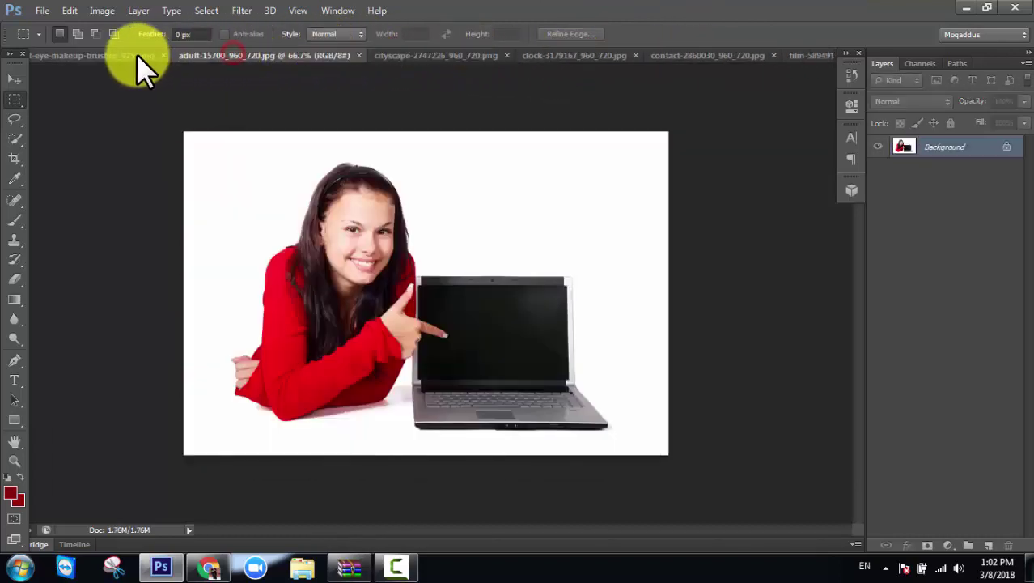
{"action": "left_click", "coordinate": [137, 54]}
{"action": "left_click", "coordinate": [293, 54]}
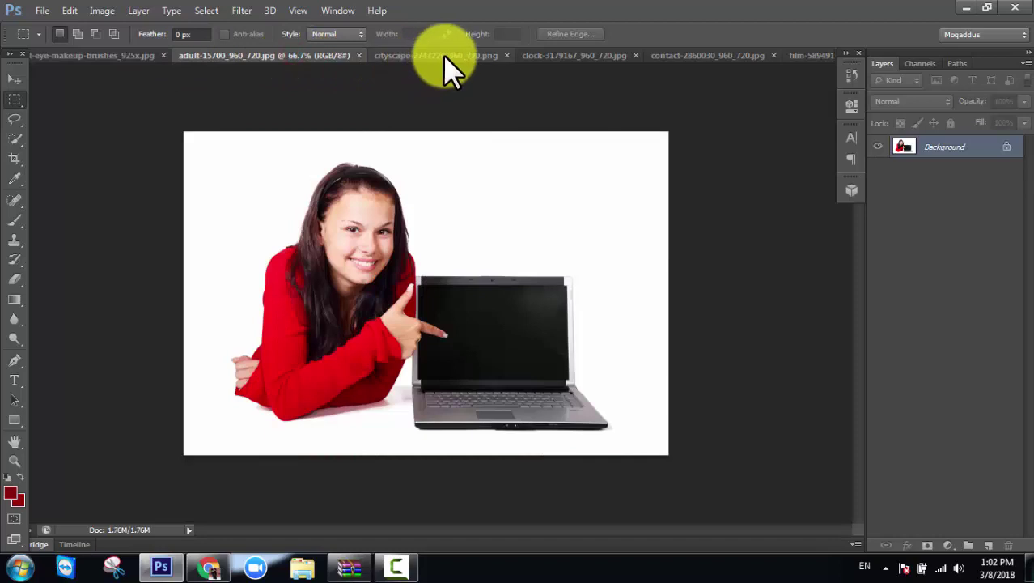
{"action": "left_click", "coordinate": [441, 55]}
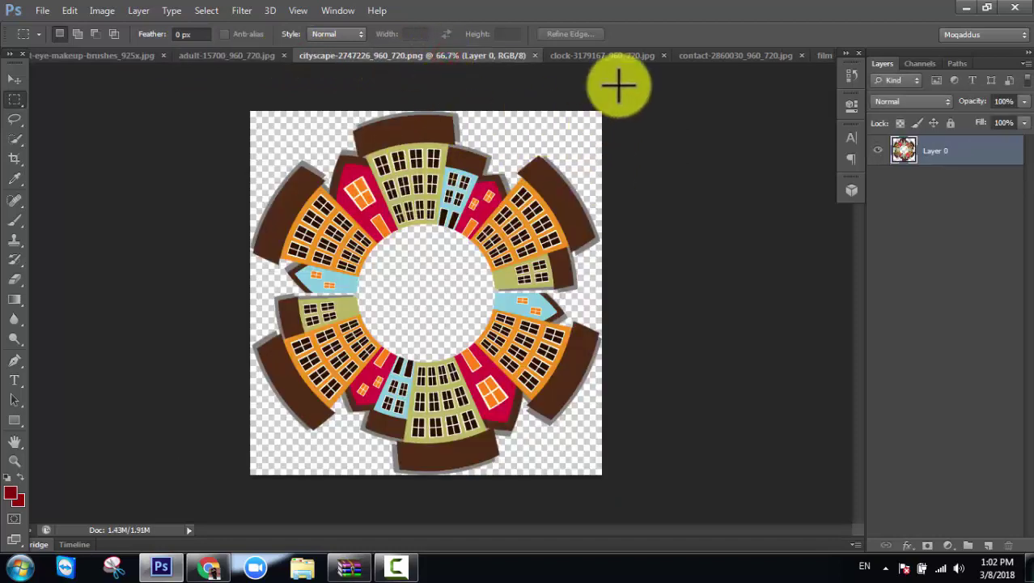
{"action": "left_click", "coordinate": [632, 55]}
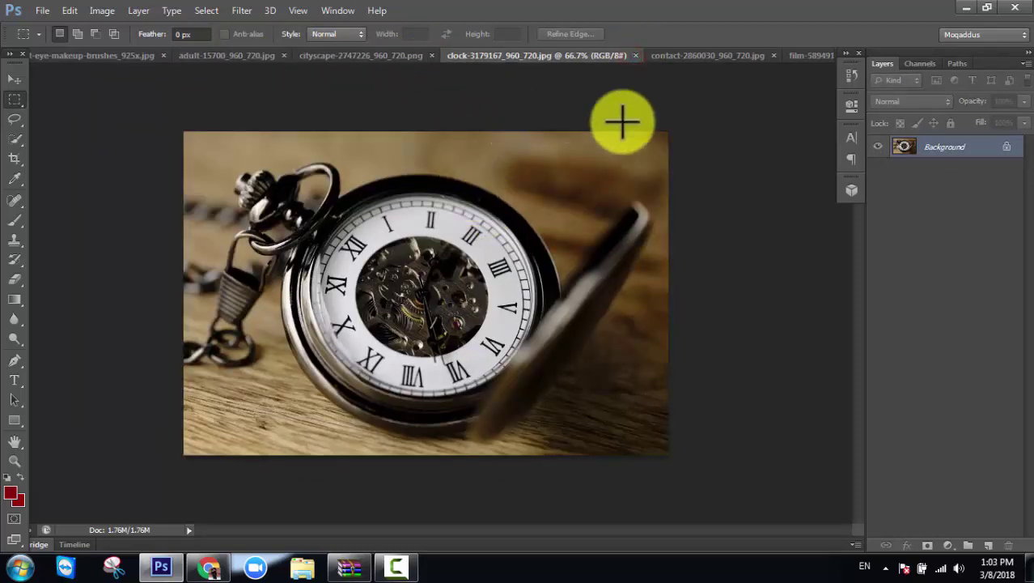
{"action": "left_click", "coordinate": [703, 58]}
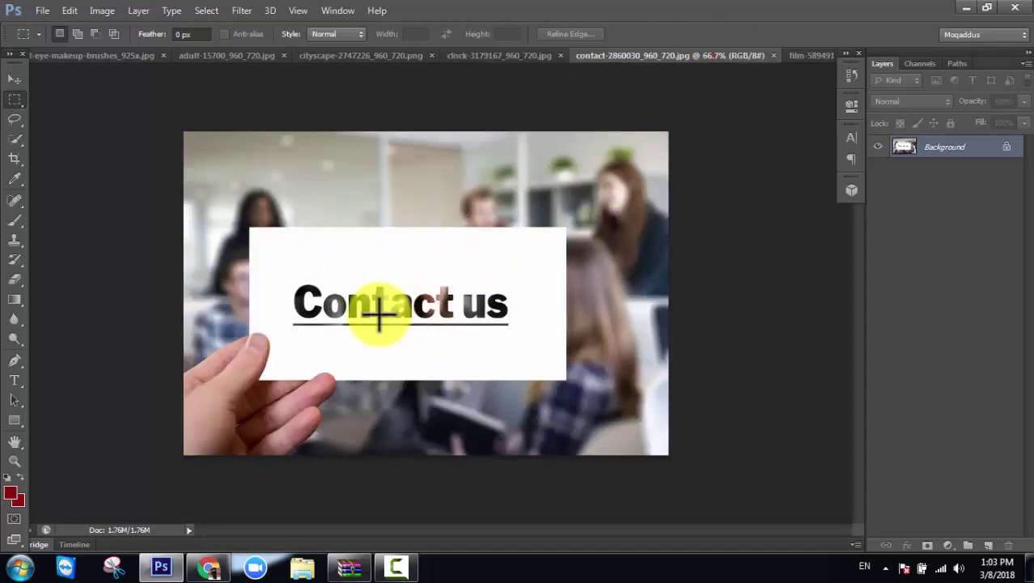
Step: Close the cityscape, adult and bright-eye-makeup images, leaving the Contact us photo
{"action": "left_click", "coordinate": [430, 56]}
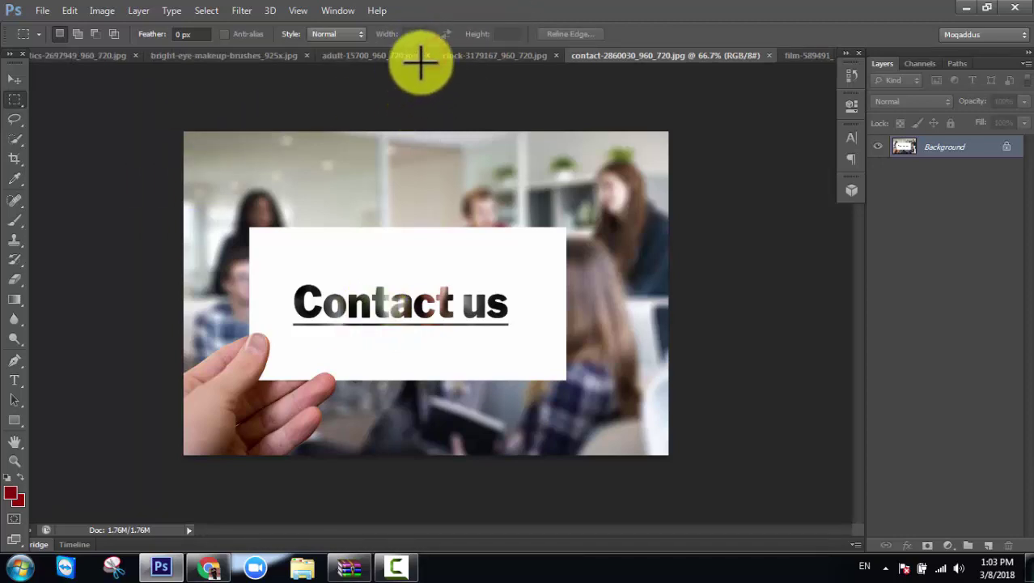
{"action": "left_click", "coordinate": [428, 57]}
{"action": "left_click", "coordinate": [428, 57]}
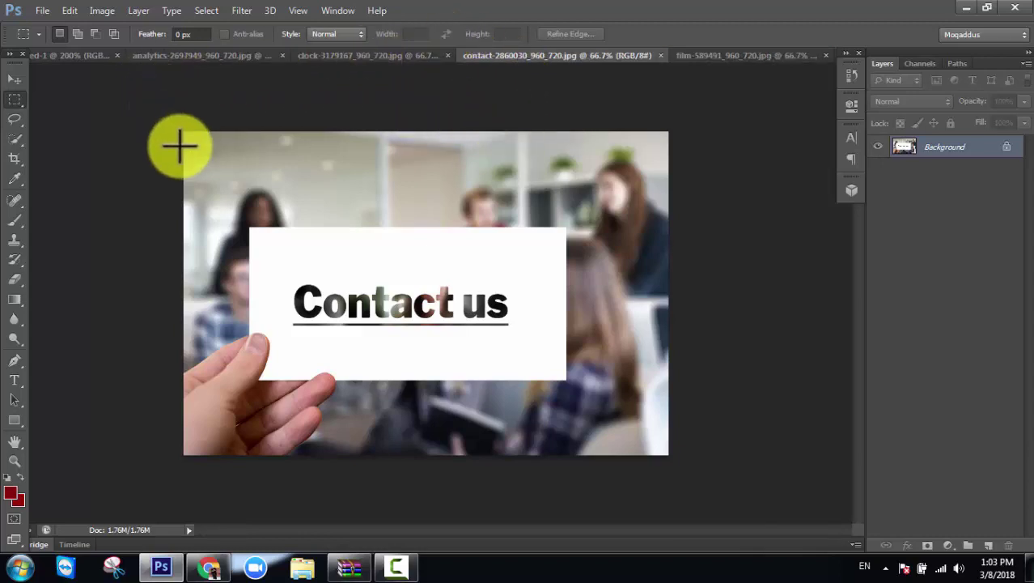
{"action": "left_click", "coordinate": [47, 7]}
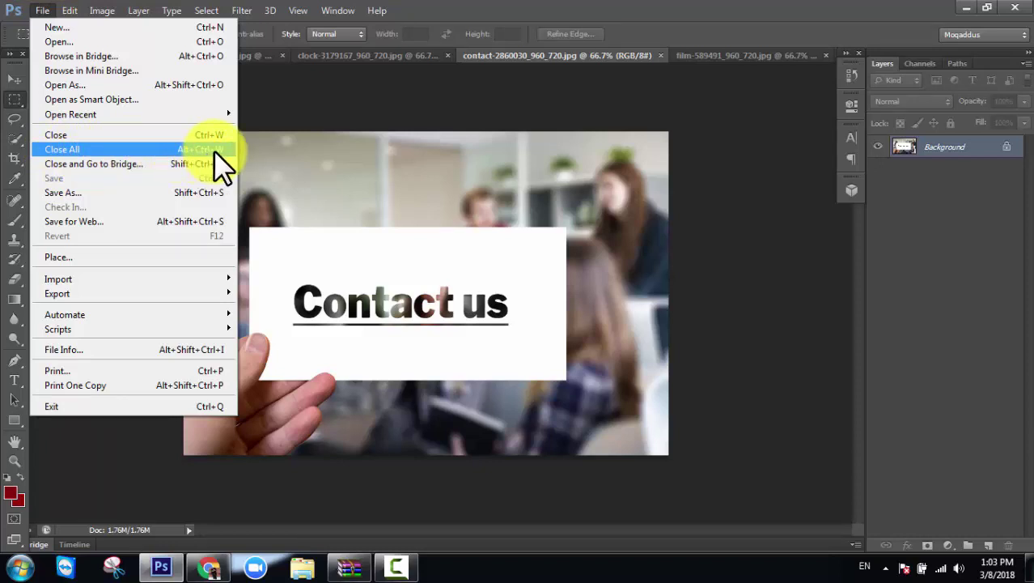
Step: Close every remaining document with Close All (Ctrl+Alt+W)
{"action": "key", "text": "ctrl+alt+w"}
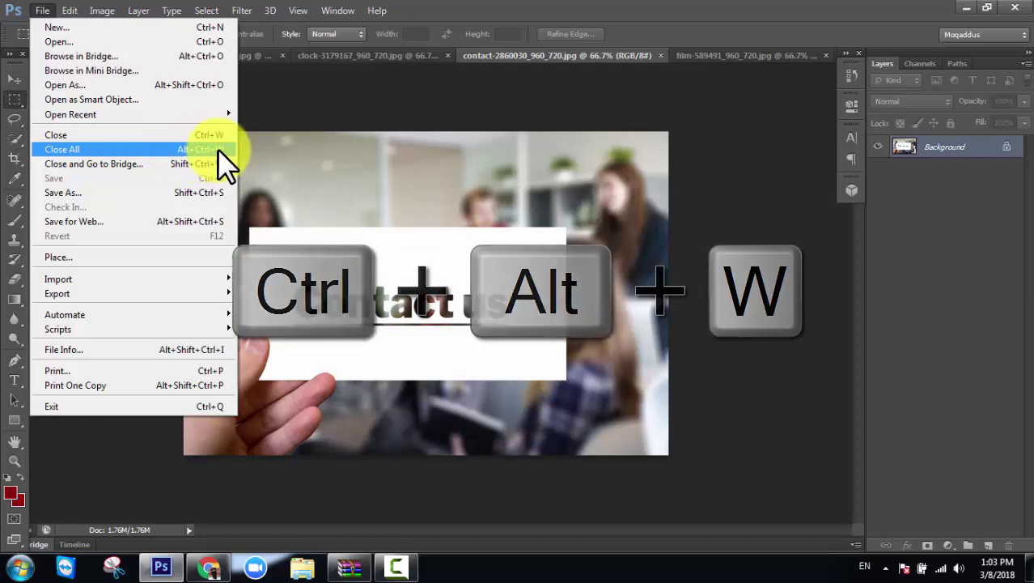
{"action": "left_click", "coordinate": [218, 149]}
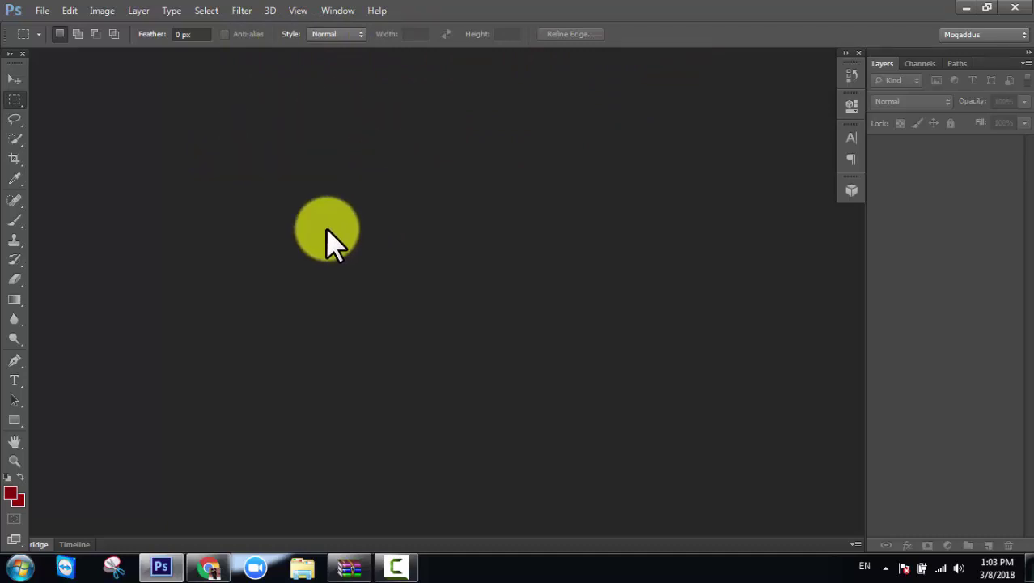
Step: Bring up the Open dialog from the File menu
{"action": "left_click", "coordinate": [51, 5]}
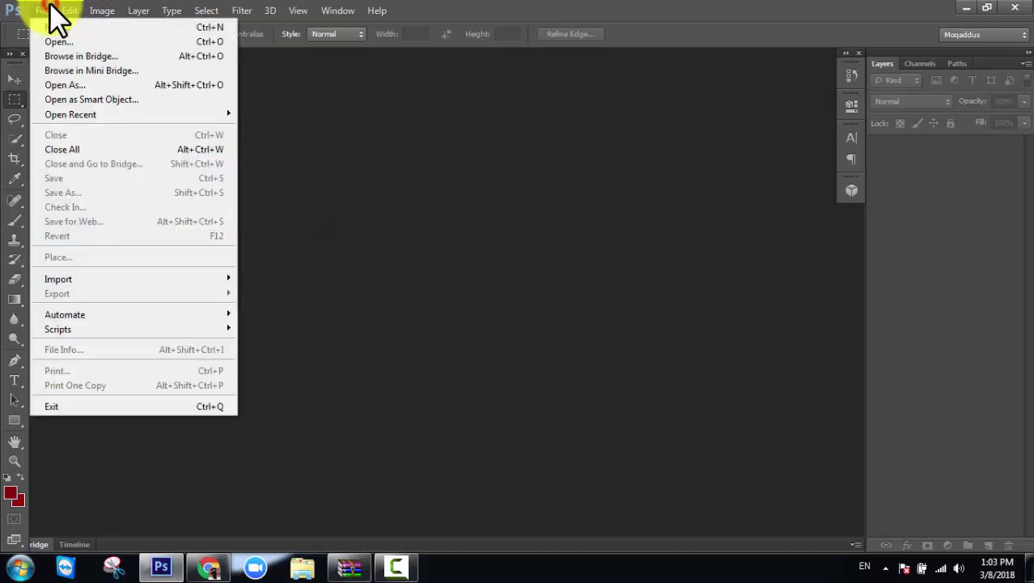
{"action": "left_click", "coordinate": [576, 179]}
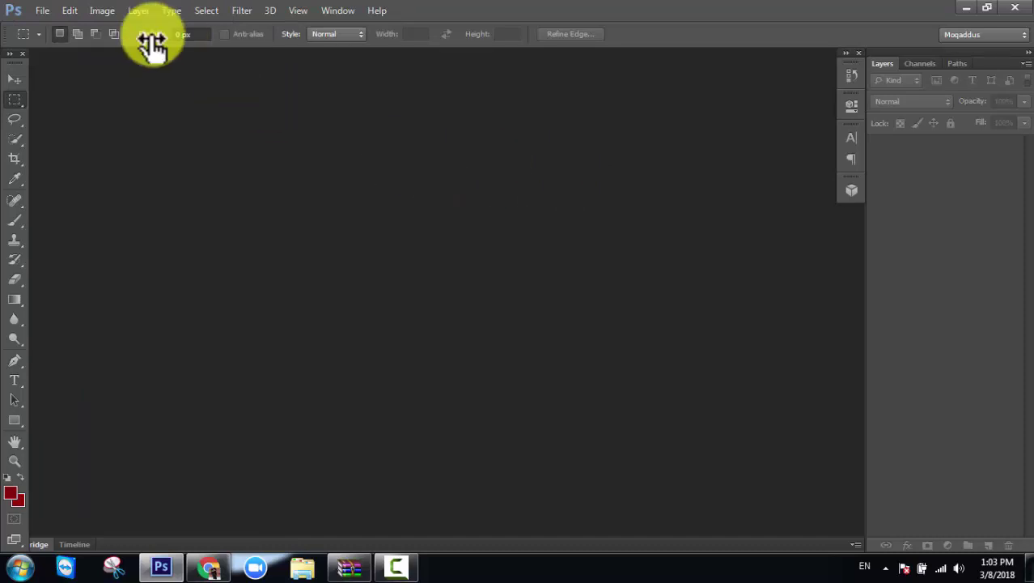
{"action": "left_click", "coordinate": [48, 13]}
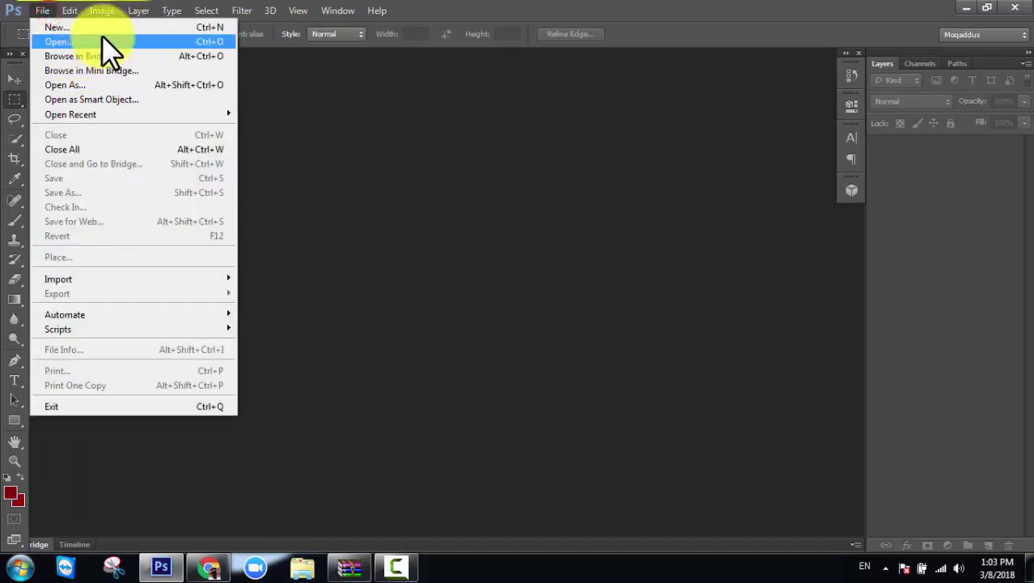
{"action": "left_click", "coordinate": [101, 38]}
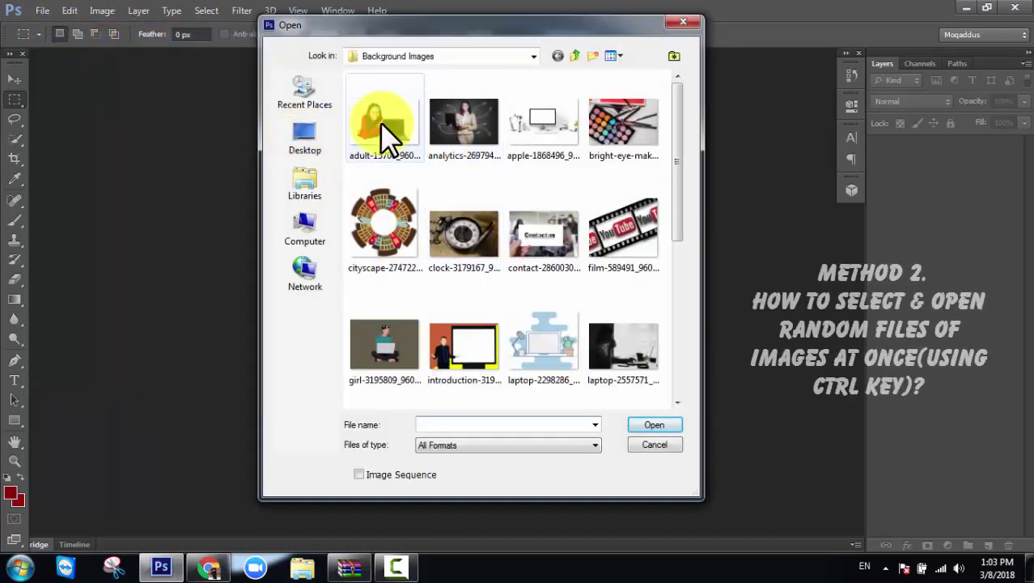
Step: Select the adult-15700 thumbnail in Background Images and widen the browser to show more files
{"action": "left_click", "coordinate": [379, 122]}
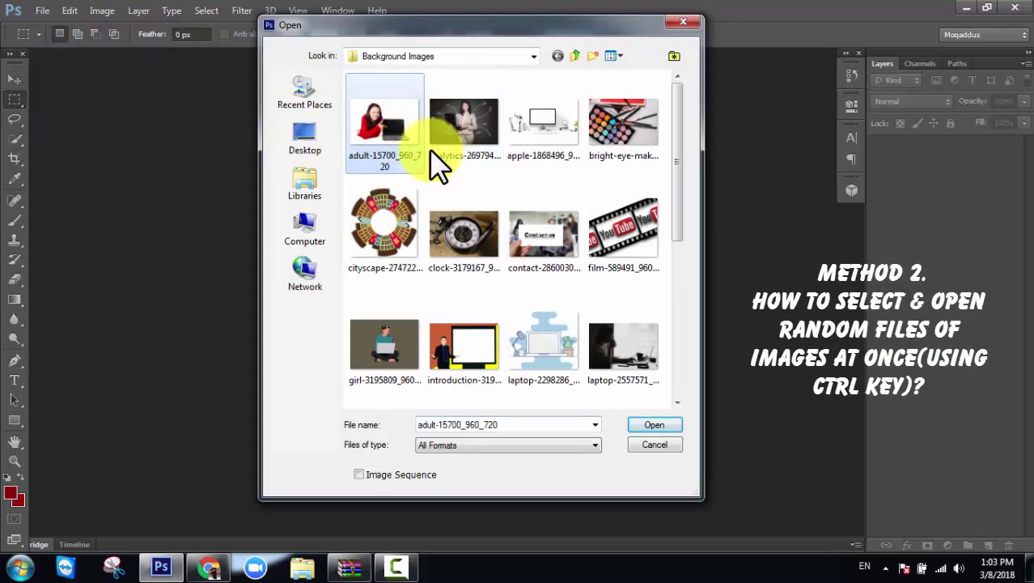
{"action": "left_click", "coordinate": [461, 240]}
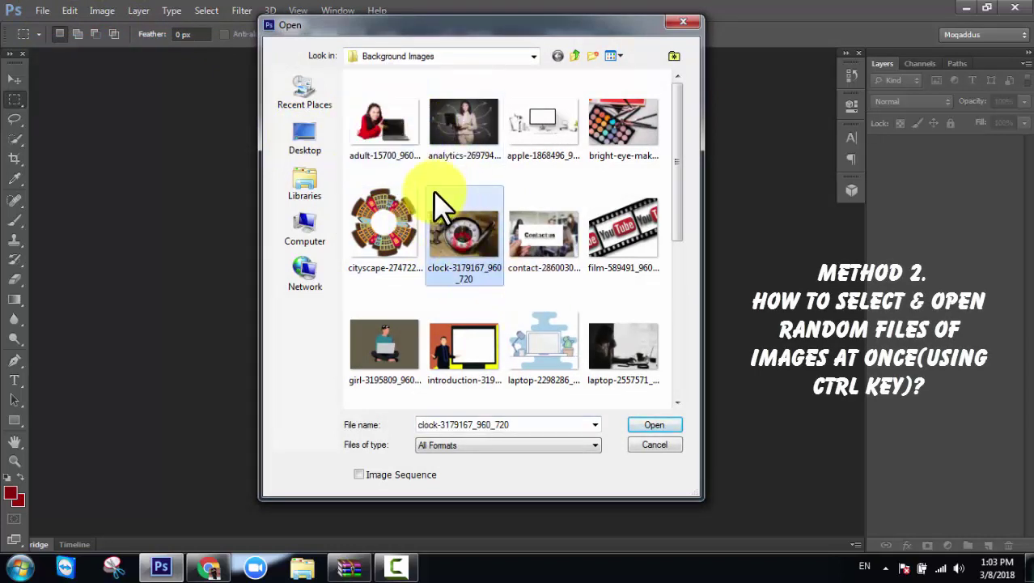
{"action": "left_click", "coordinate": [594, 348]}
{"action": "left_click", "coordinate": [443, 251]}
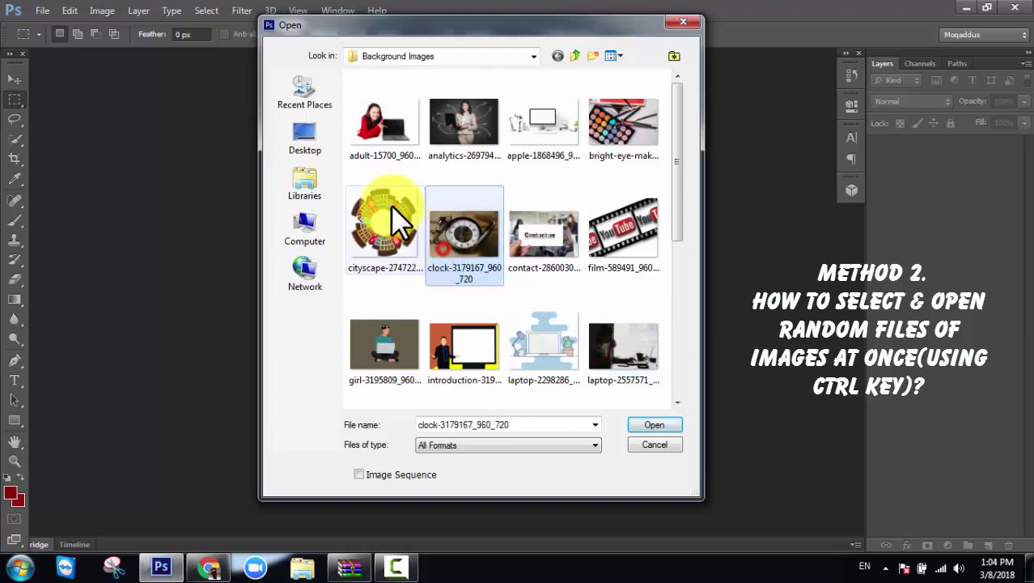
{"action": "left_click", "coordinate": [384, 138]}
{"action": "left_click", "coordinate": [453, 230]}
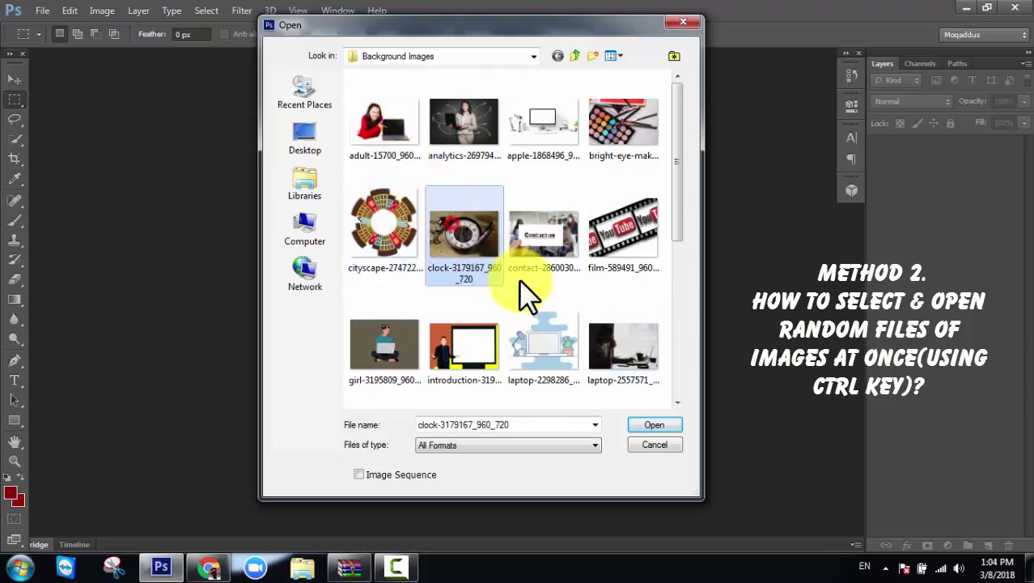
{"action": "left_click", "coordinate": [625, 342]}
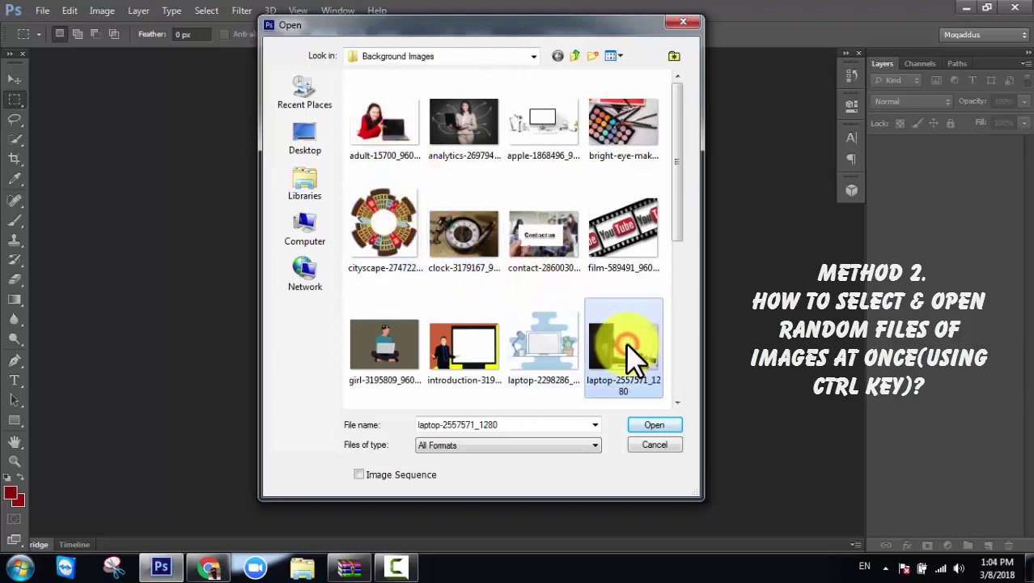
{"action": "left_click", "coordinate": [476, 257]}
{"action": "left_click", "coordinate": [369, 134]}
{"action": "left_click", "coordinate": [485, 256]}
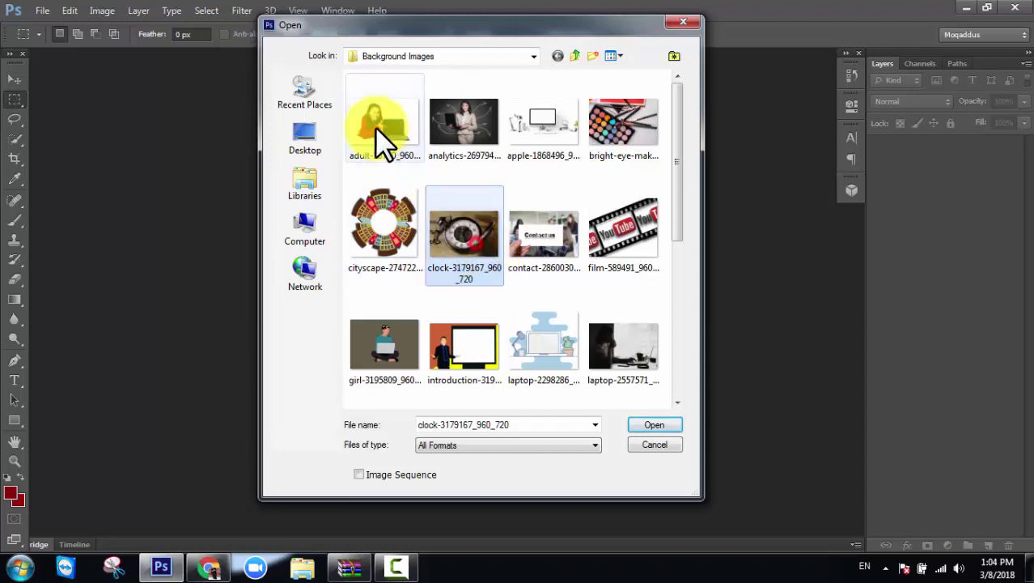
{"action": "left_click", "coordinate": [373, 123]}
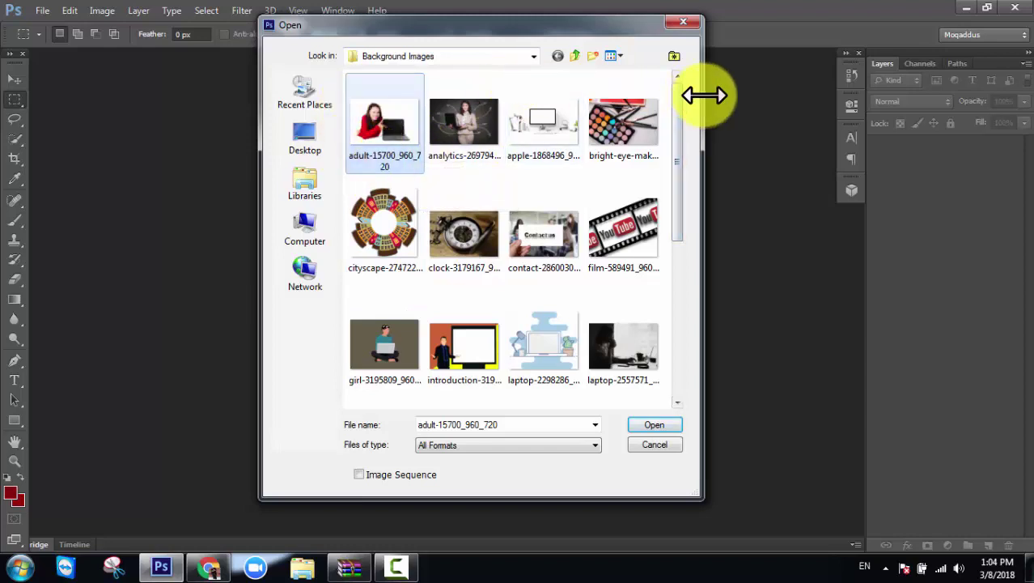
{"action": "left_click_drag", "start_coordinate": [704, 93], "coordinate": [802, 86]}
Step: Ctrl-add film-589491, laptop-3190194 and introduction-3195427, then open all four images
{"action": "key", "text": "ctrl"}
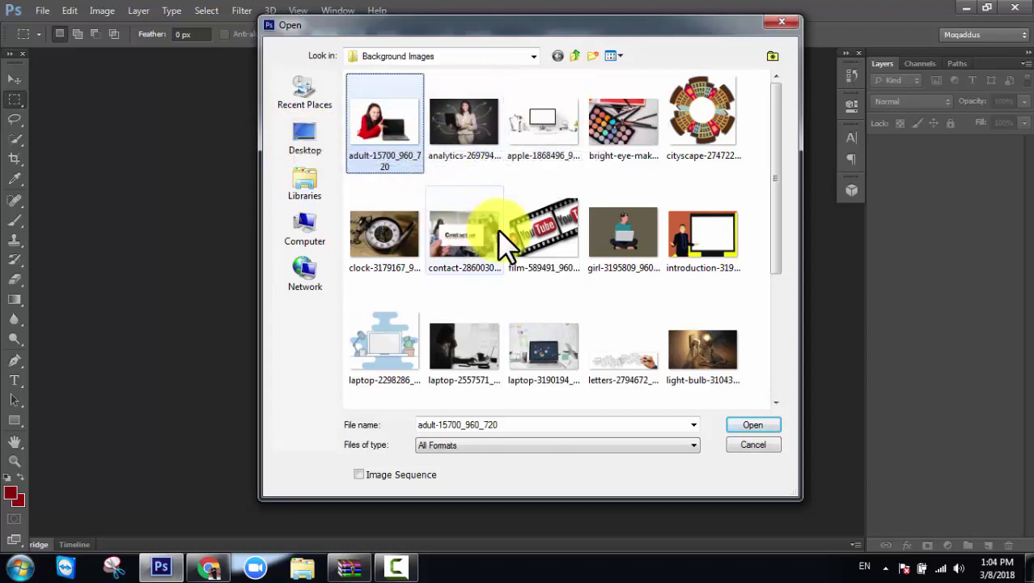
{"action": "left_click", "coordinate": [508, 282], "text": "ctrl"}
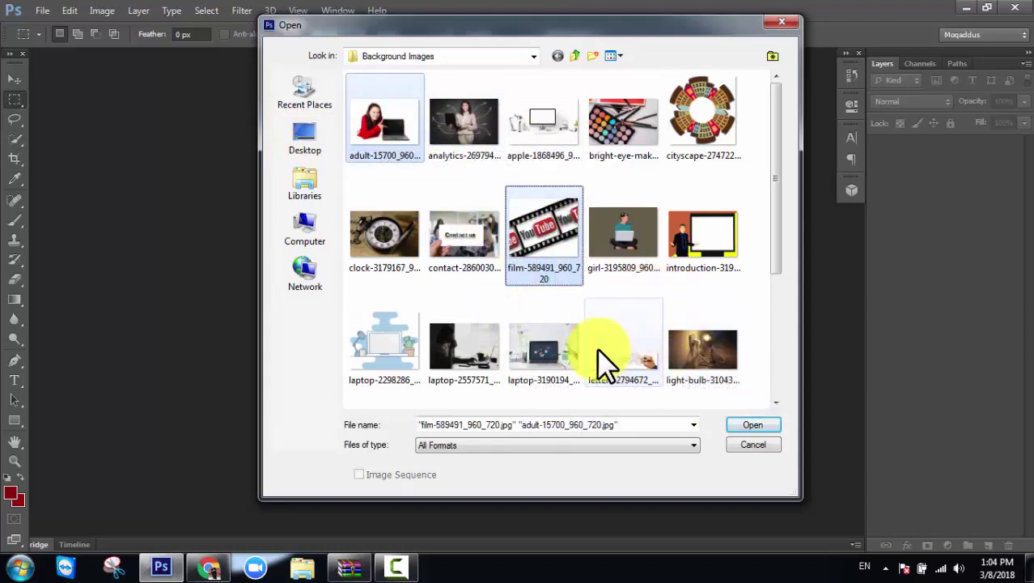
{"action": "left_click", "coordinate": [555, 353], "text": "ctrl"}
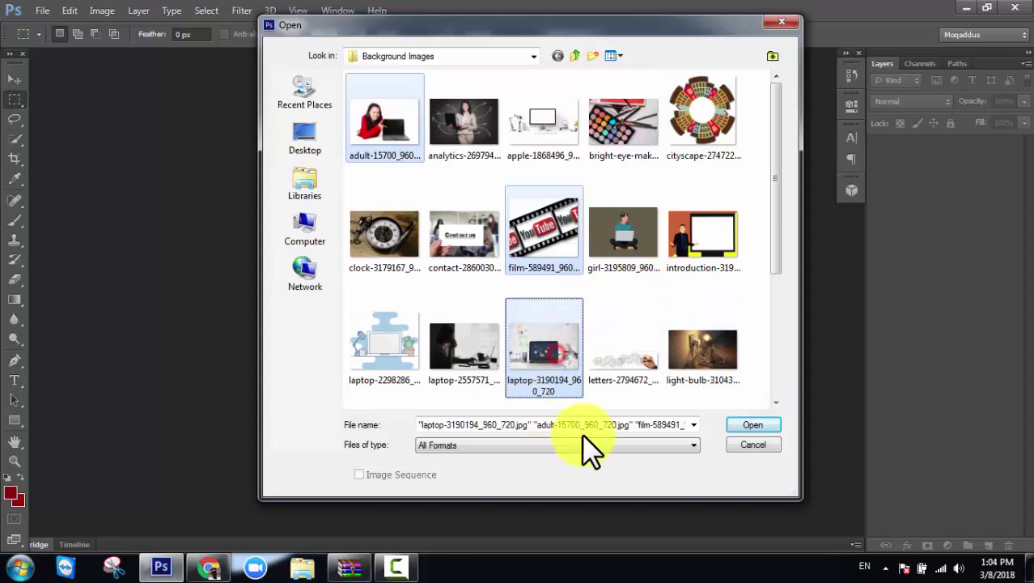
{"action": "left_click", "coordinate": [683, 247], "text": "ctrl"}
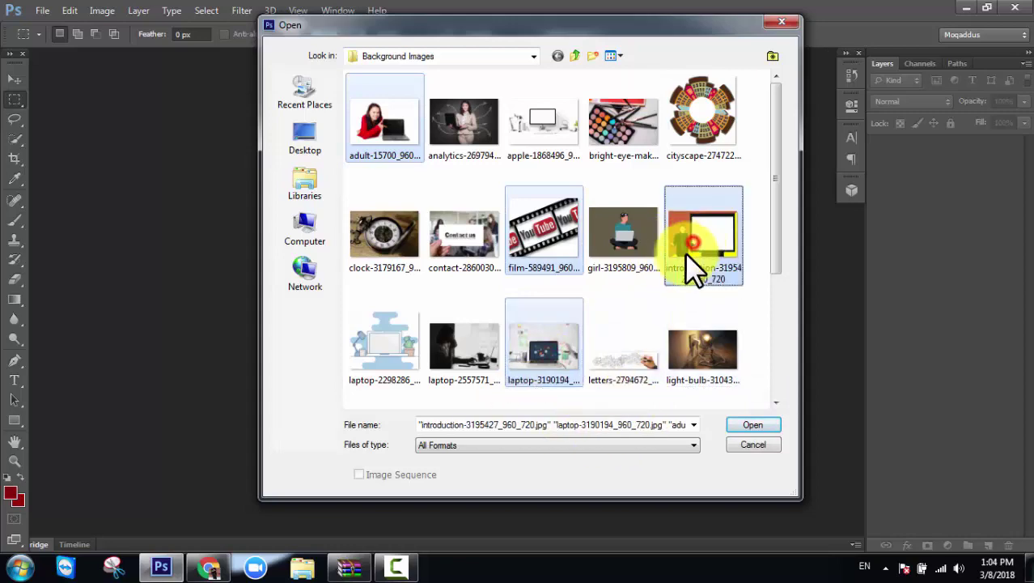
{"action": "left_click", "coordinate": [738, 424]}
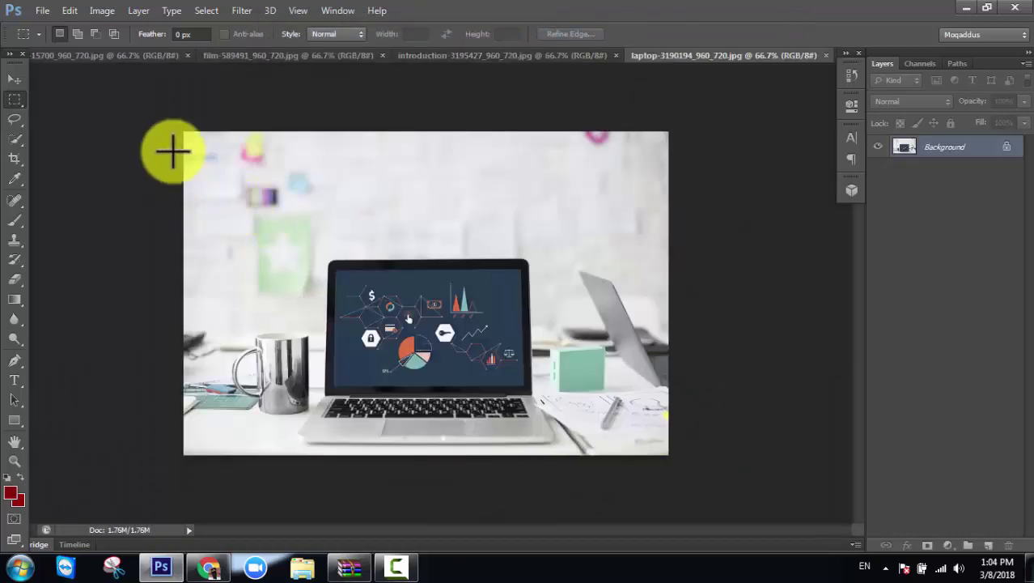
Step: View the adult, film, introduction and laptop tabs in turn, then Close All
{"action": "left_click", "coordinate": [154, 60]}
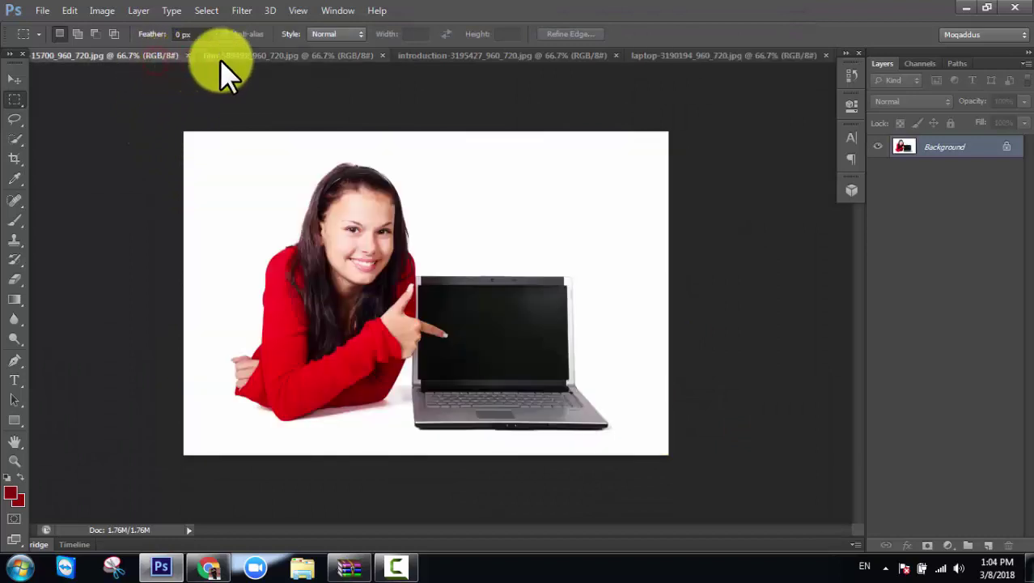
{"action": "left_click", "coordinate": [286, 55]}
{"action": "left_click", "coordinate": [498, 55]}
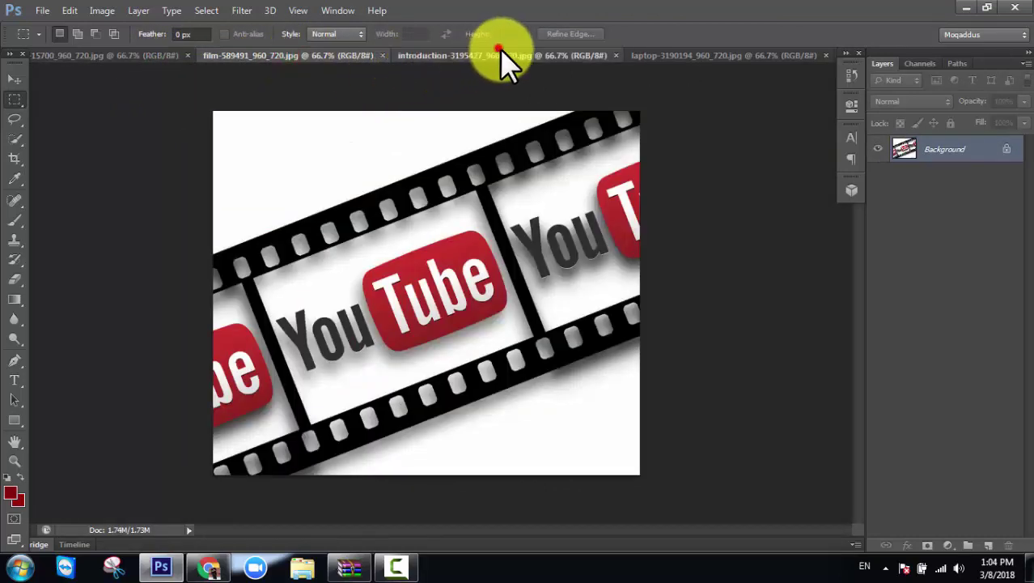
{"action": "left_click", "coordinate": [702, 54]}
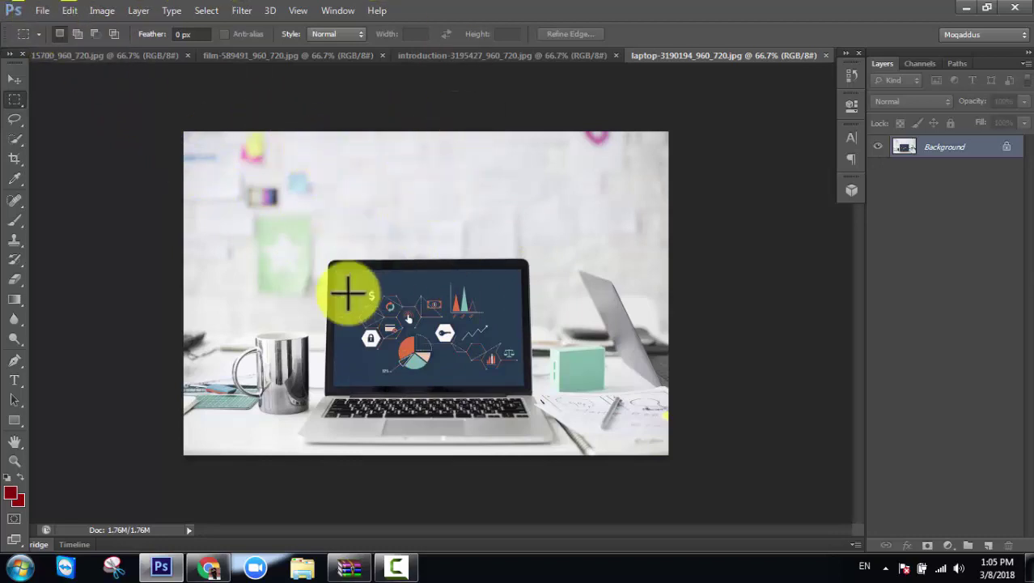
{"action": "left_click", "coordinate": [42, 9]}
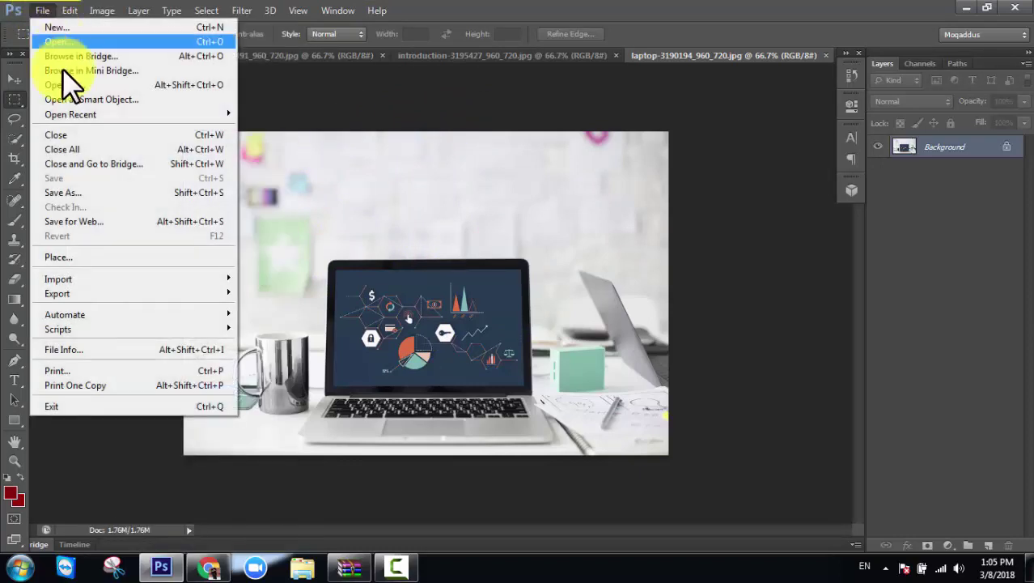
{"action": "left_click", "coordinate": [89, 145]}
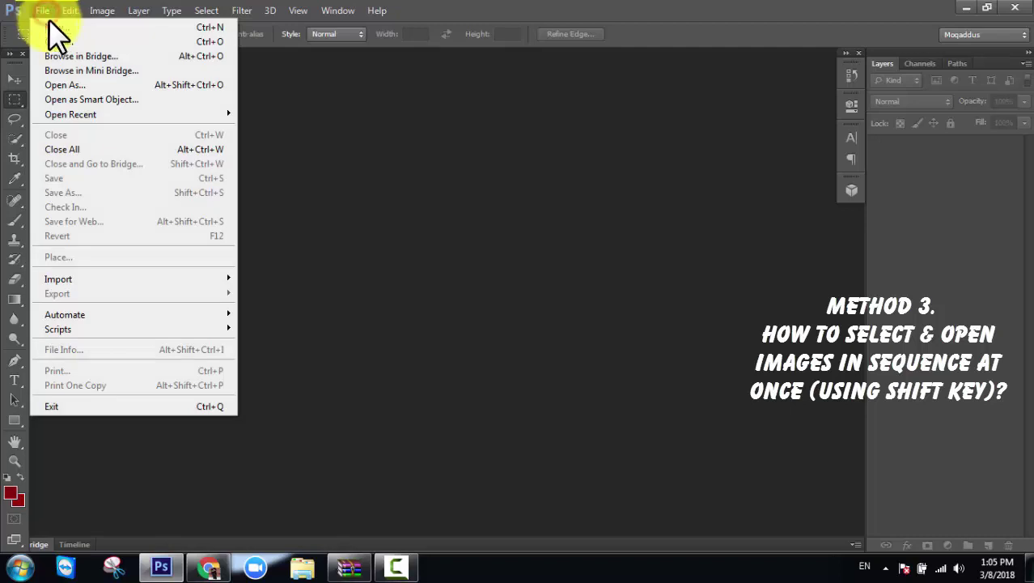
Step: Shift-select every Background Images photo from adult to light-bulb and open them all
{"action": "left_click", "coordinate": [53, 39]}
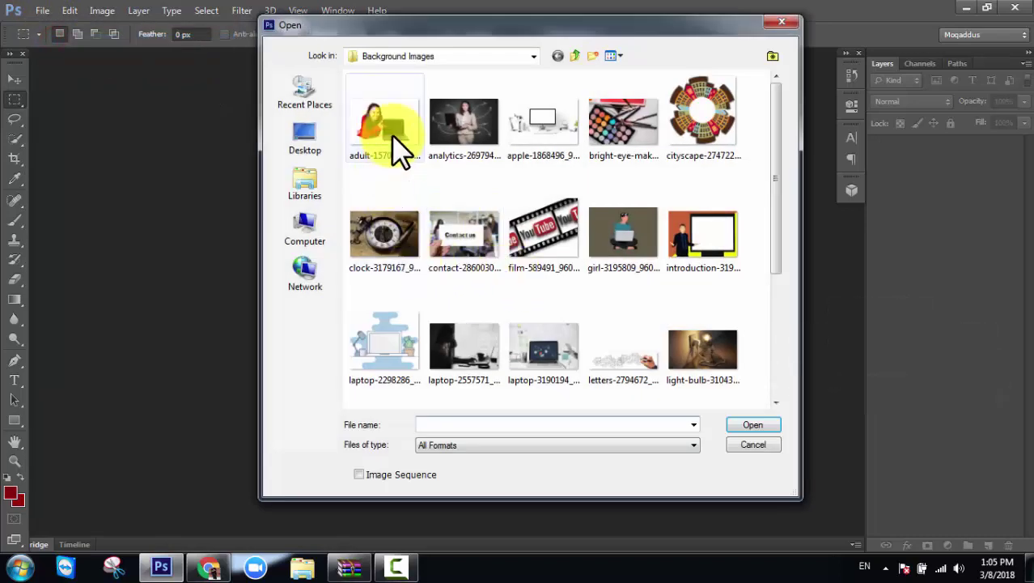
{"action": "left_click", "coordinate": [394, 136]}
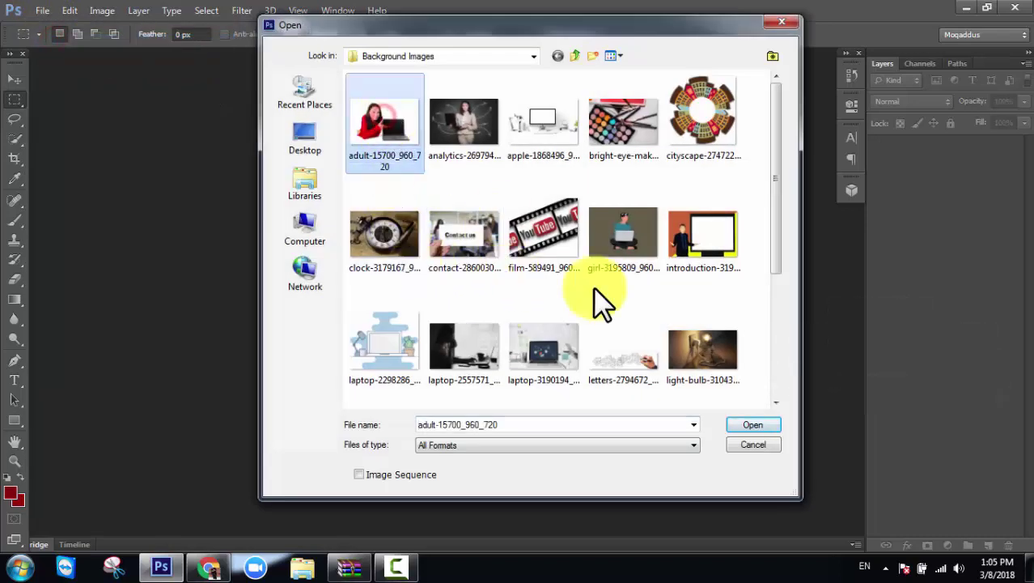
{"action": "left_click", "coordinate": [729, 356]}
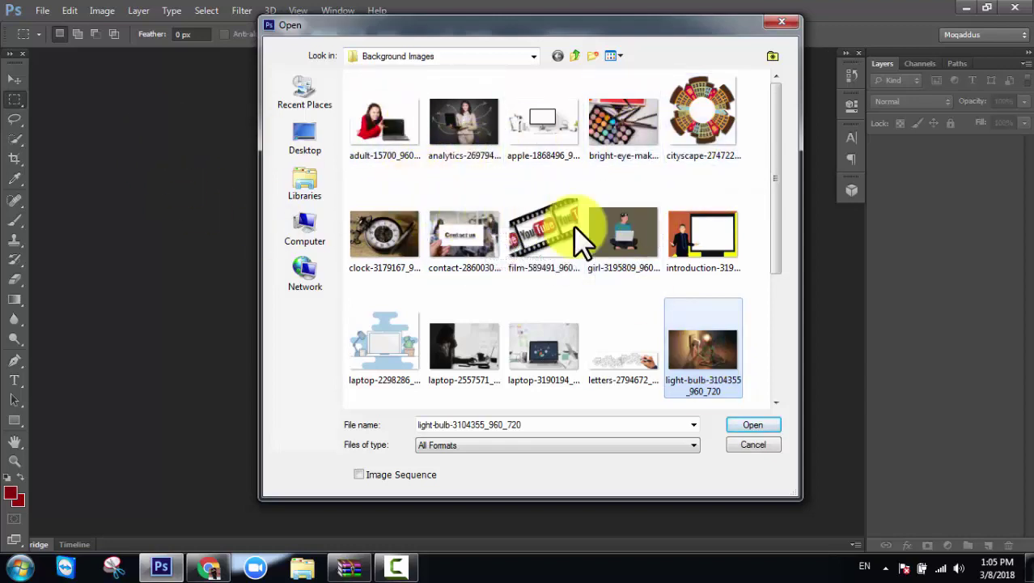
{"action": "mouse_move", "coordinate": [623, 352]}
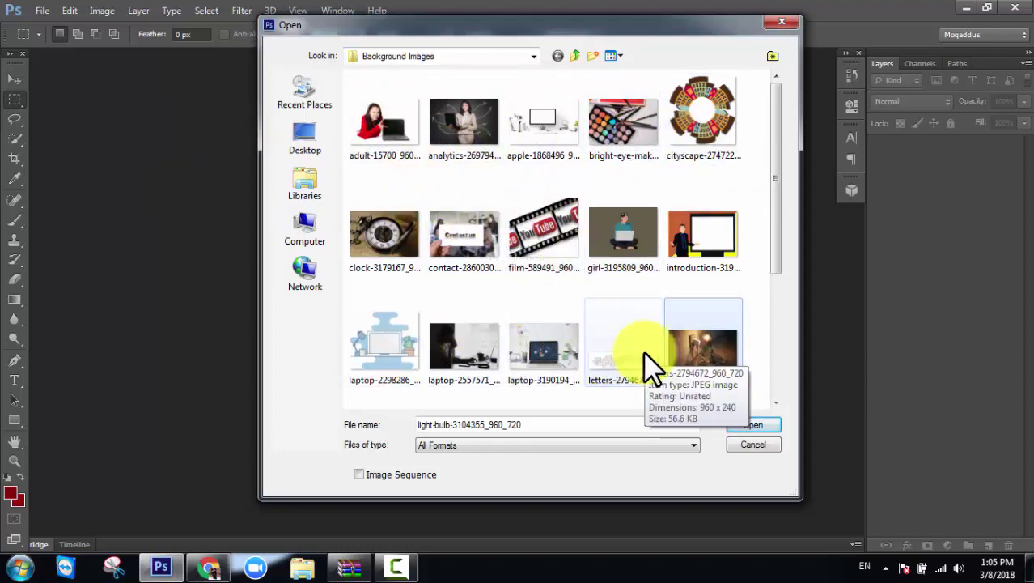
{"action": "left_click", "coordinate": [388, 124]}
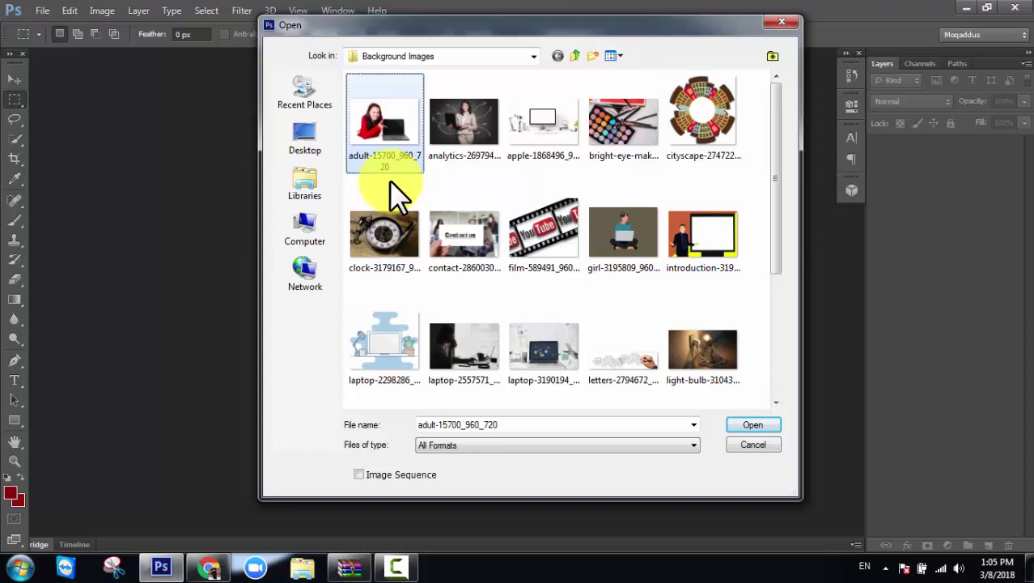
{"action": "left_click", "coordinate": [701, 355], "text": "shift"}
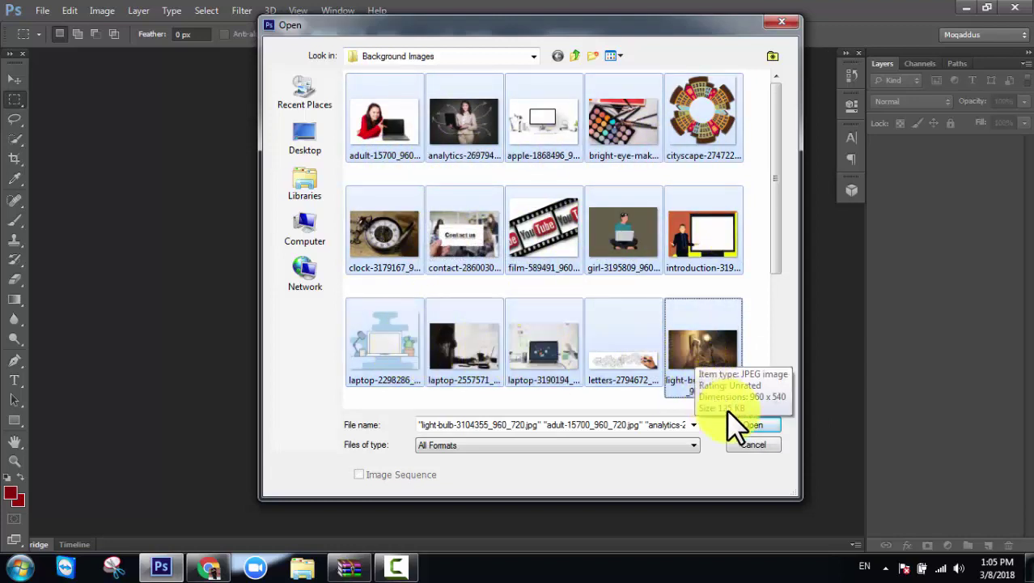
{"action": "left_click", "coordinate": [747, 424]}
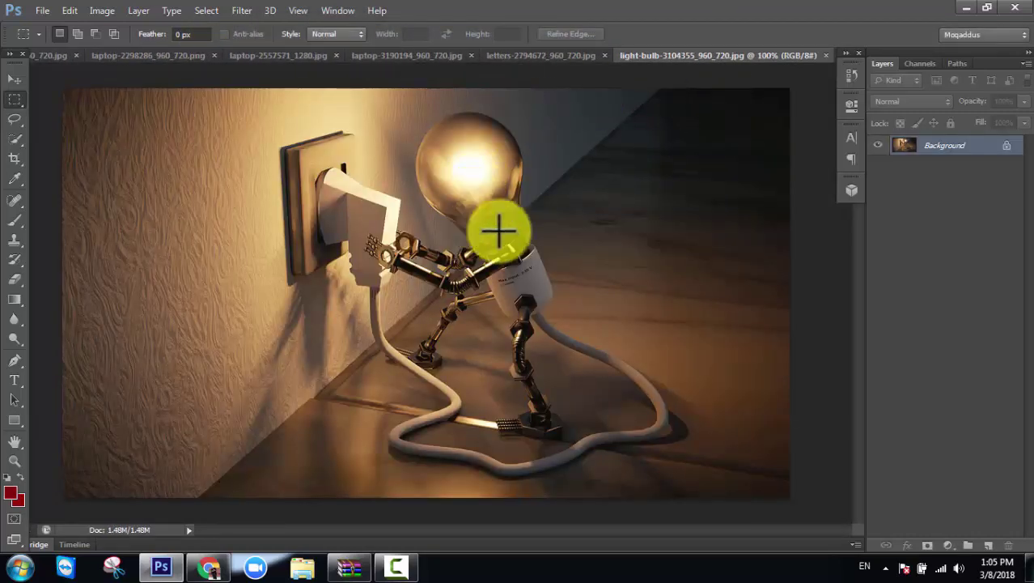
Step: Preview each open image tab: letters, the three laptop images, presenter and light bulb
{"action": "left_click", "coordinate": [564, 55]}
{"action": "left_click", "coordinate": [444, 56]}
{"action": "left_click", "coordinate": [368, 56]}
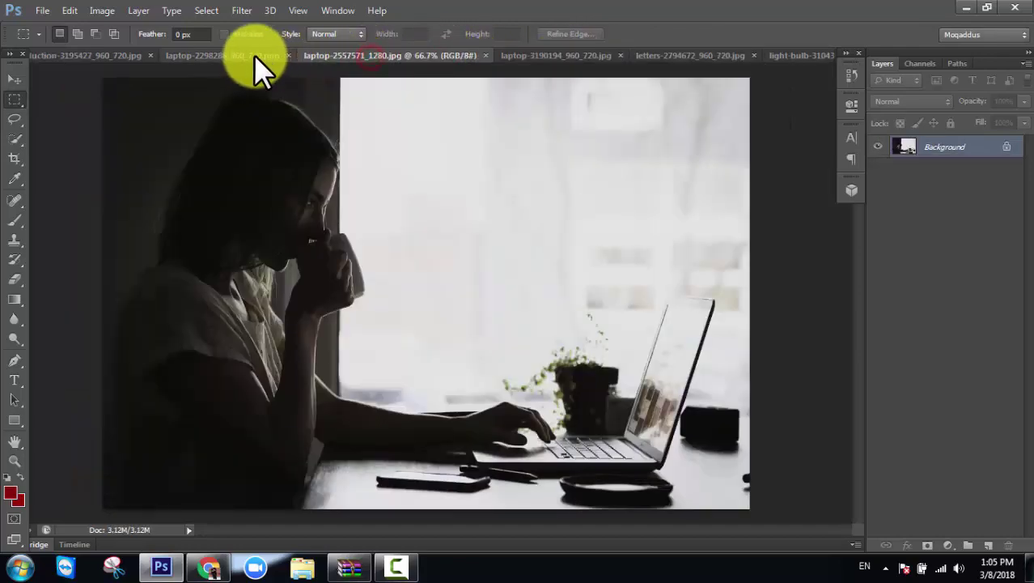
{"action": "left_click", "coordinate": [254, 55]}
{"action": "left_click", "coordinate": [114, 55]}
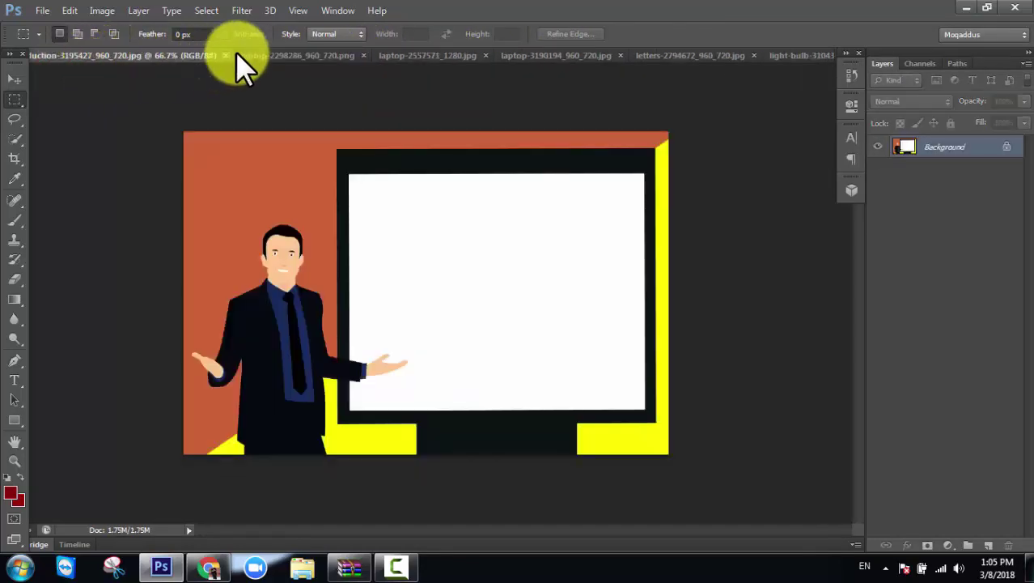
{"action": "left_click", "coordinate": [275, 55]}
{"action": "left_click", "coordinate": [432, 54]}
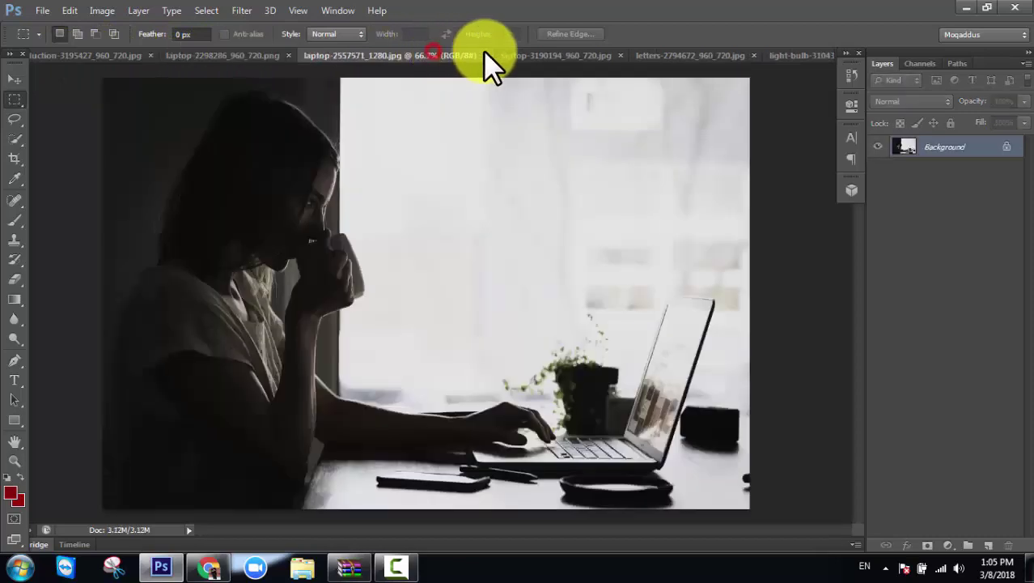
{"action": "left_click", "coordinate": [552, 55]}
{"action": "left_click", "coordinate": [694, 55]}
{"action": "left_click", "coordinate": [785, 54]}
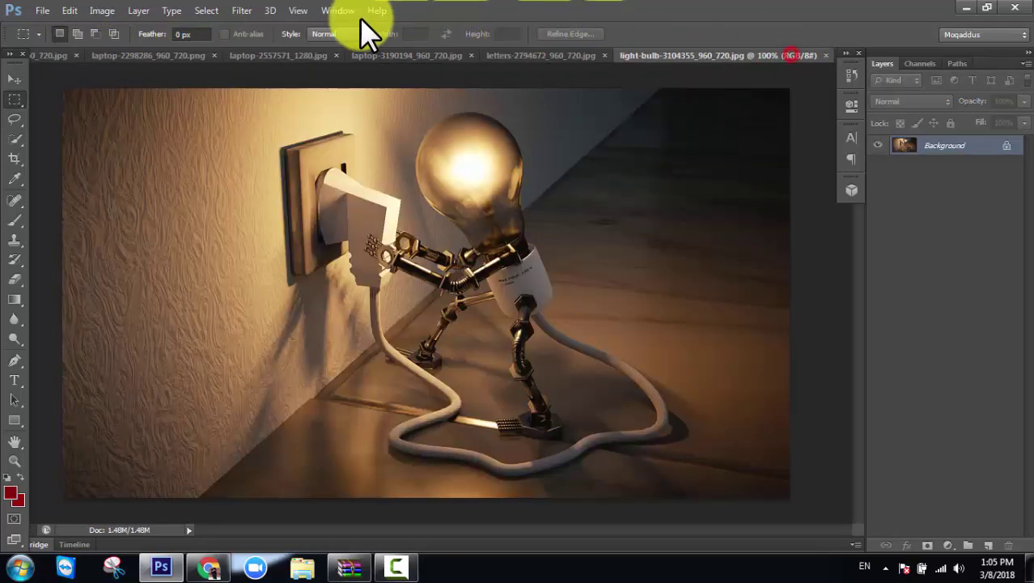
{"action": "left_click", "coordinate": [135, 55]}
Step: Check the File menu, then step through the tabs to the laptop-3190194 photo
{"action": "left_click", "coordinate": [69, 10]}
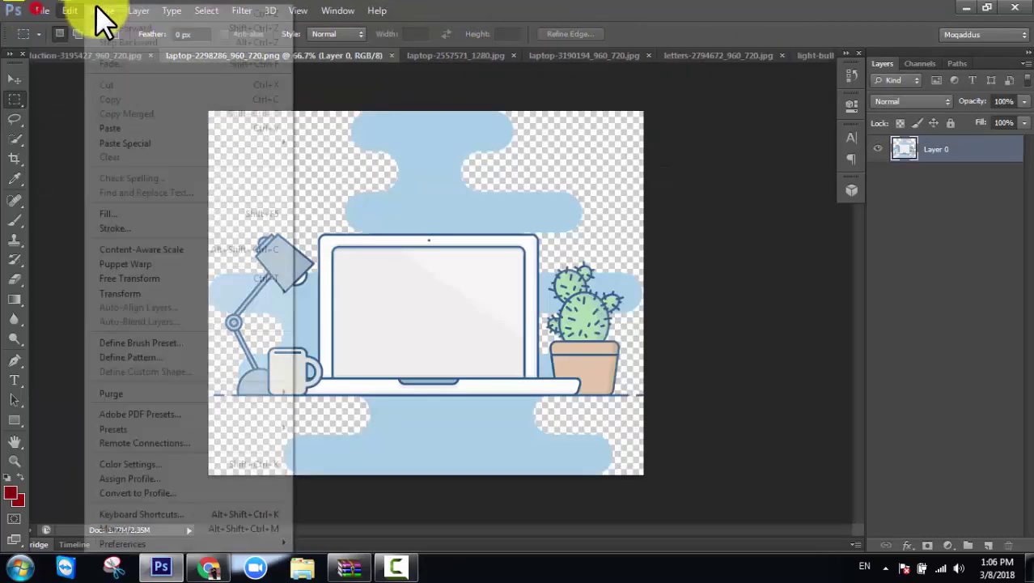
{"action": "left_click", "coordinate": [43, 10]}
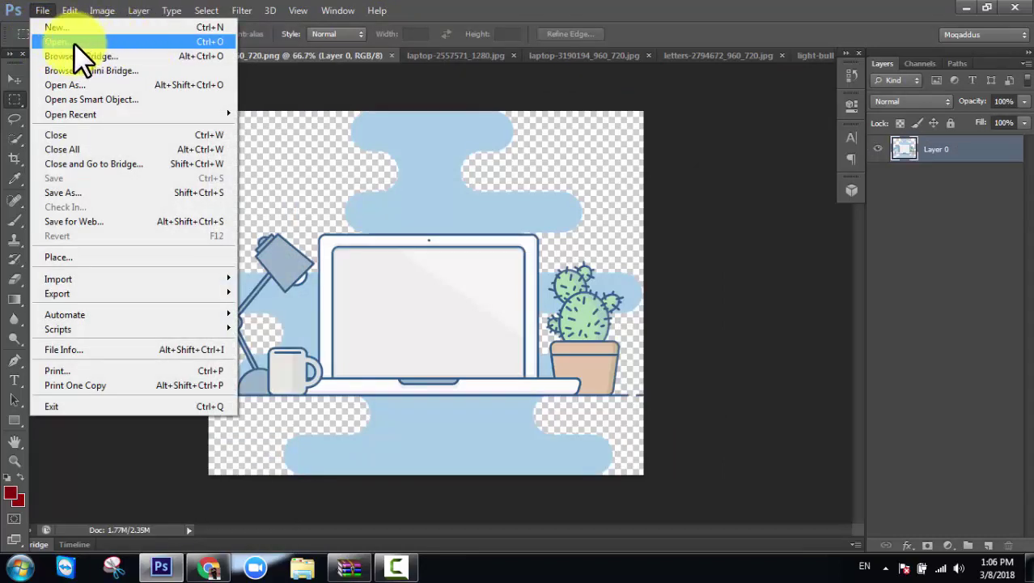
{"action": "left_click", "coordinate": [354, 90]}
{"action": "left_click", "coordinate": [124, 56]}
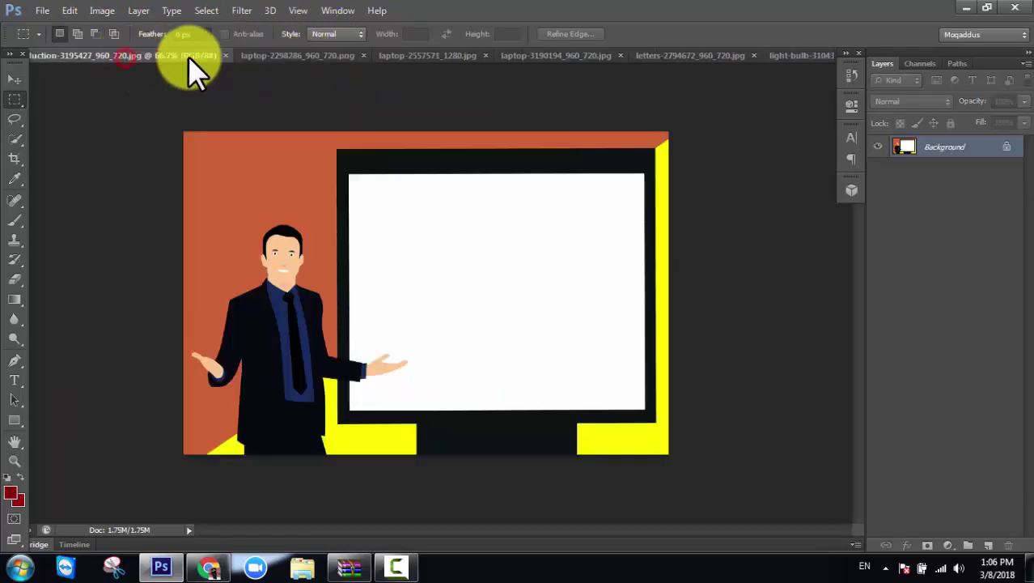
{"action": "left_click", "coordinate": [307, 55]}
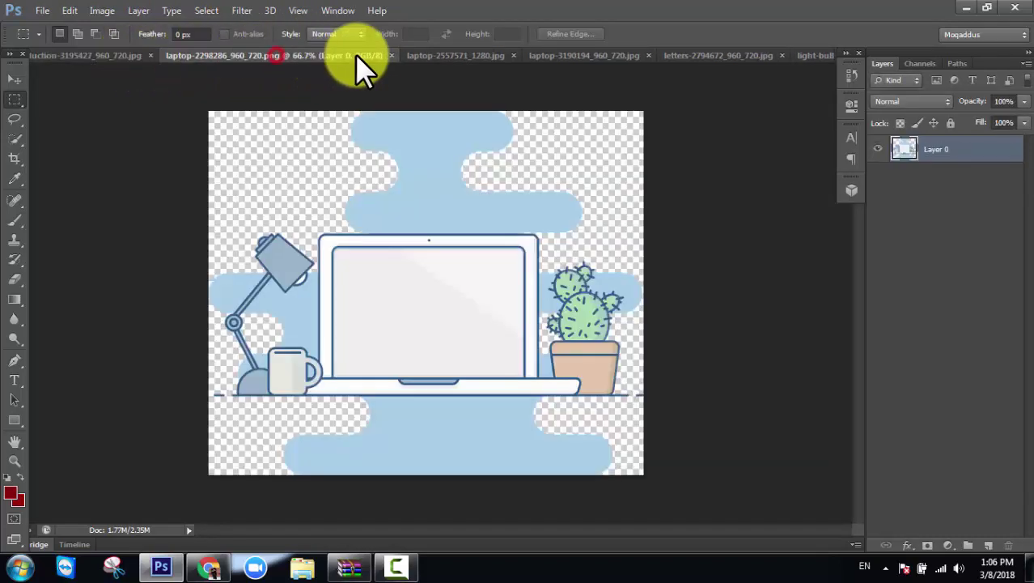
{"action": "left_click", "coordinate": [452, 55]}
{"action": "left_click", "coordinate": [526, 55]}
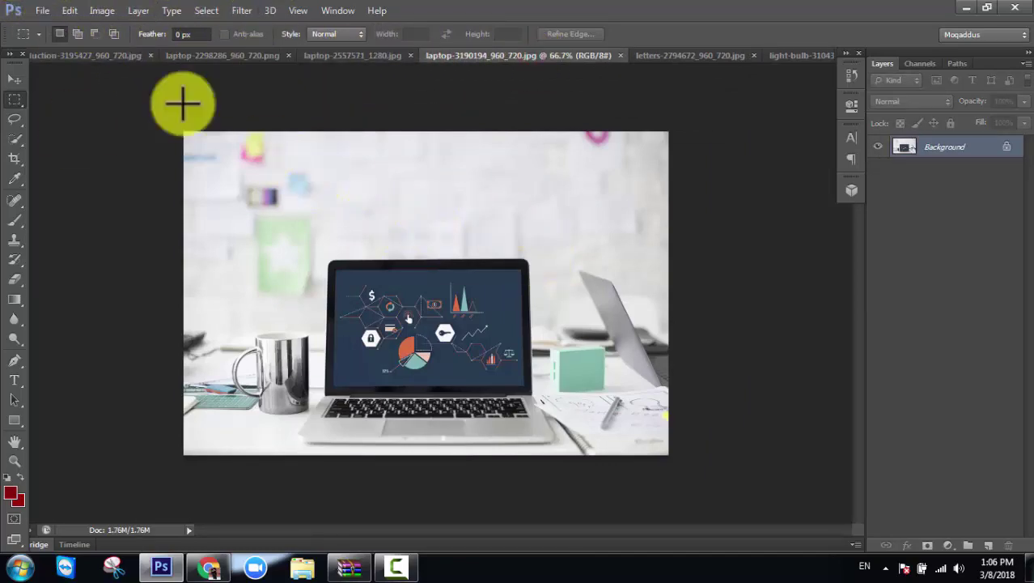
{"action": "left_click", "coordinate": [41, 9]}
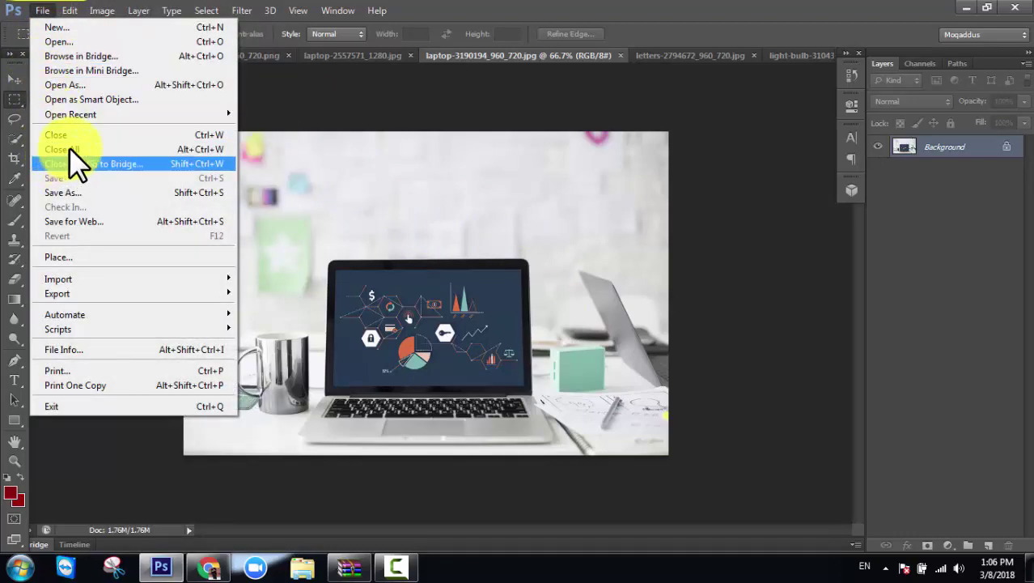
Step: Close all open documents at once
{"action": "left_click", "coordinate": [69, 149]}
{"action": "left_click", "coordinate": [40, 9]}
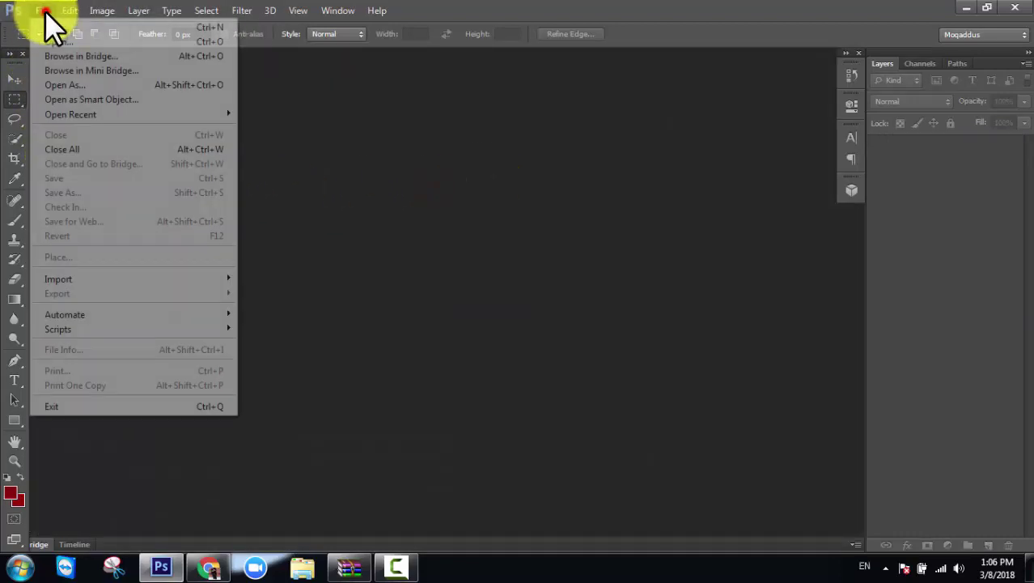
{"action": "left_click", "coordinate": [65, 40]}
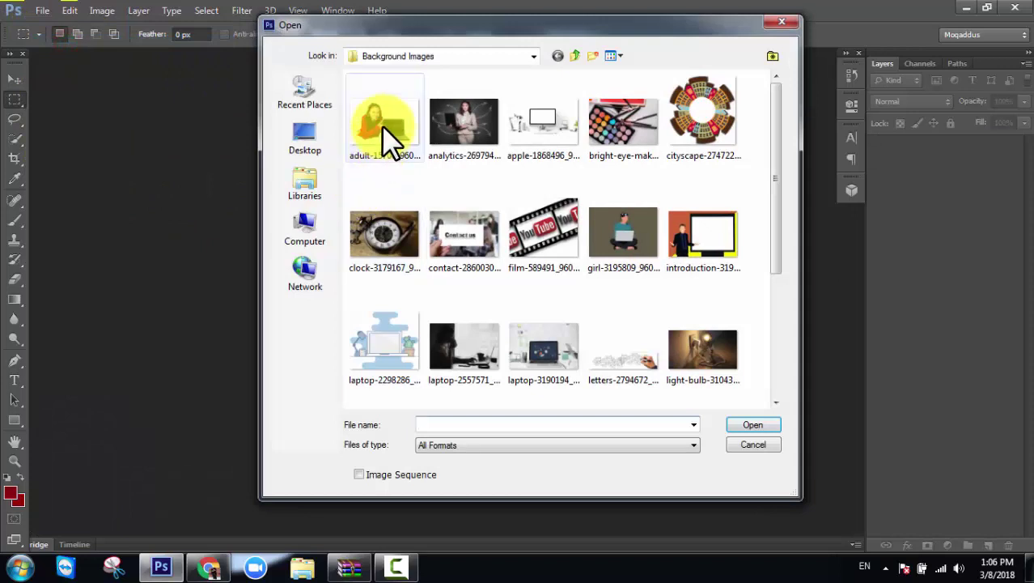
Step: Open only laptop-2298286, girl and apple from Background Images
{"action": "left_click", "coordinate": [456, 242]}
{"action": "left_click", "coordinate": [379, 230], "text": "ctrl"}
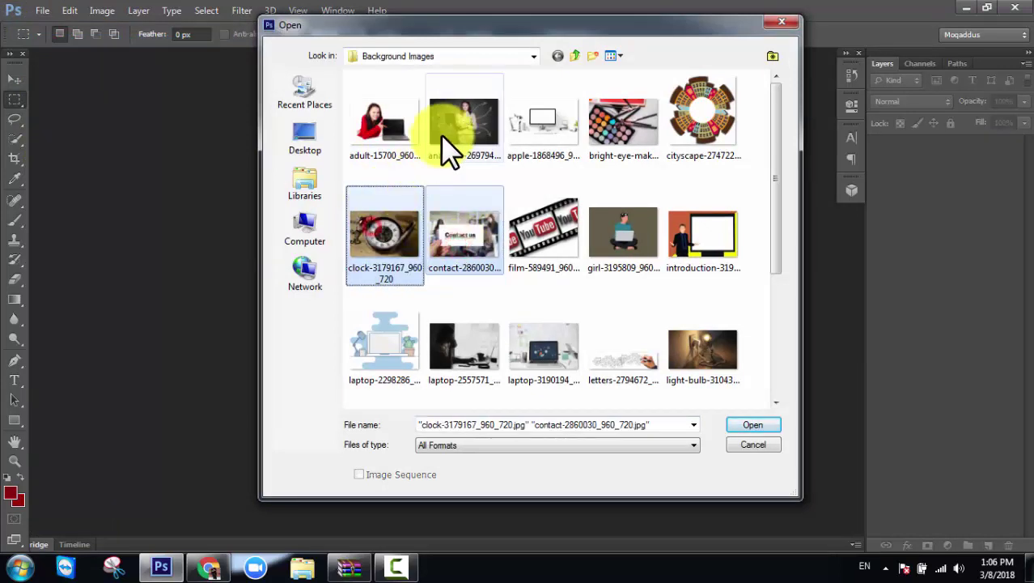
{"action": "left_click", "coordinate": [442, 131], "text": "ctrl"}
{"action": "left_click", "coordinate": [380, 230]}
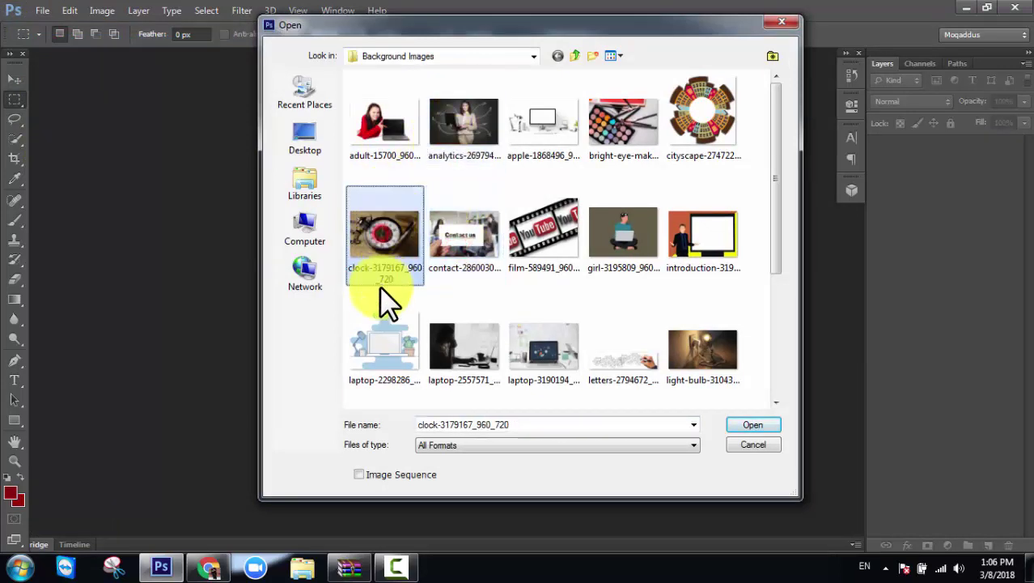
{"action": "left_click", "coordinate": [385, 328]}
{"action": "left_click", "coordinate": [595, 212], "text": "ctrl"}
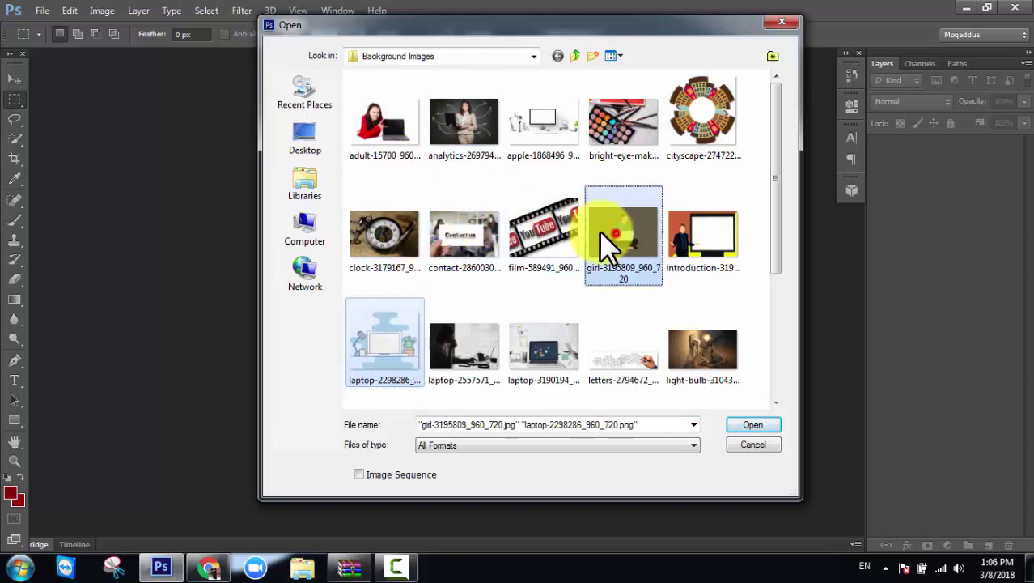
{"action": "left_click", "coordinate": [545, 140], "text": "ctrl"}
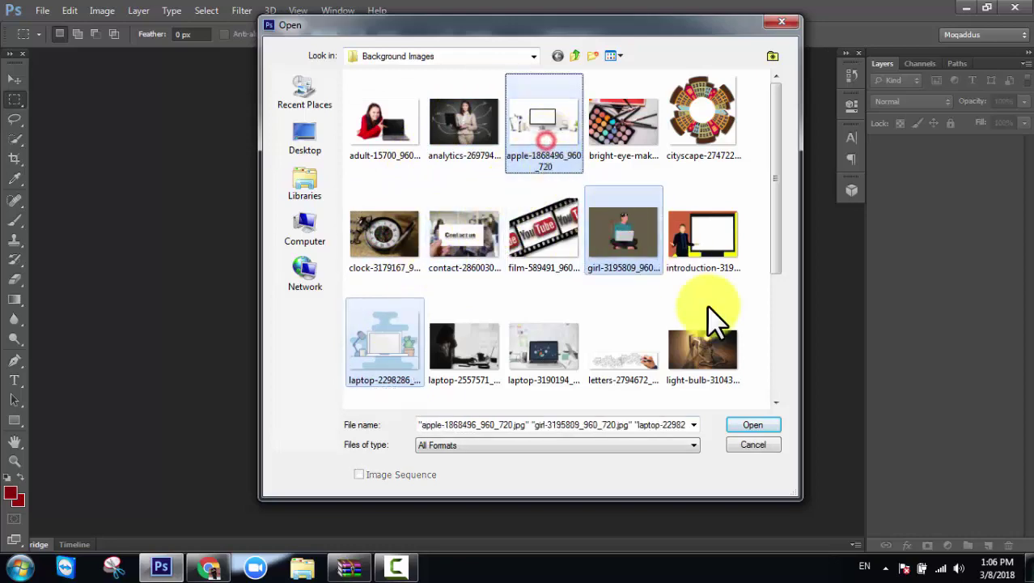
{"action": "left_click", "coordinate": [765, 425]}
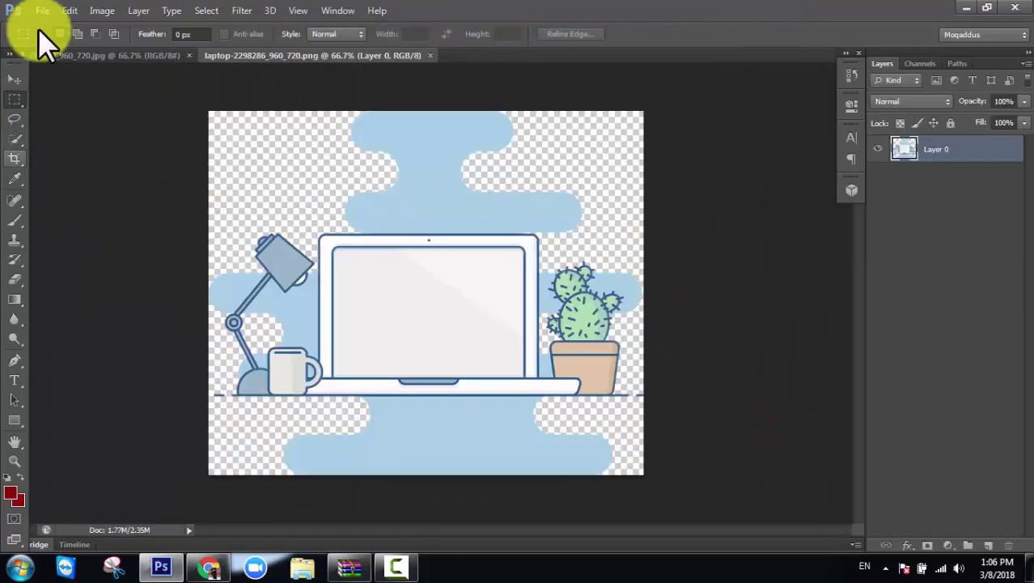
Step: Toggle between the laptop-2298286 and girl-3195809 tabs, ending on the seated-figure illustration
{"action": "left_click", "coordinate": [166, 54]}
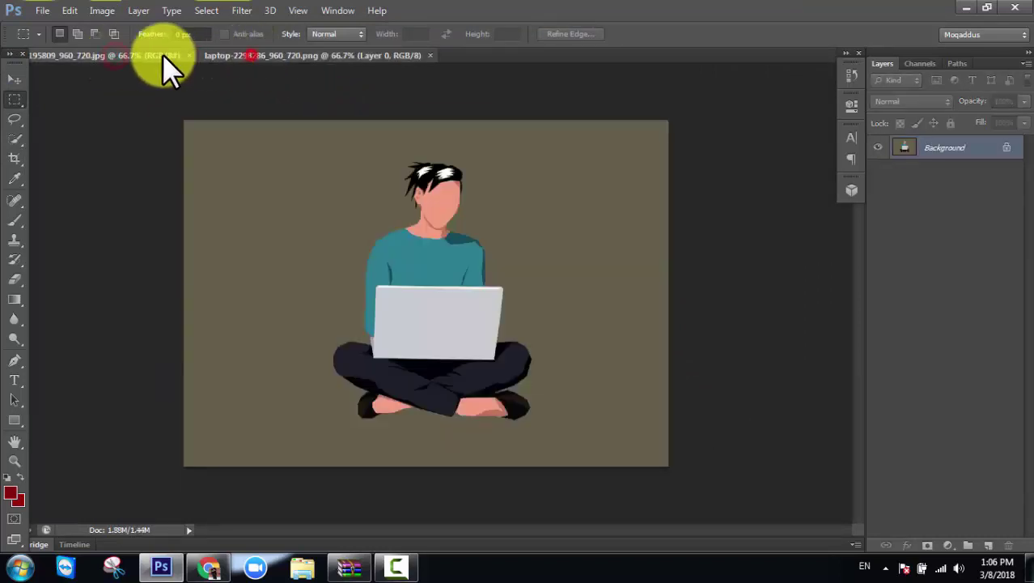
{"action": "left_click", "coordinate": [247, 54]}
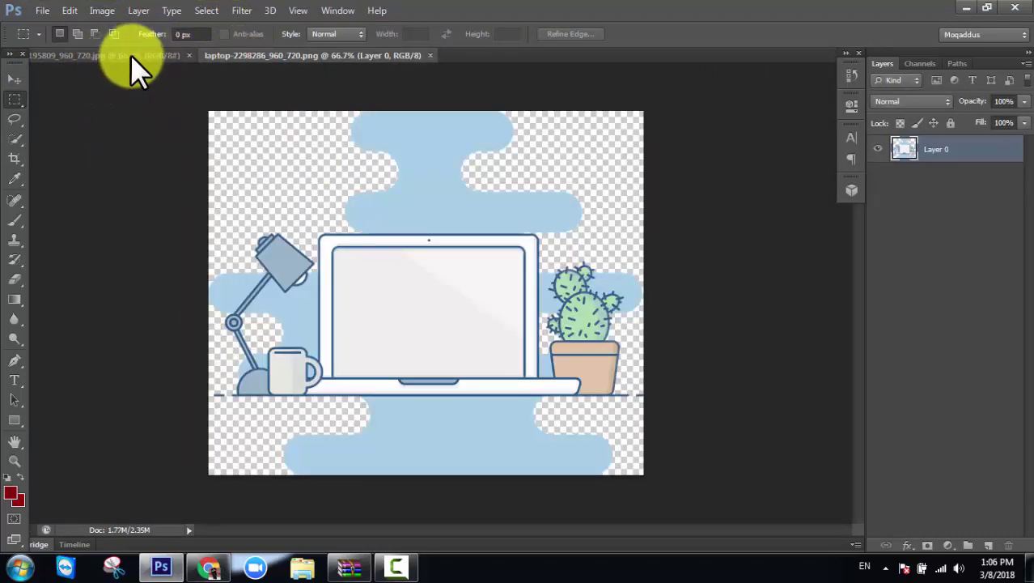
{"action": "left_click", "coordinate": [133, 51]}
{"action": "left_click", "coordinate": [229, 52]}
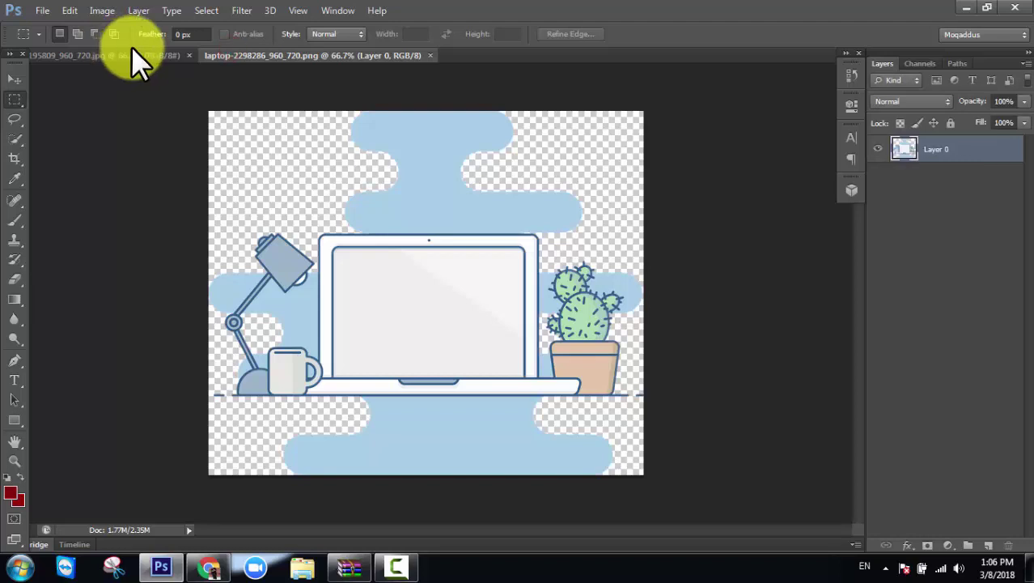
{"action": "left_click", "coordinate": [154, 55]}
{"action": "left_click", "coordinate": [238, 55]}
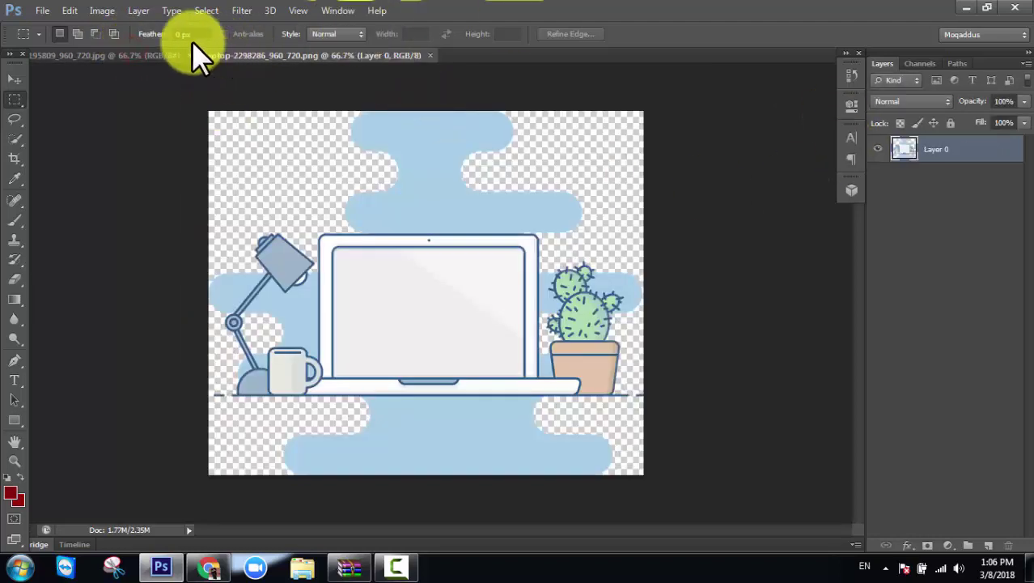
{"action": "left_click", "coordinate": [146, 55]}
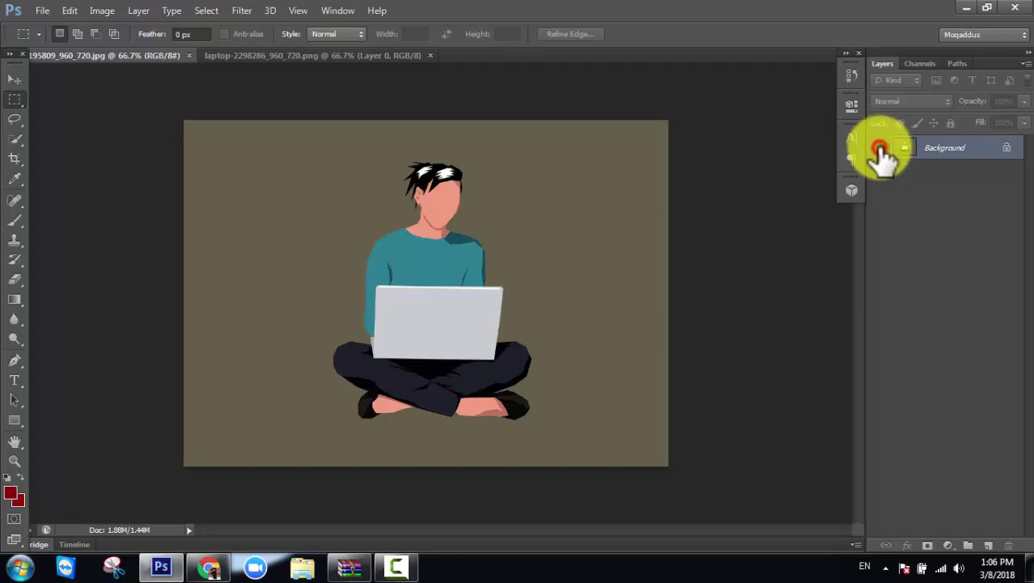
{"action": "left_click", "coordinate": [1012, 148]}
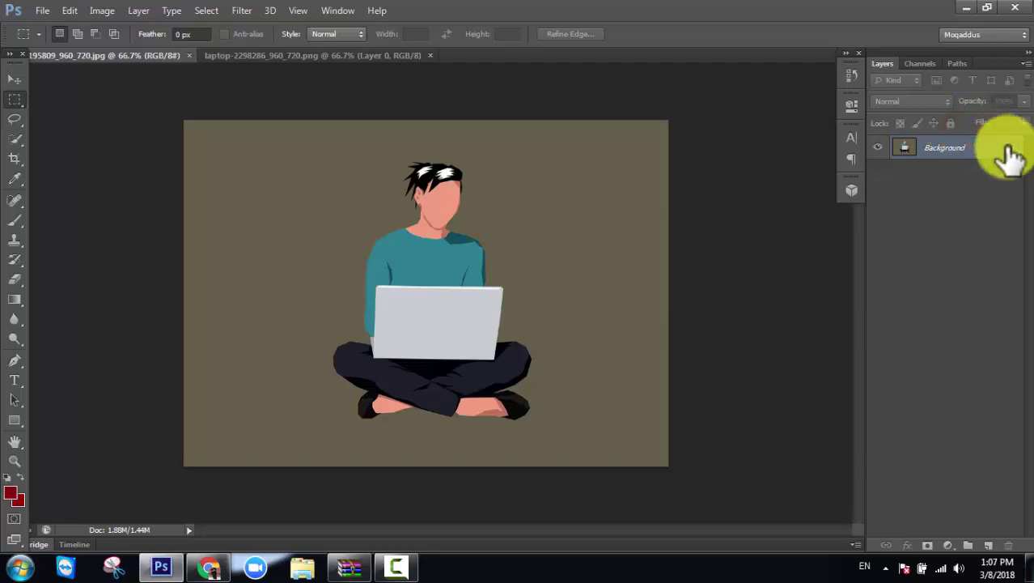
{"action": "double_click", "coordinate": [1009, 154]}
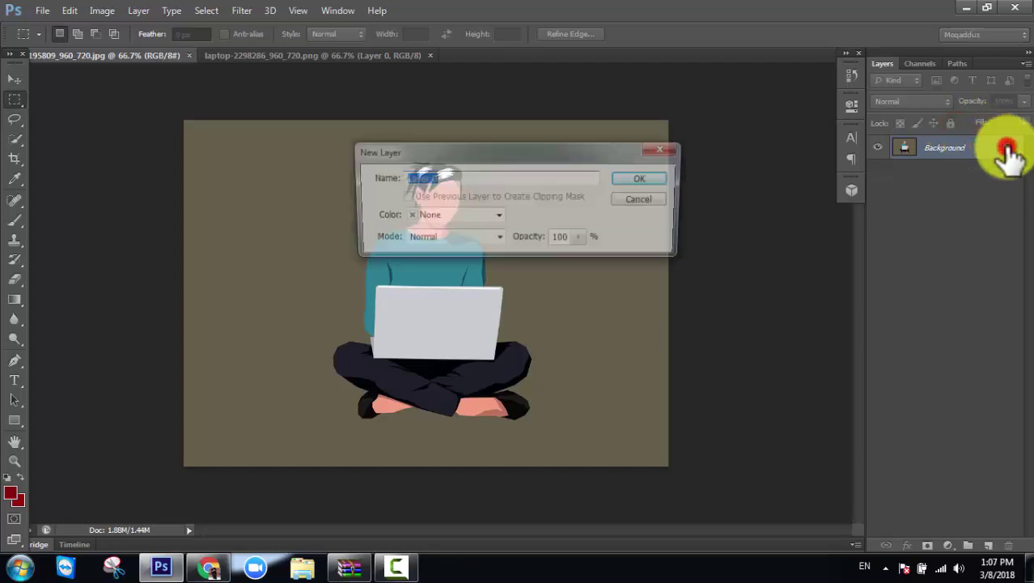
{"action": "left_click", "coordinate": [655, 178]}
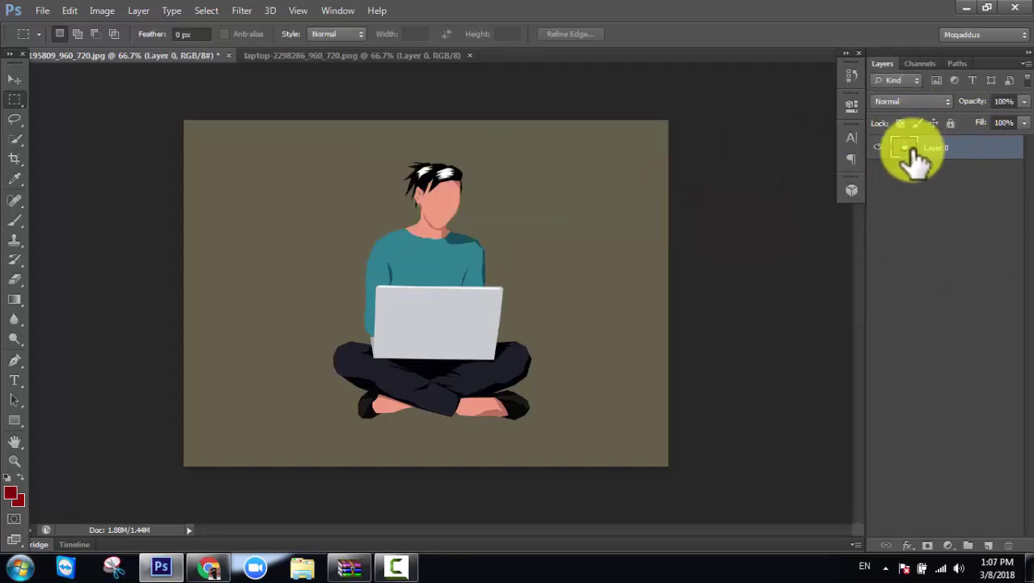
{"action": "left_click", "coordinate": [880, 147]}
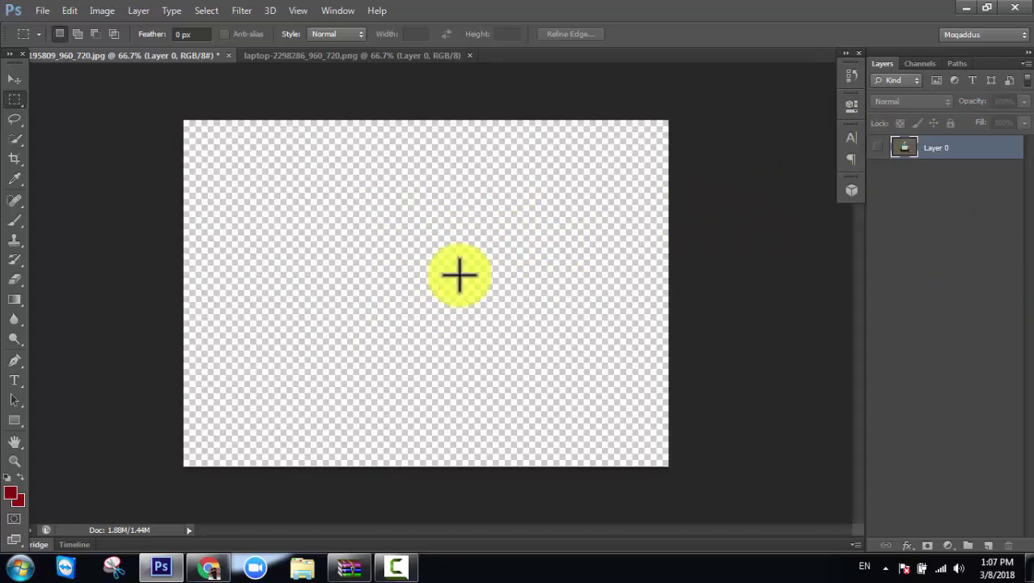
{"action": "left_click", "coordinate": [878, 148]}
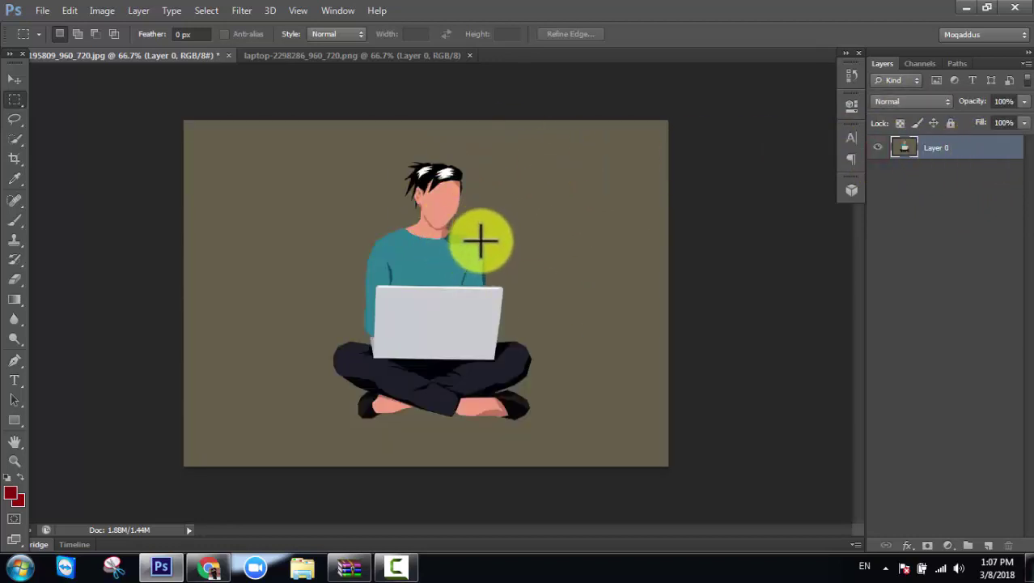
Step: Bring the laptop-2298286 illustration to the front after briefly checking the girl image
{"action": "left_click", "coordinate": [351, 55]}
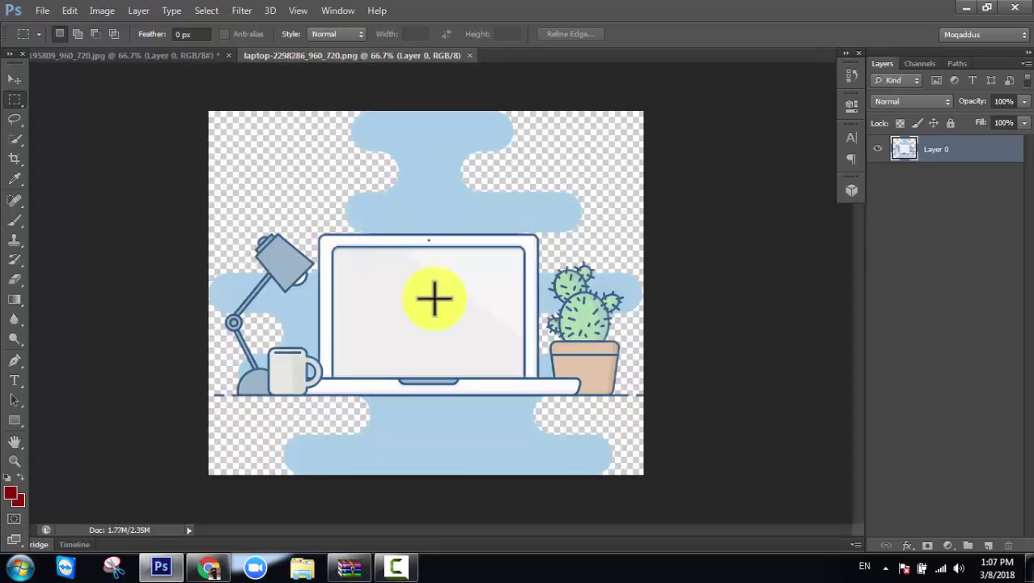
{"action": "left_click", "coordinate": [192, 55]}
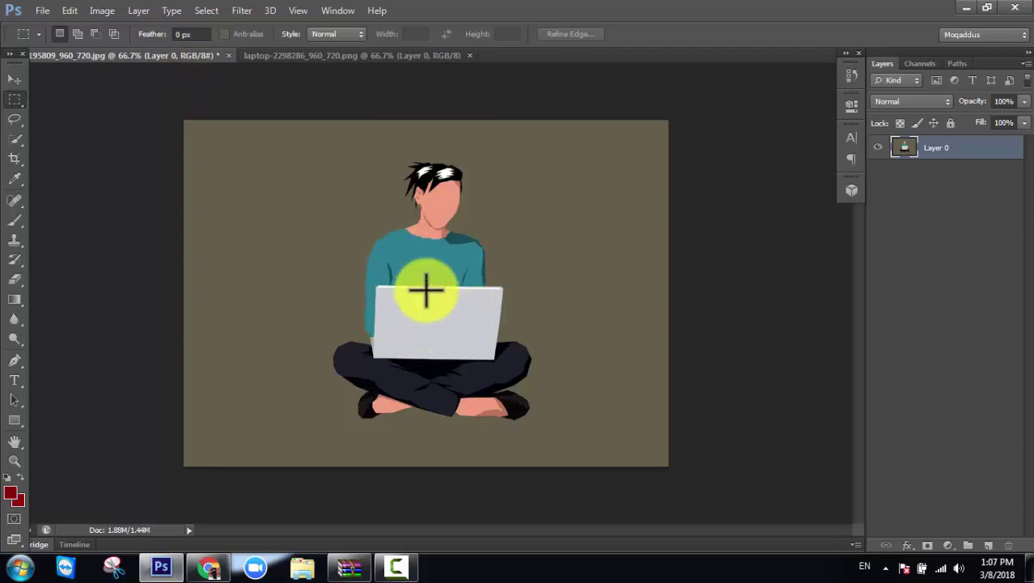
{"action": "left_click", "coordinate": [375, 56]}
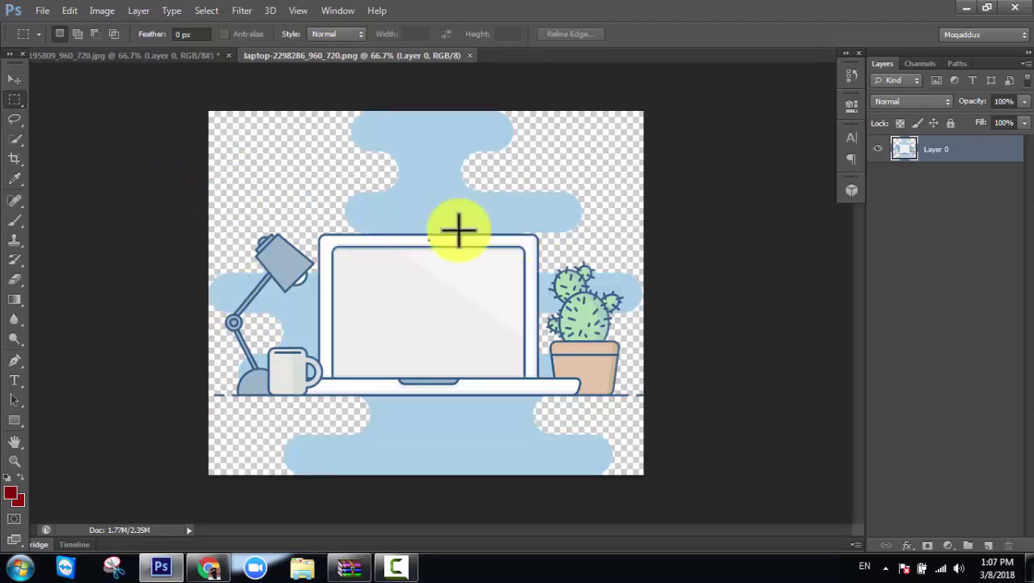
{"action": "left_click", "coordinate": [206, 10]}
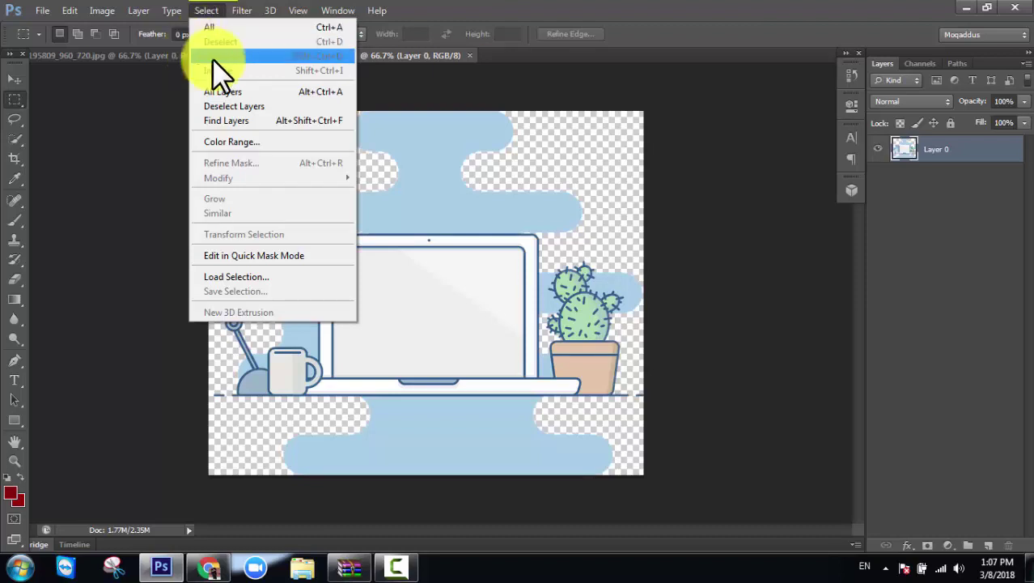
Step: Select all of the laptop illustration, copy it, and return to girl-3195809
{"action": "left_click", "coordinate": [210, 27]}
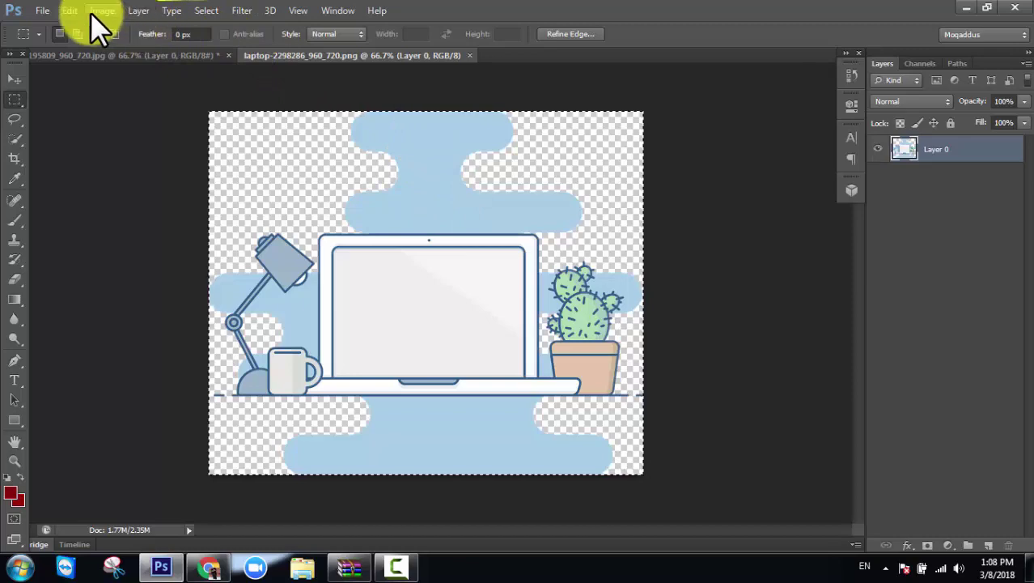
{"action": "left_click", "coordinate": [69, 10]}
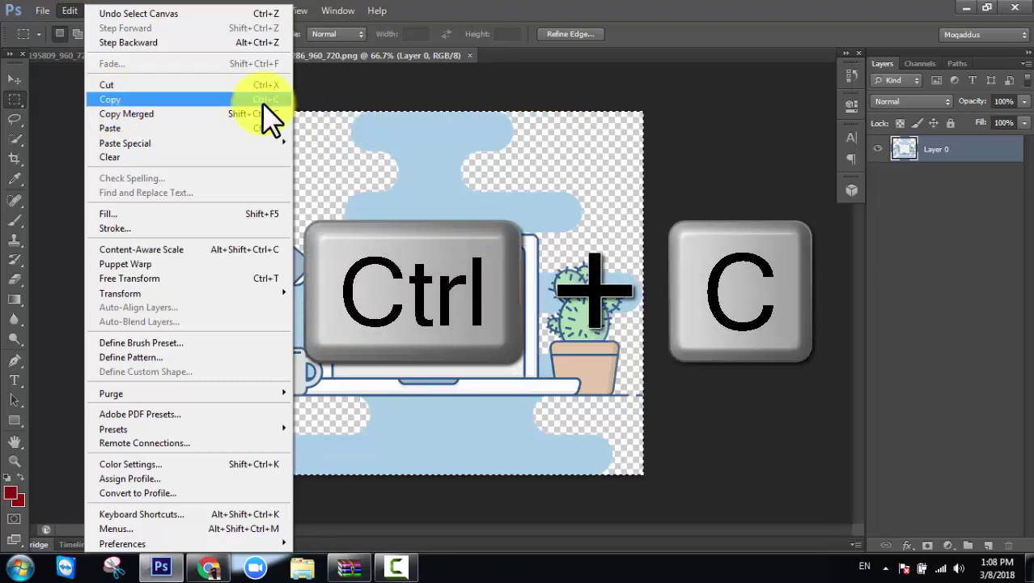
{"action": "left_click", "coordinate": [262, 101]}
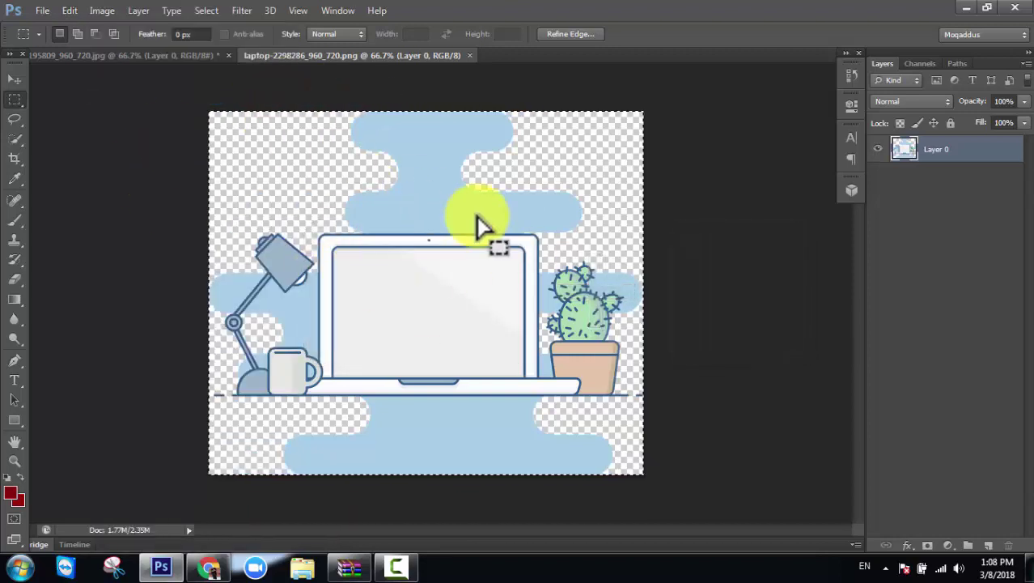
{"action": "left_click", "coordinate": [209, 56]}
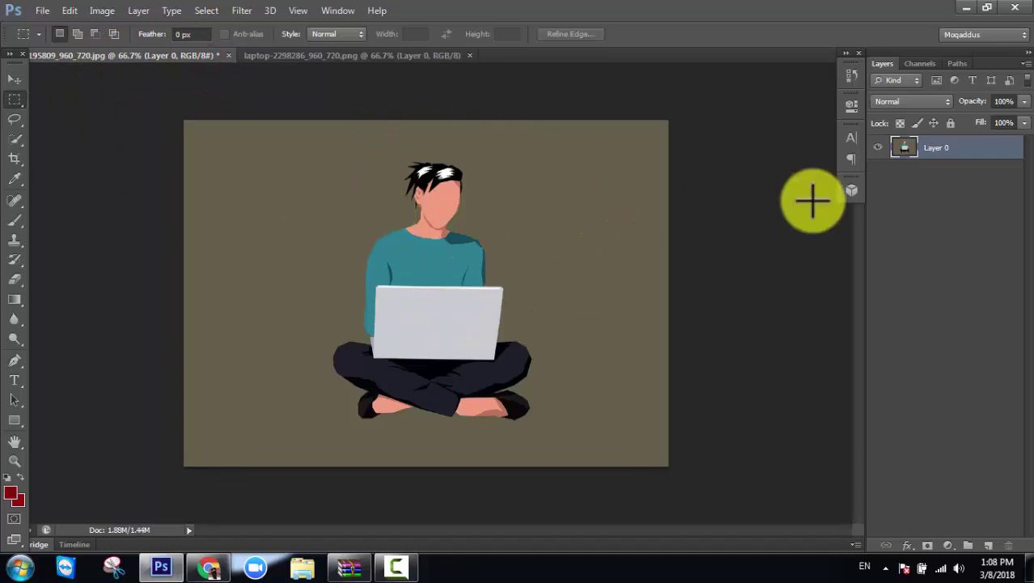
Step: Paste the laptop illustration into girl-3195809 as Layer 1
{"action": "left_click", "coordinate": [98, 10]}
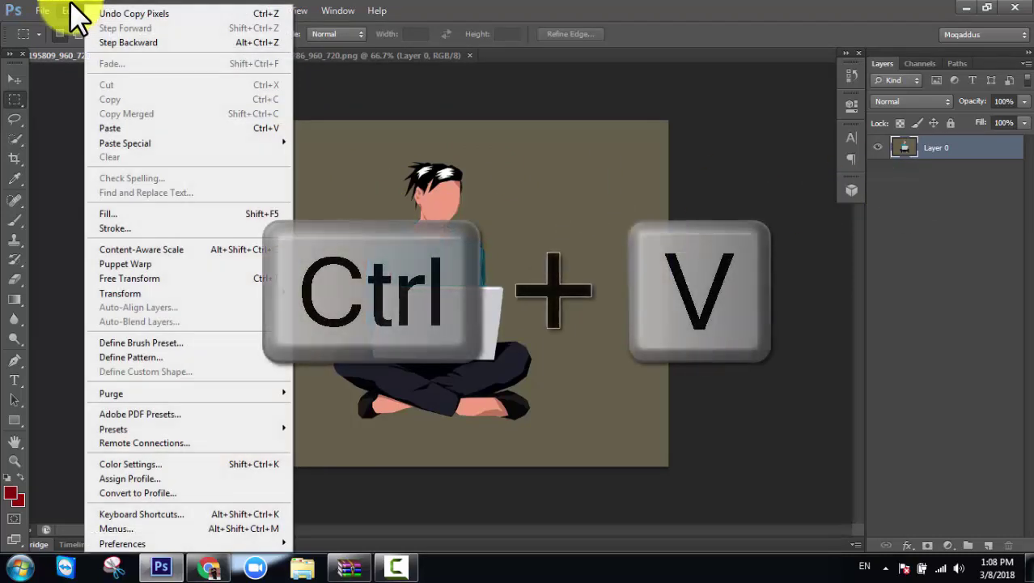
{"action": "left_click", "coordinate": [119, 127]}
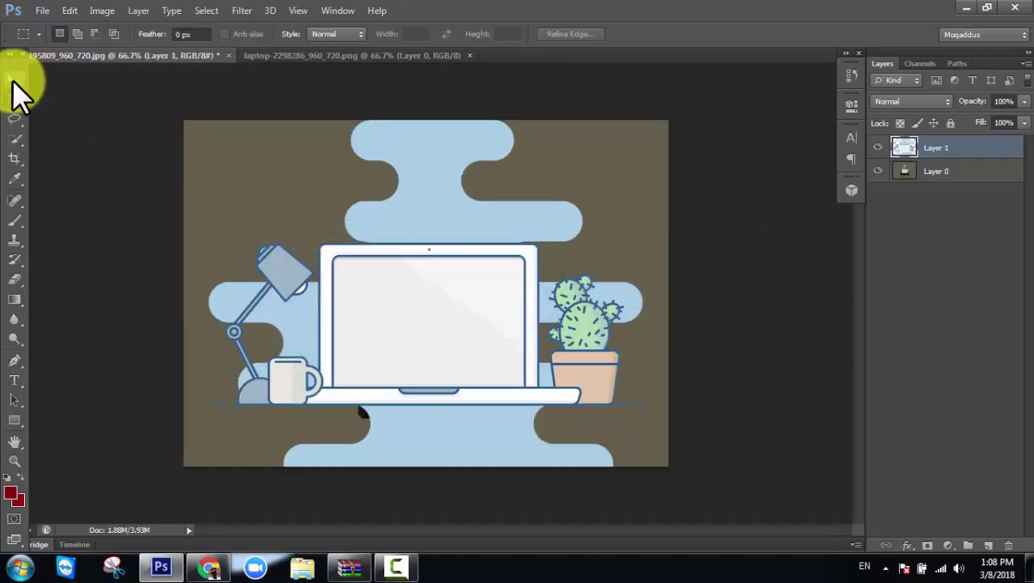
{"action": "left_click", "coordinate": [14, 80]}
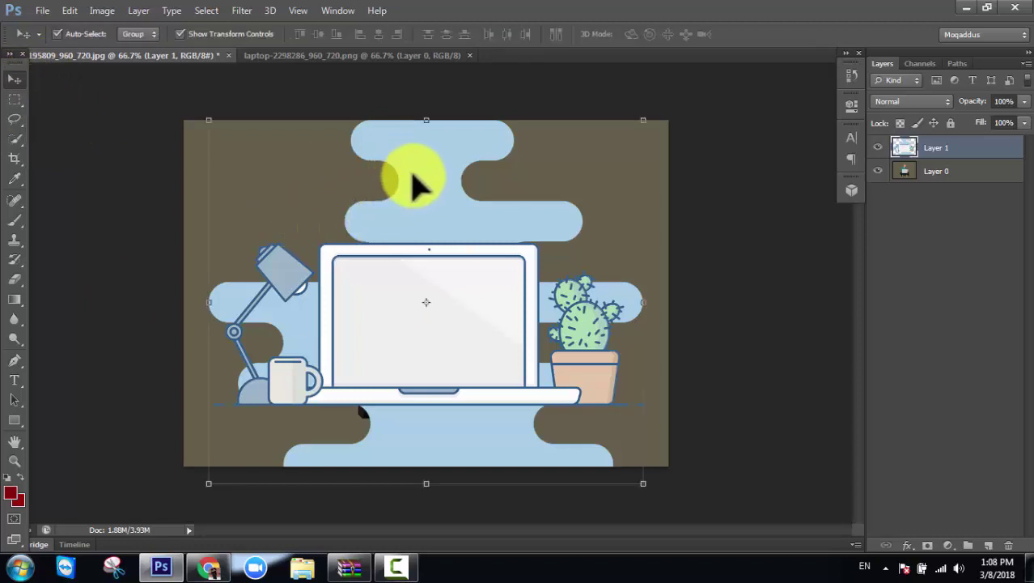
Step: Undo a stray move, then scale Layer 1 to about 39% at the upper right
{"action": "mouse_move", "coordinate": [400, 178]}
{"action": "left_mouse_down"}
{"action": "mouse_move", "coordinate": [364, 235]}
{"action": "mouse_move", "coordinate": [473, 285]}
{"action": "mouse_move", "coordinate": [421, 243]}
{"action": "left_mouse_up"}
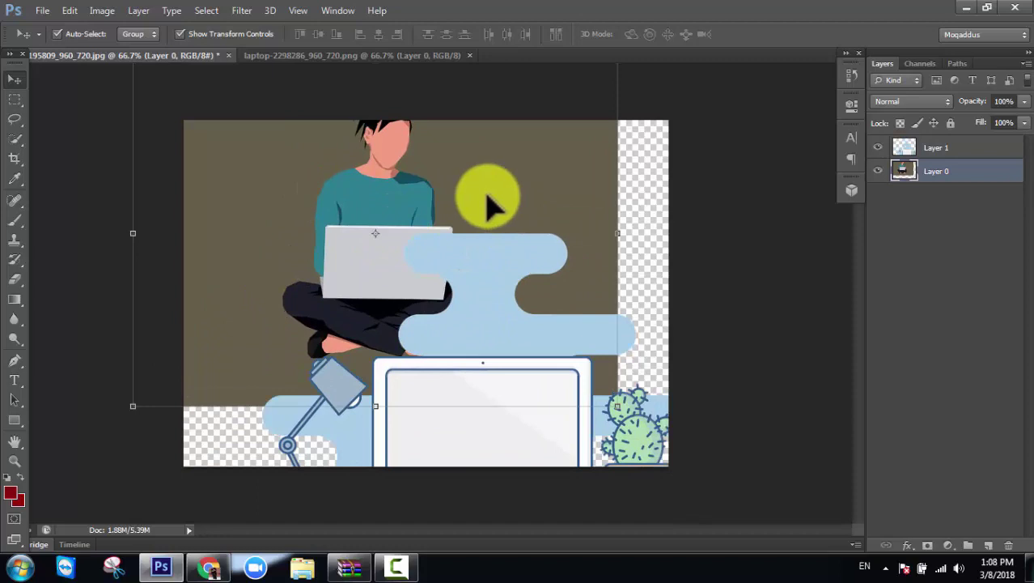
{"action": "key", "text": "ctrl+z"}
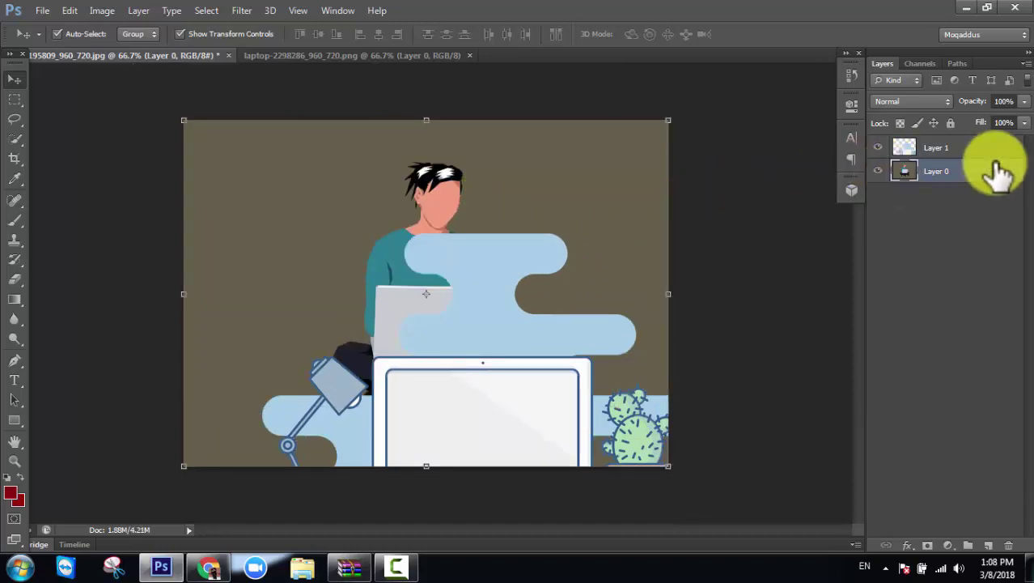
{"action": "mouse_move", "coordinate": [489, 282]}
{"action": "left_mouse_down"}
{"action": "mouse_move", "coordinate": [439, 209]}
{"action": "mouse_move", "coordinate": [421, 200]}
{"action": "left_mouse_up"}
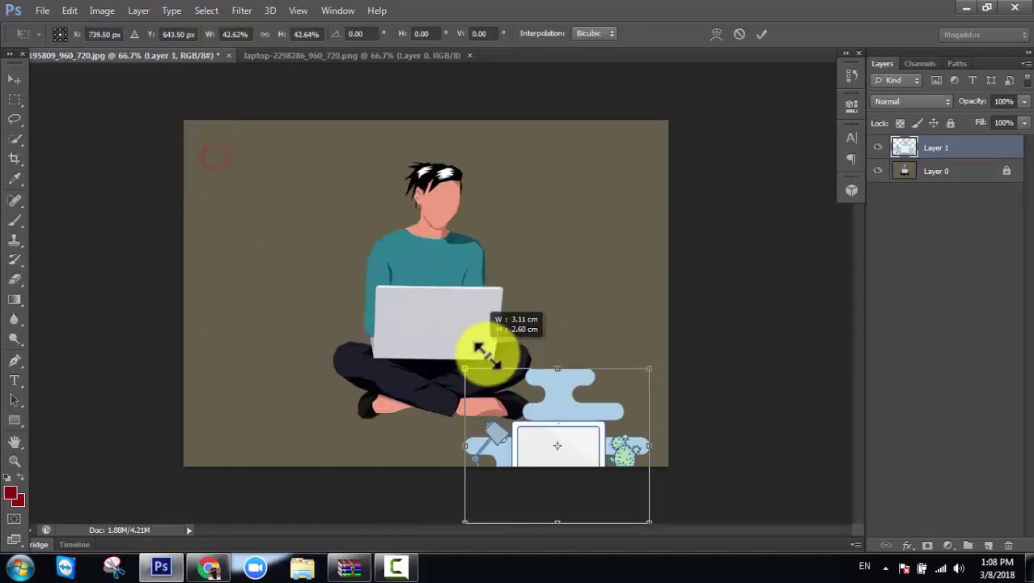
{"action": "left_click_drag", "start_coordinate": [215, 158], "coordinate": [480, 378]}
{"action": "mouse_move", "coordinate": [565, 419]}
{"action": "left_mouse_down"}
{"action": "mouse_move", "coordinate": [425, 296]}
{"action": "mouse_move", "coordinate": [547, 235]}
{"action": "mouse_move", "coordinate": [568, 184]}
{"action": "left_mouse_up"}
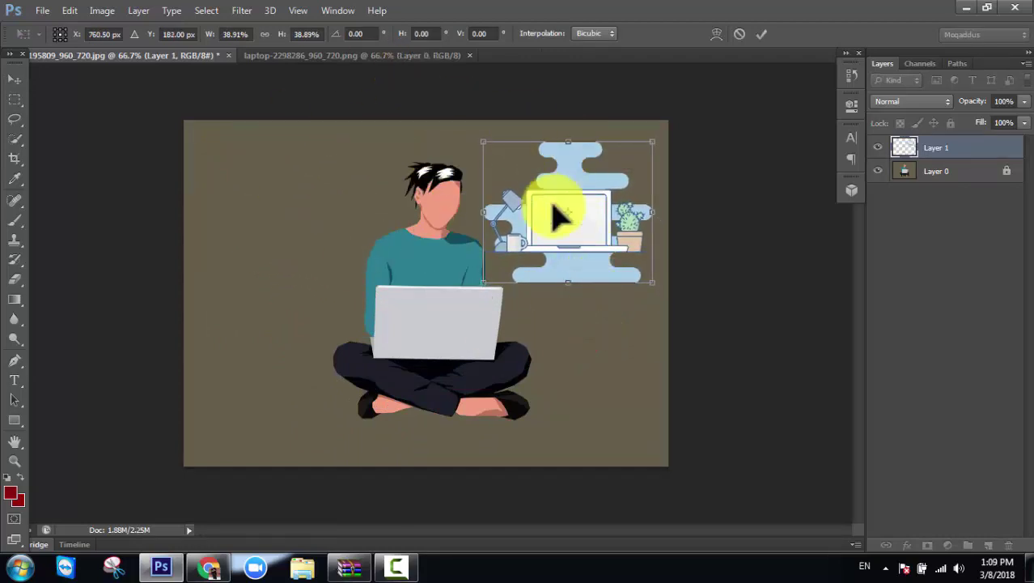
{"action": "left_click", "coordinate": [946, 144]}
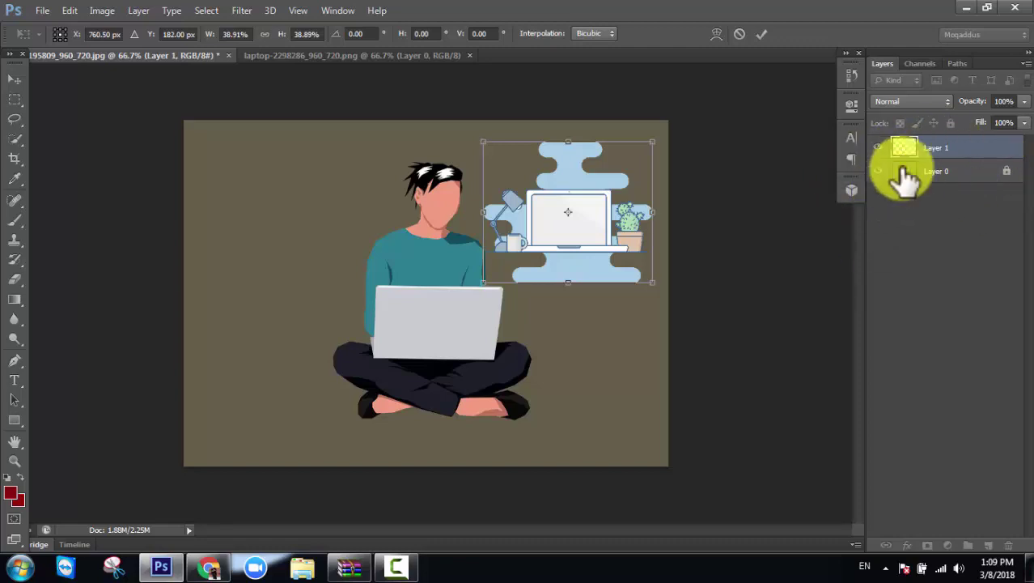
{"action": "left_click", "coordinate": [314, 55]}
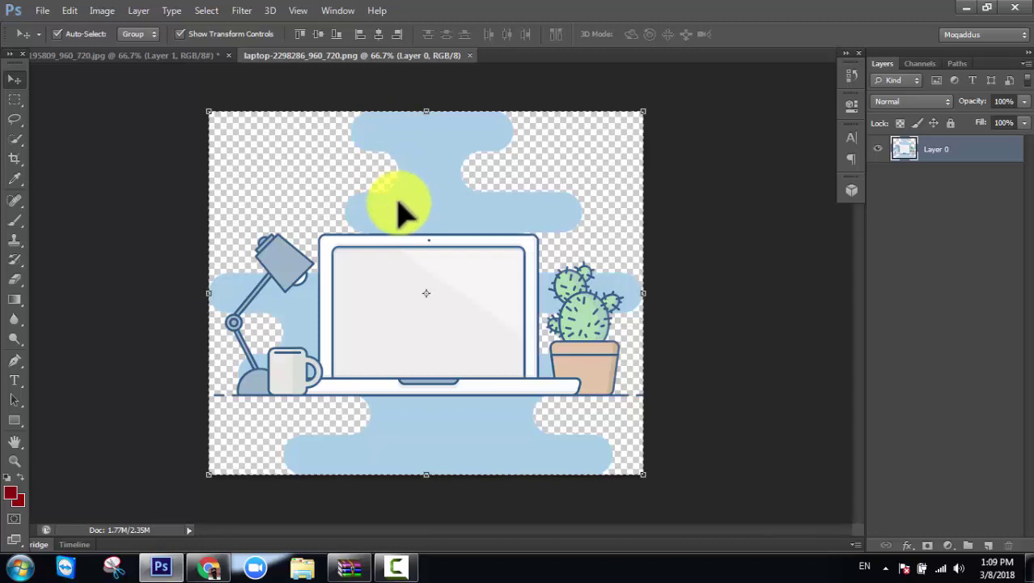
Step: Deselect the laptop illustration and drag it into the girl-3195809 image
{"action": "left_click", "coordinate": [207, 9]}
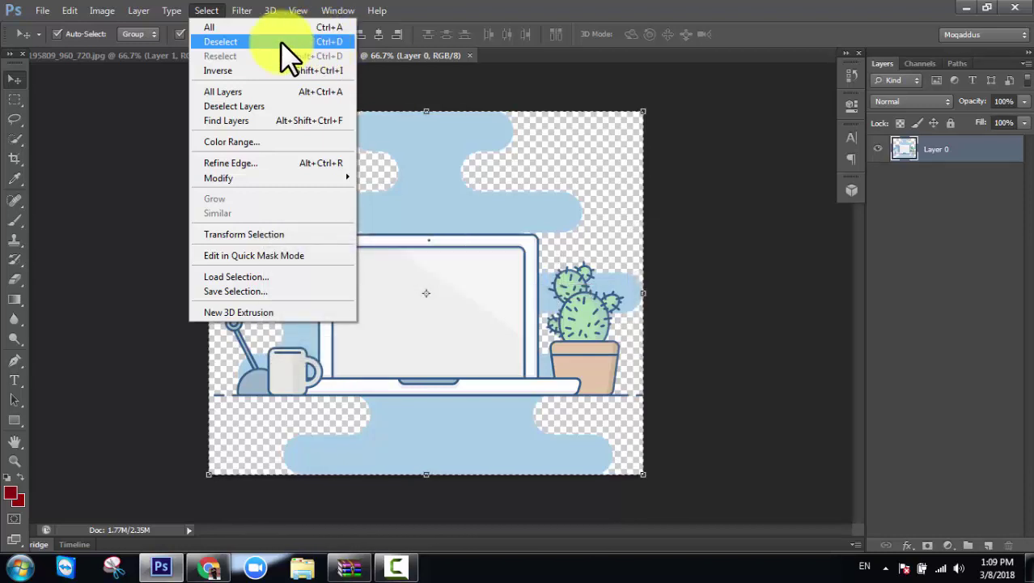
{"action": "left_click", "coordinate": [280, 42]}
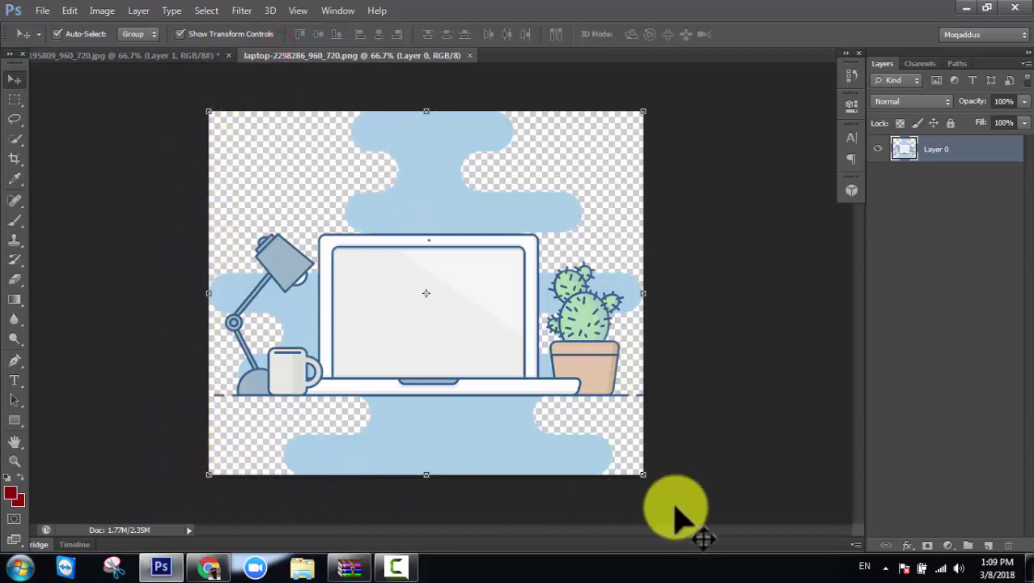
{"action": "left_click", "coordinate": [144, 152]}
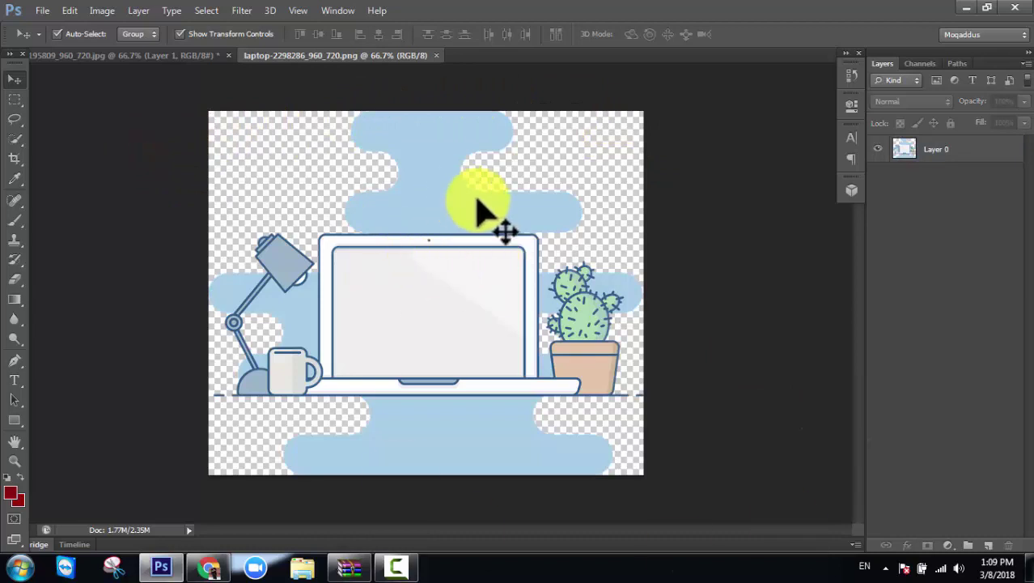
{"action": "mouse_move", "coordinate": [495, 306]}
{"action": "left_mouse_down"}
{"action": "mouse_move", "coordinate": [195, 47]}
{"action": "mouse_move", "coordinate": [512, 355]}
{"action": "left_mouse_up"}
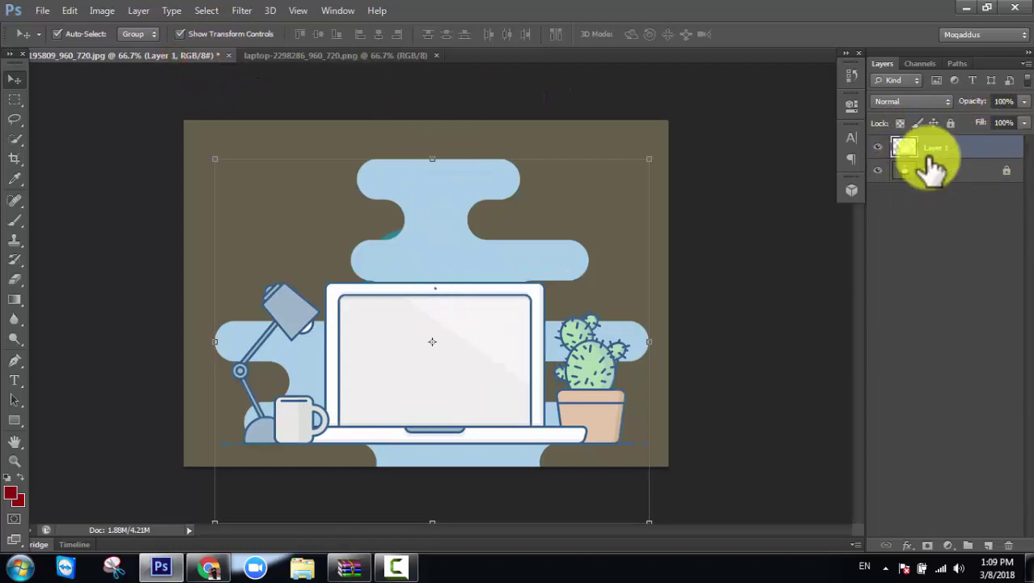
Step: Shrink the laptop illustration to about 30% and place it upper right of the figure
{"action": "left_click_drag", "start_coordinate": [510, 279], "coordinate": [510, 264]}
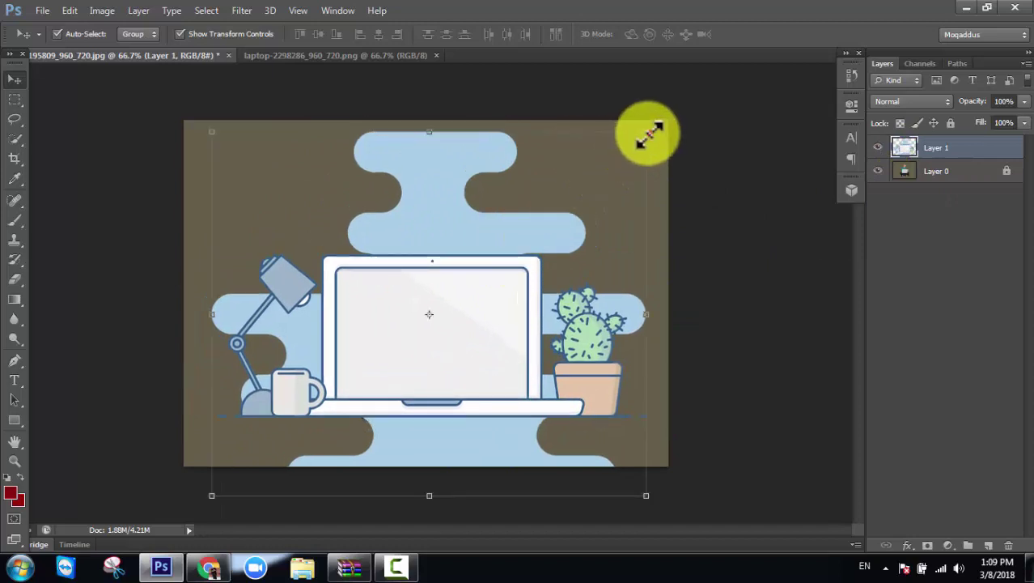
{"action": "mouse_move", "coordinate": [650, 133]}
{"action": "left_mouse_down"}
{"action": "mouse_move", "coordinate": [397, 351]}
{"action": "mouse_move", "coordinate": [542, 272]}
{"action": "mouse_move", "coordinate": [445, 270]}
{"action": "left_mouse_up"}
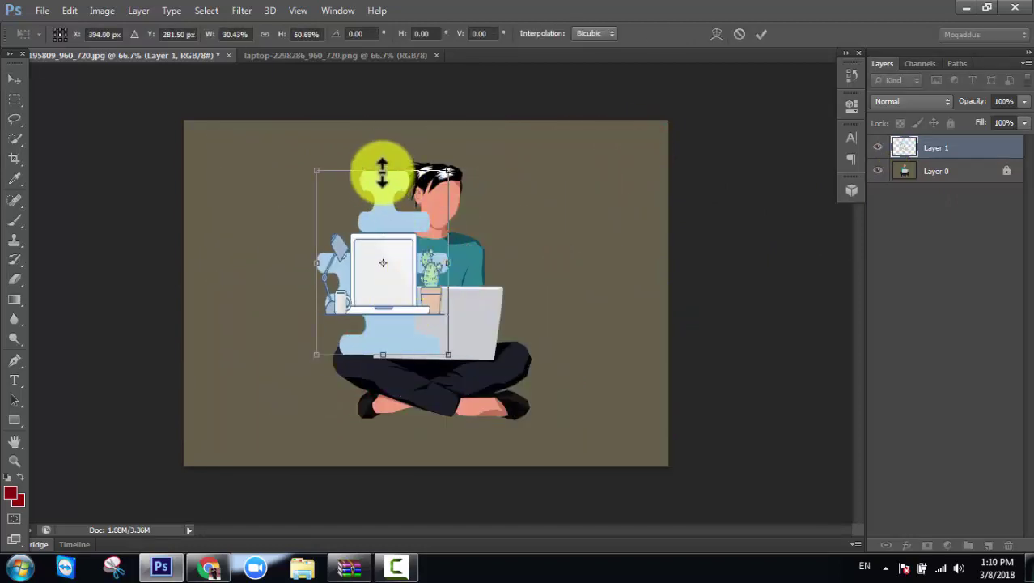
{"action": "left_click_drag", "start_coordinate": [382, 171], "coordinate": [382, 244]}
{"action": "left_click_drag", "start_coordinate": [397, 301], "coordinate": [585, 230]}
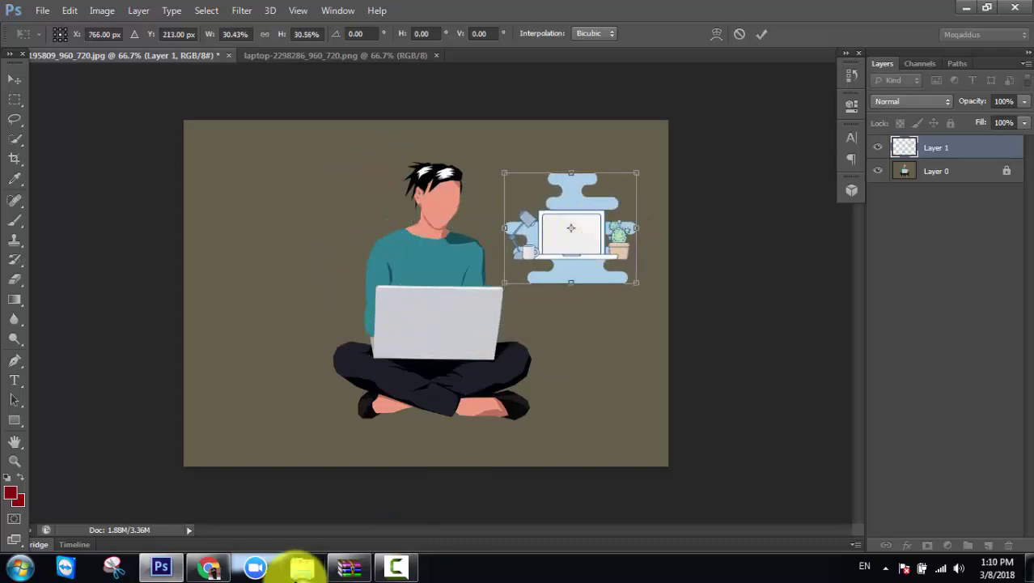
{"action": "left_click", "coordinate": [397, 566]}
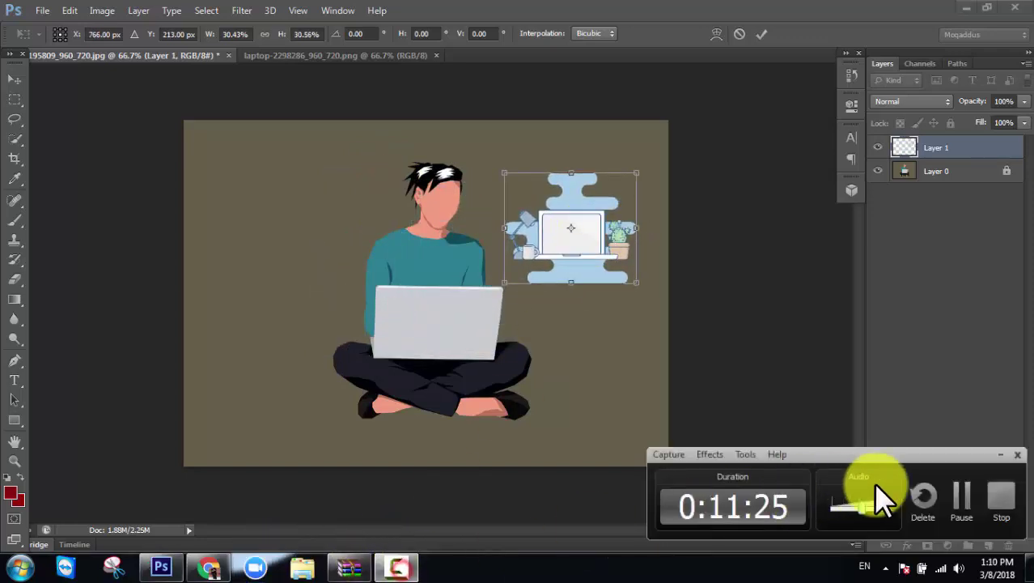
{"action": "left_click", "coordinate": [943, 479]}
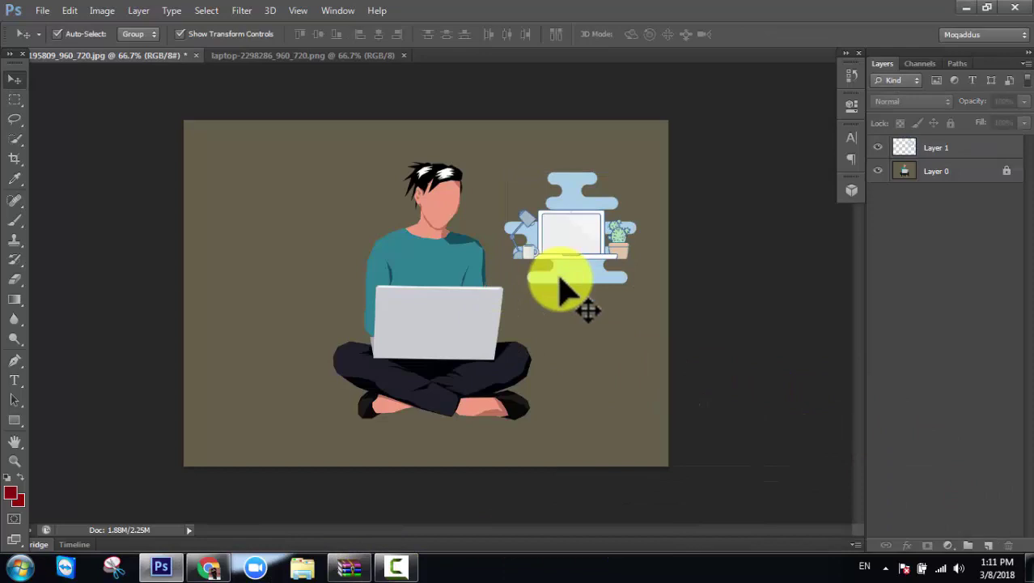
Step: Start a new document, then cancel the New dialog without creating a canvas
{"action": "left_click", "coordinate": [46, 15]}
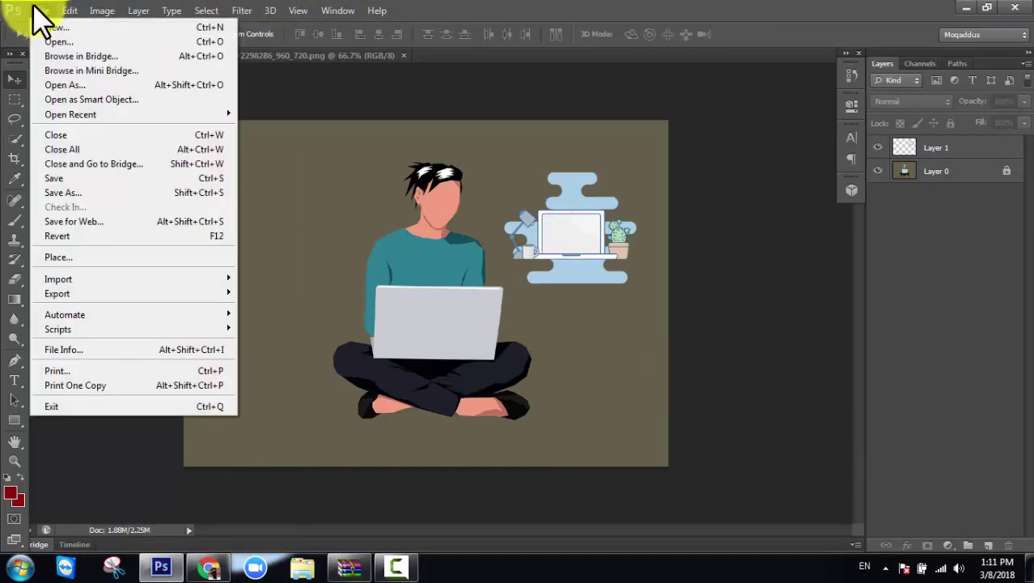
{"action": "left_click", "coordinate": [33, 25]}
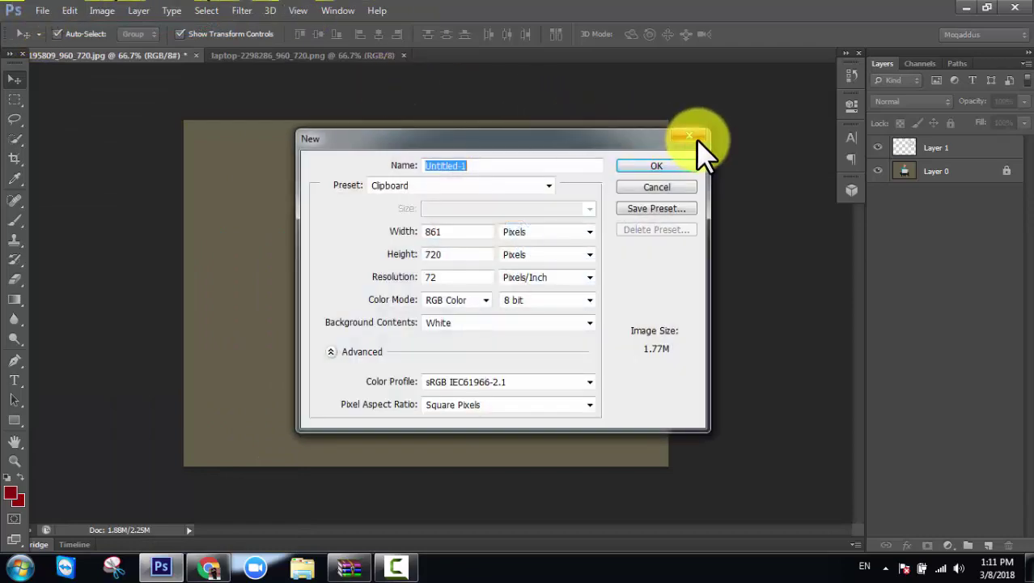
{"action": "left_click", "coordinate": [696, 138]}
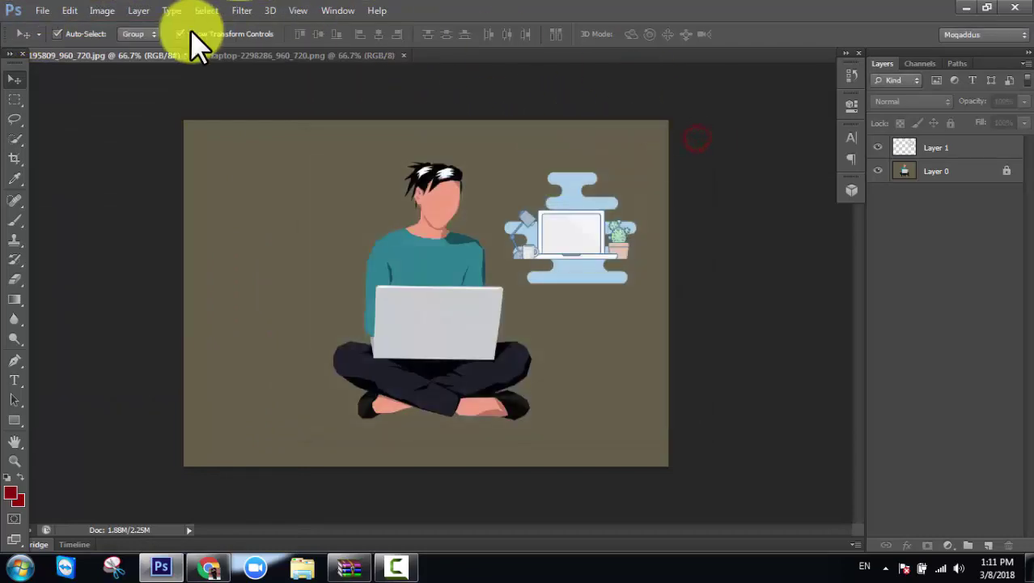
Step: Open clock-3179167 and contact-2860030 from the Background Images folder
{"action": "left_click", "coordinate": [46, 11]}
{"action": "left_click", "coordinate": [54, 40]}
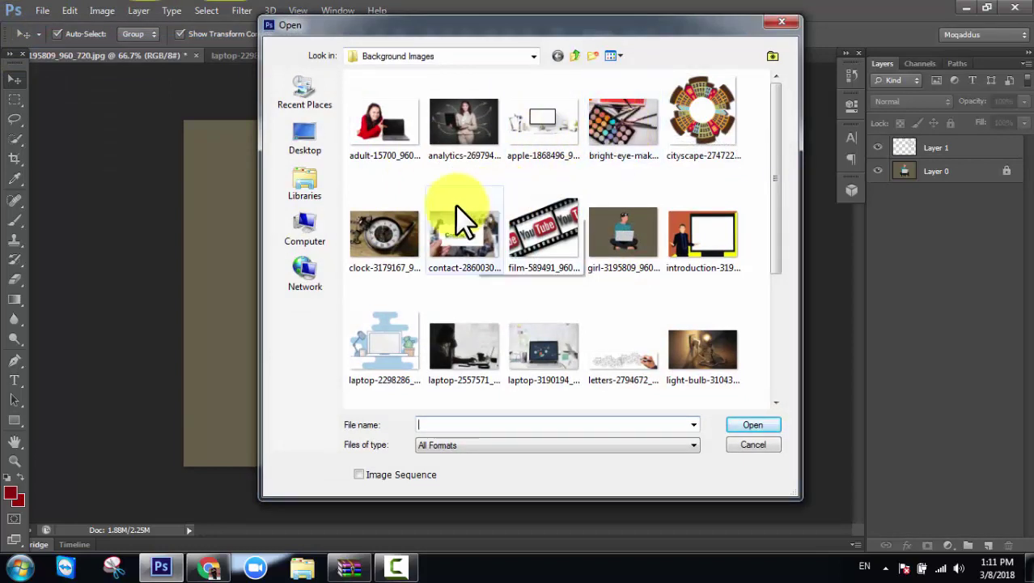
{"action": "left_click", "coordinate": [394, 231]}
{"action": "left_click", "coordinate": [470, 234]}
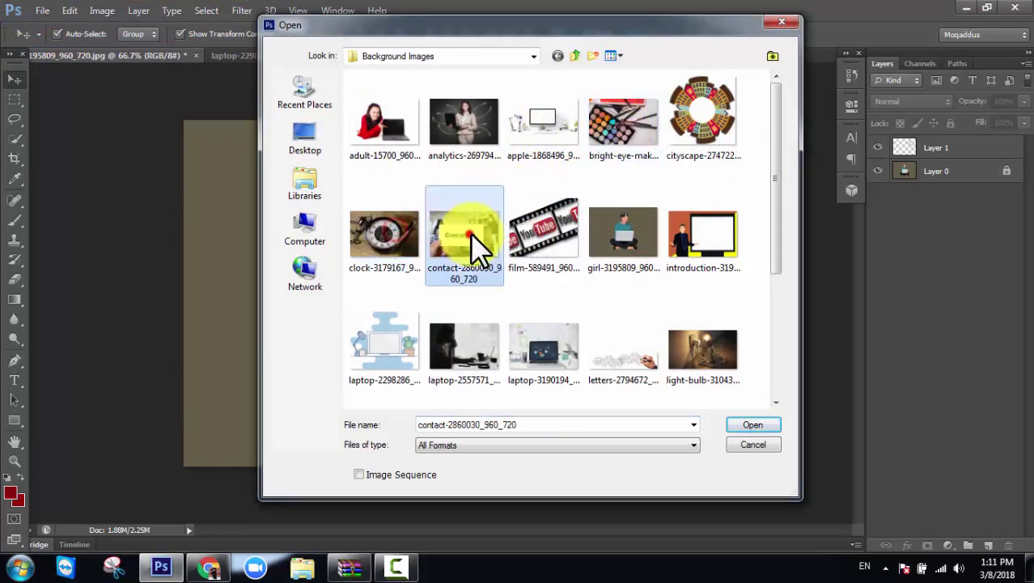
{"action": "left_click", "coordinate": [413, 220], "text": "ctrl"}
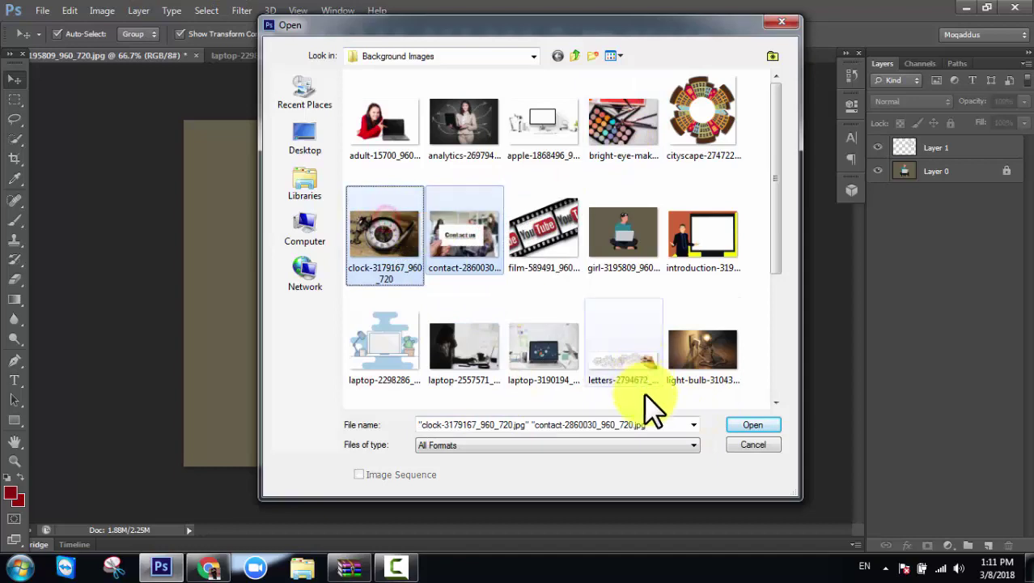
{"action": "left_click", "coordinate": [748, 421]}
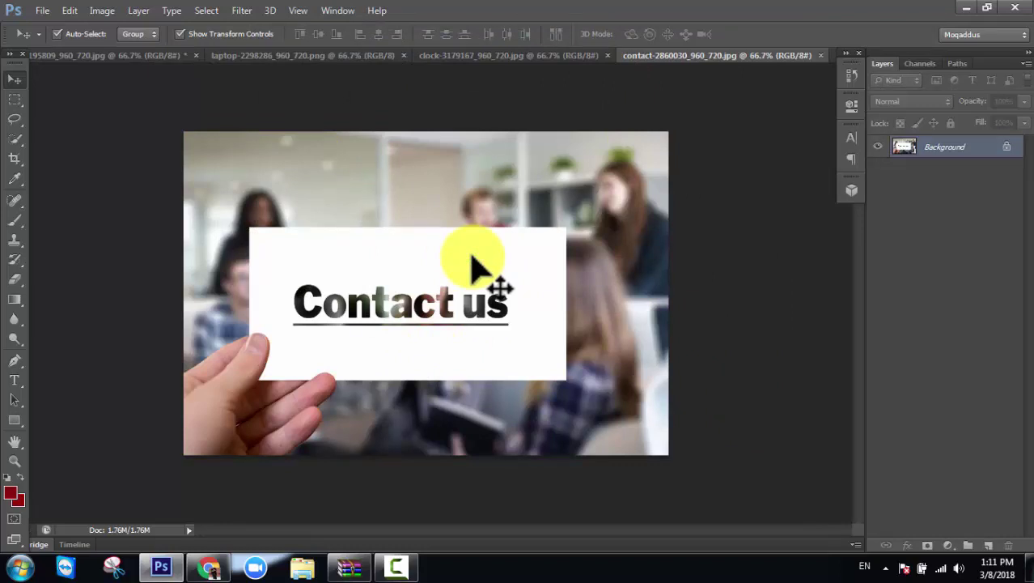
Step: Copy the whole Contact us photo and paste it into girl-3195809 as Layer 2
{"action": "key", "text": "ctrl+a"}
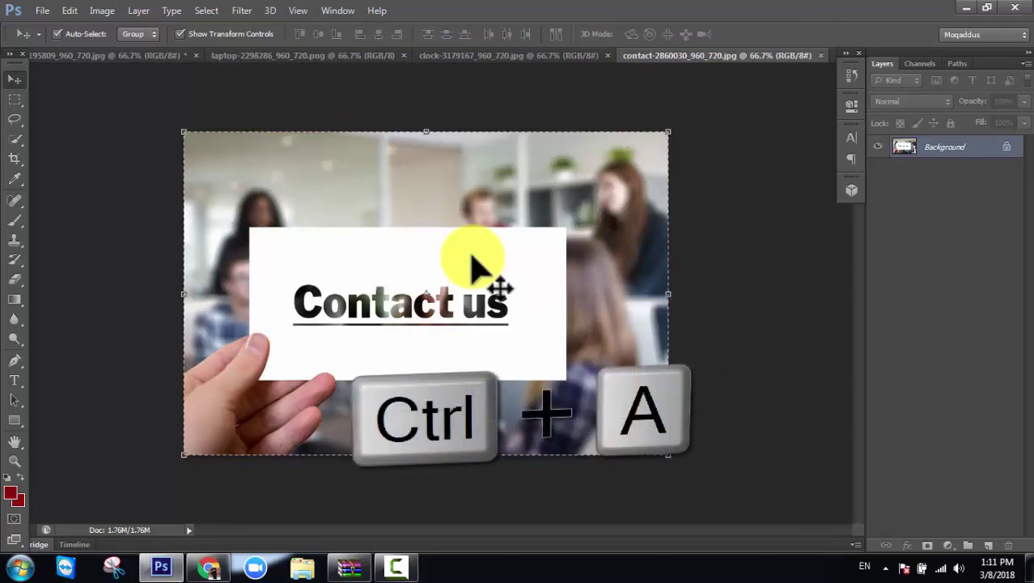
{"action": "key", "text": "ctrl+c"}
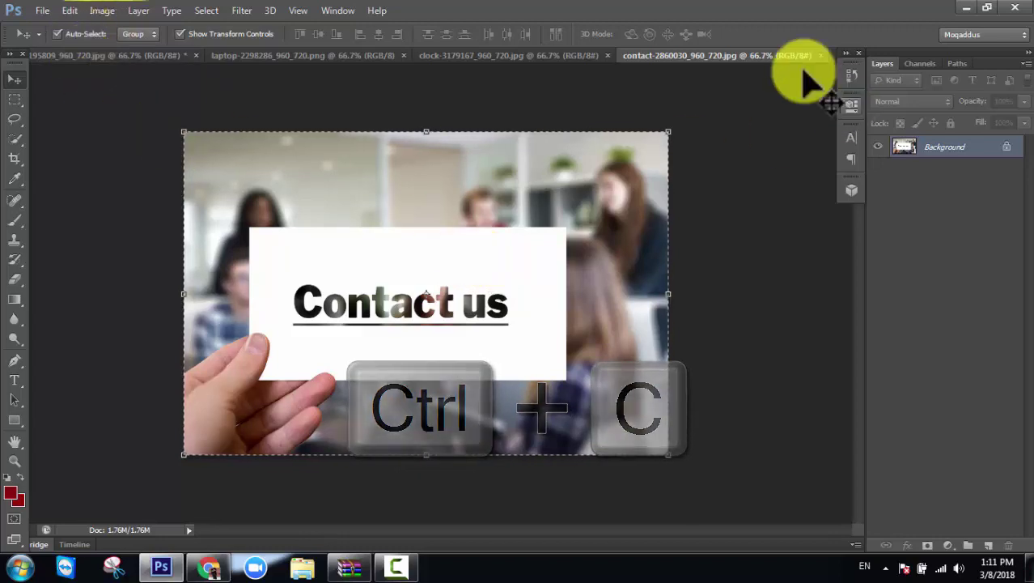
{"action": "left_click", "coordinate": [130, 55]}
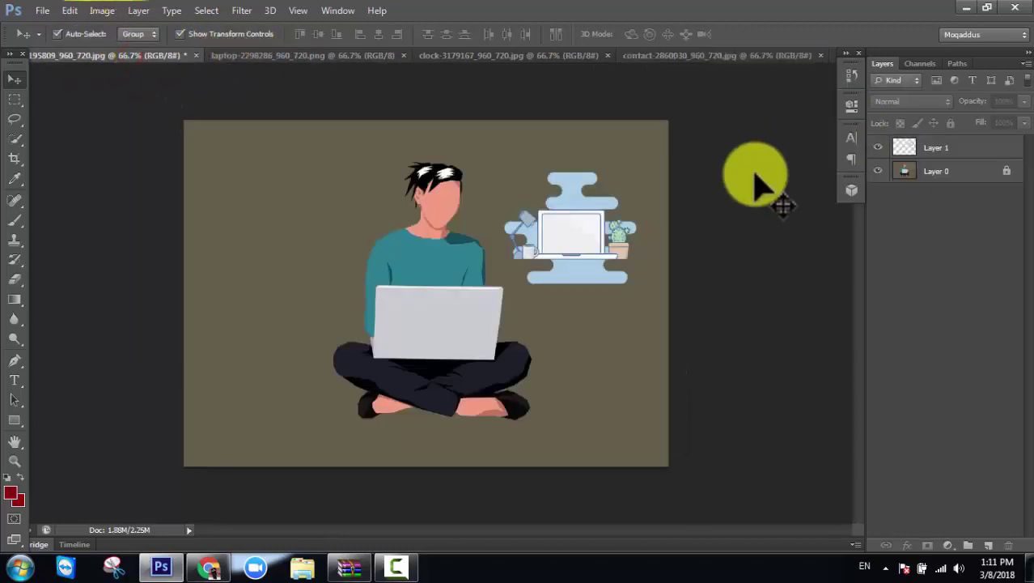
{"action": "key", "text": "ctrl+v"}
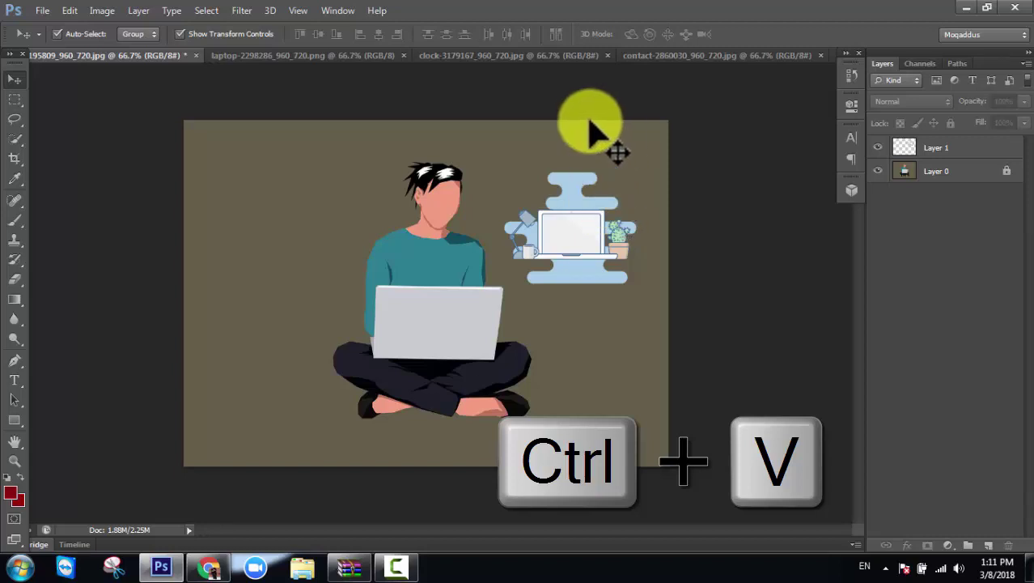
Step: Scale the Contact us photo to about 15.5% over the laptop screen and commit
{"action": "key", "text": "ctrl+v"}
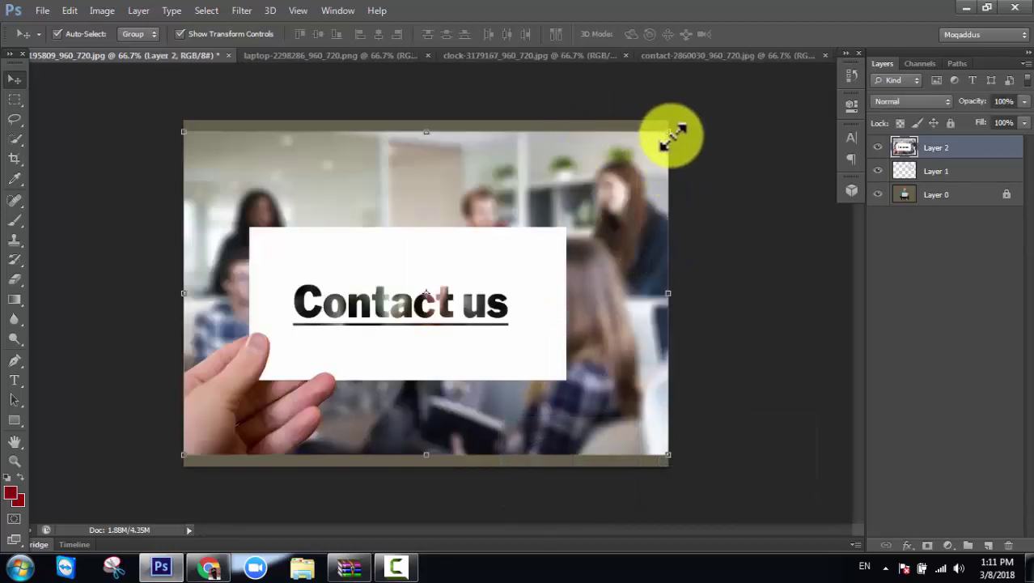
{"action": "mouse_move", "coordinate": [674, 132]}
{"action": "left_mouse_down"}
{"action": "mouse_move", "coordinate": [467, 300]}
{"action": "mouse_move", "coordinate": [309, 406]}
{"action": "mouse_move", "coordinate": [433, 326]}
{"action": "left_mouse_up"}
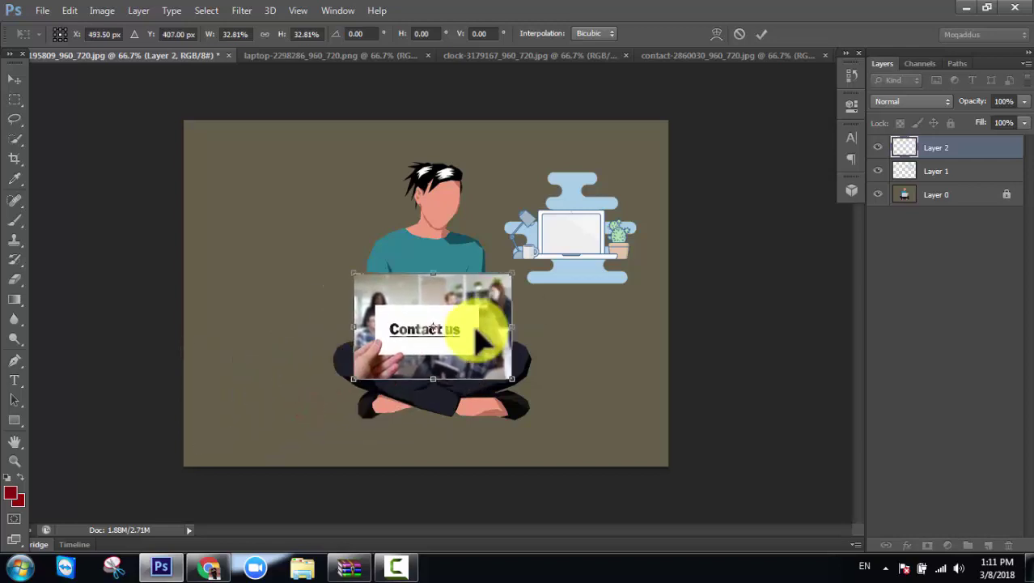
{"action": "left_click_drag", "start_coordinate": [512, 273], "coordinate": [427, 330]}
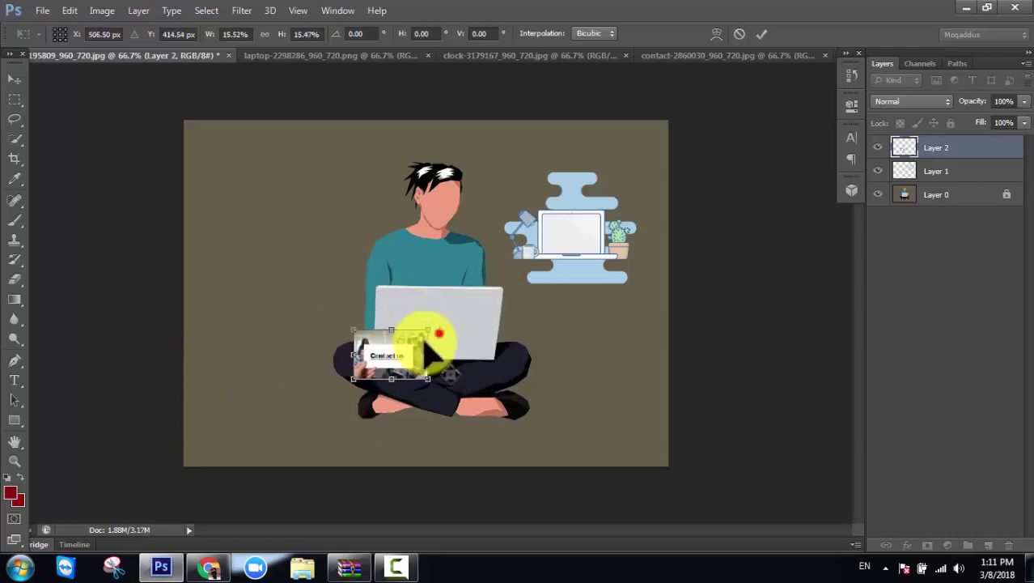
{"action": "mouse_move", "coordinate": [423, 338]}
{"action": "left_mouse_down"}
{"action": "mouse_move", "coordinate": [387, 363]}
{"action": "mouse_move", "coordinate": [457, 316]}
{"action": "left_mouse_up"}
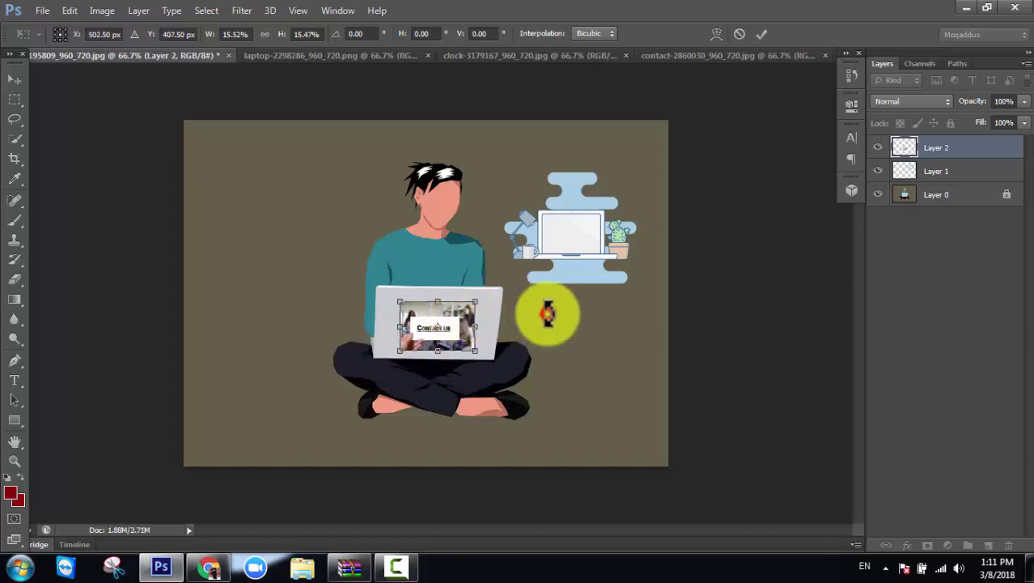
{"action": "left_click", "coordinate": [762, 34]}
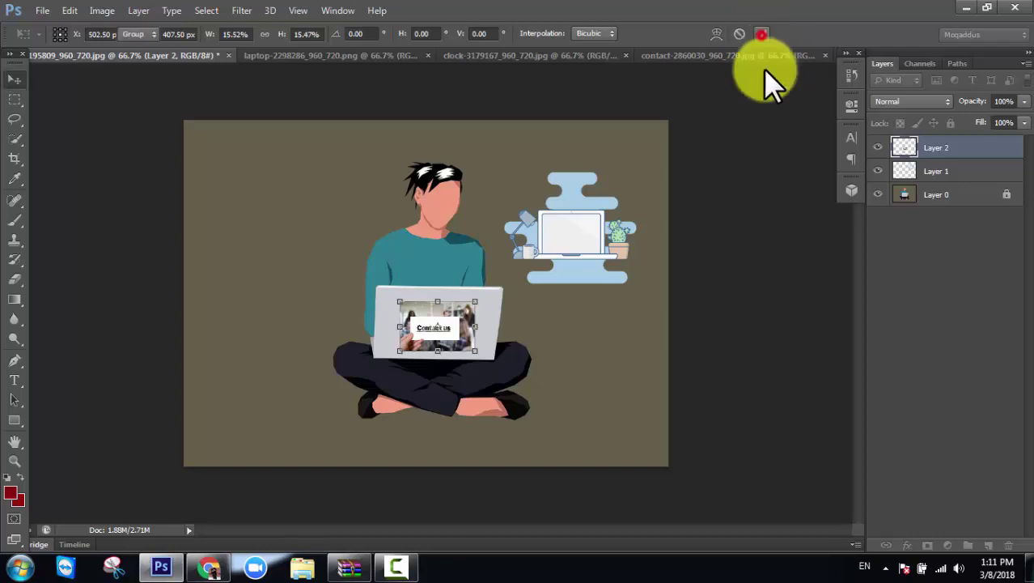
Step: Select the entire pocket-watch photo and copy it
{"action": "left_click", "coordinate": [567, 55]}
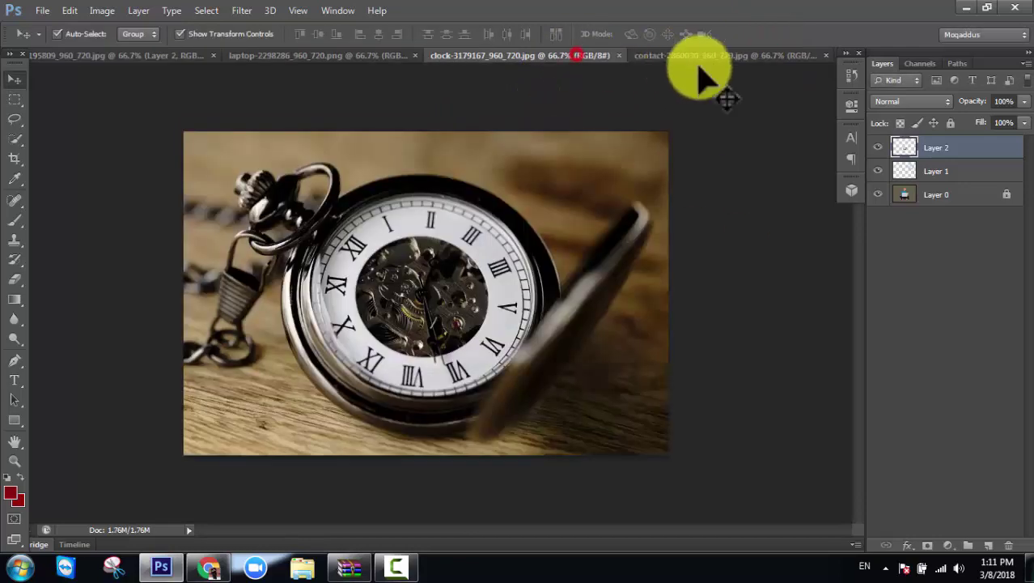
{"action": "key", "text": "ctrl+a"}
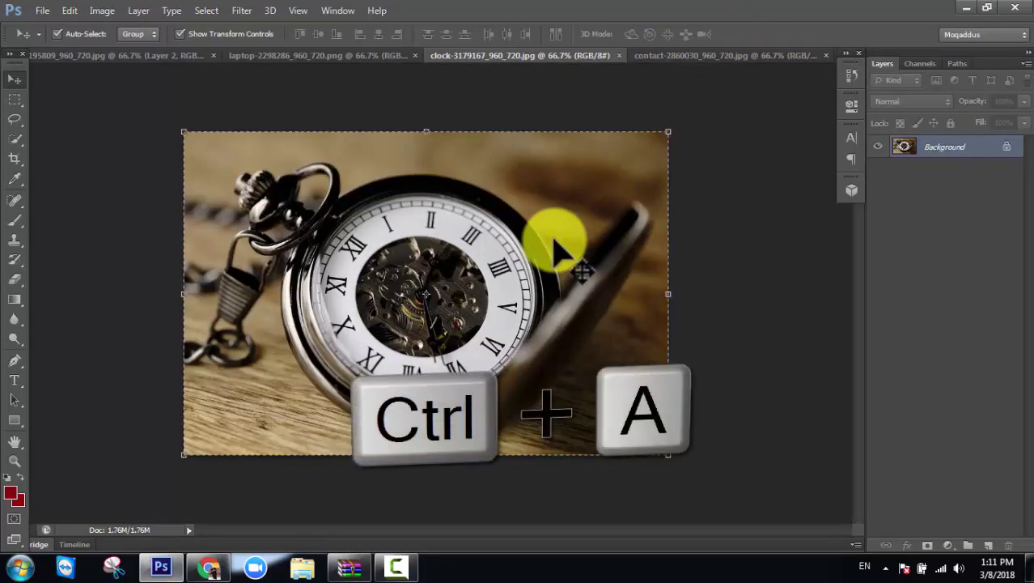
{"action": "key", "text": "ctrl+c"}
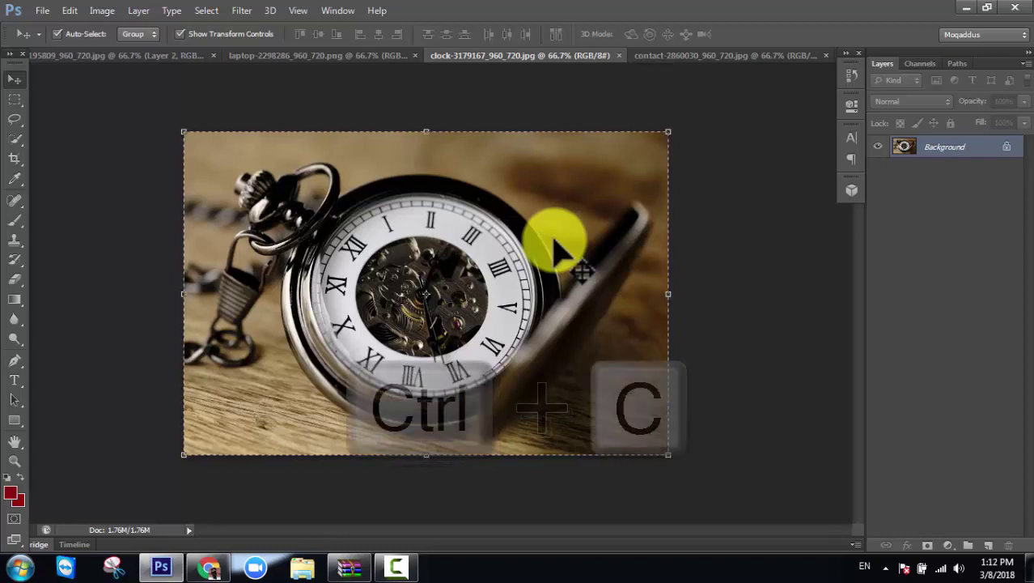
Step: Paste the watch into the illustration as a new layer, shrunk to about half size at upper left
{"action": "left_click", "coordinate": [121, 55]}
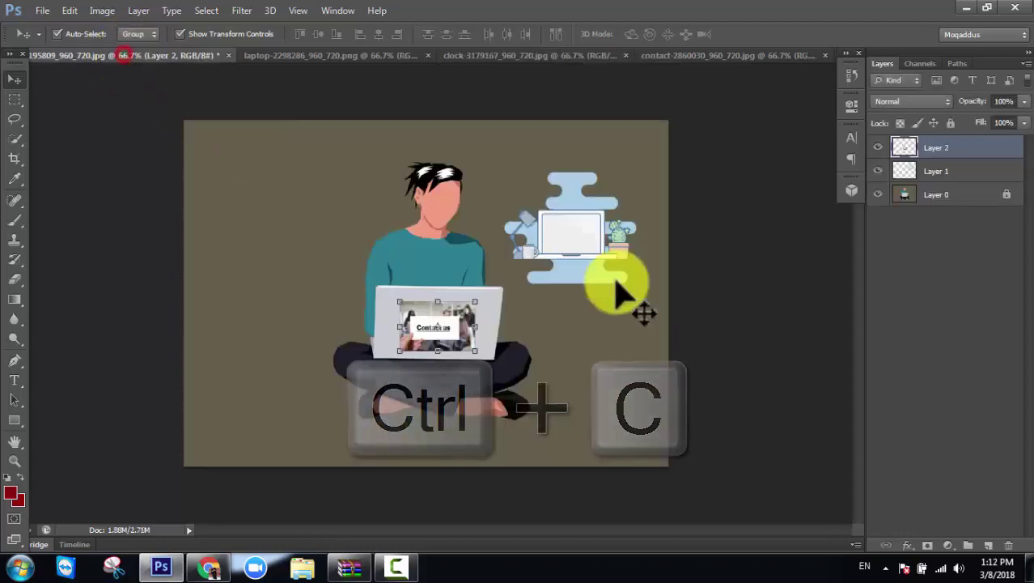
{"action": "key", "text": "ctrl+v"}
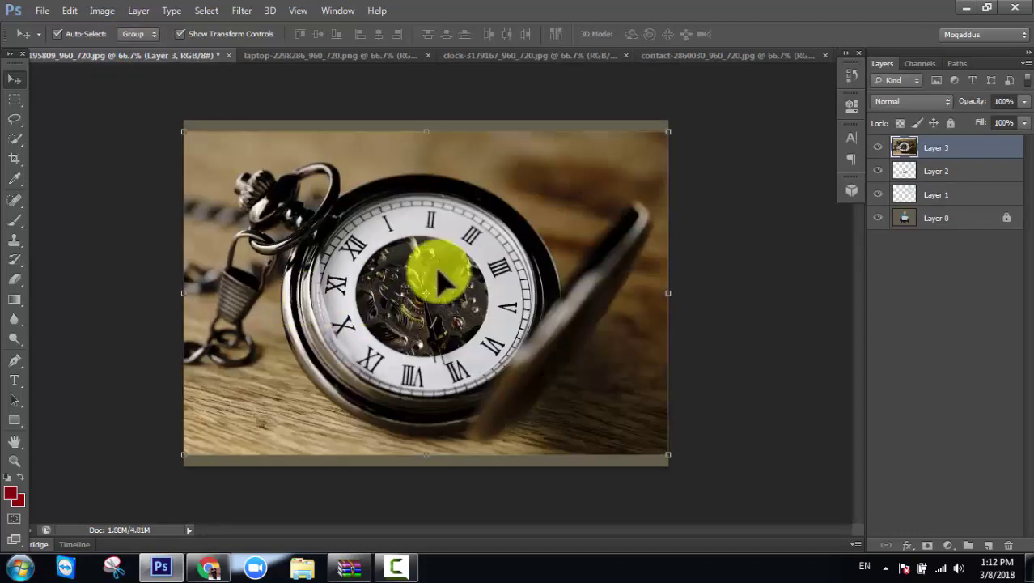
{"action": "left_click_drag", "start_coordinate": [666, 131], "coordinate": [422, 283]}
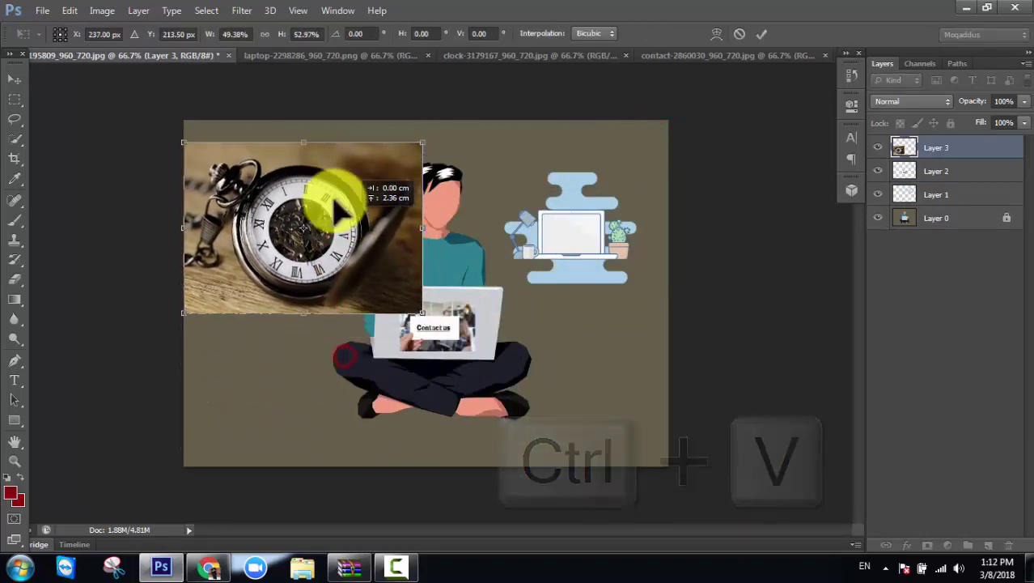
{"action": "mouse_move", "coordinate": [345, 366]}
{"action": "left_mouse_down"}
{"action": "mouse_move", "coordinate": [397, 202]}
{"action": "mouse_move", "coordinate": [365, 211]}
{"action": "left_mouse_up"}
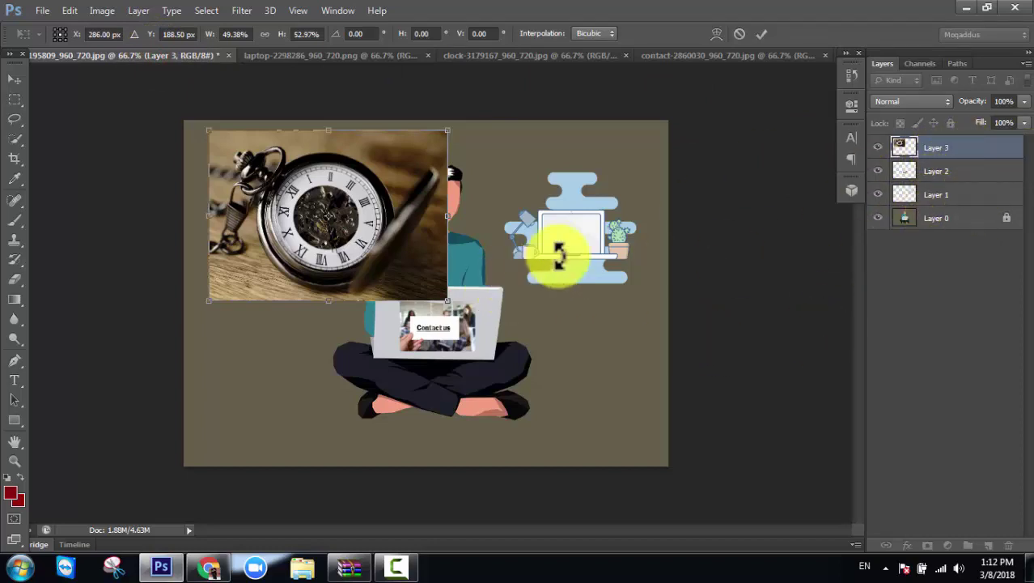
Step: Commit the clock transform, then enlarge the laptop illustration and nudge it up-right
{"action": "left_click", "coordinate": [761, 32]}
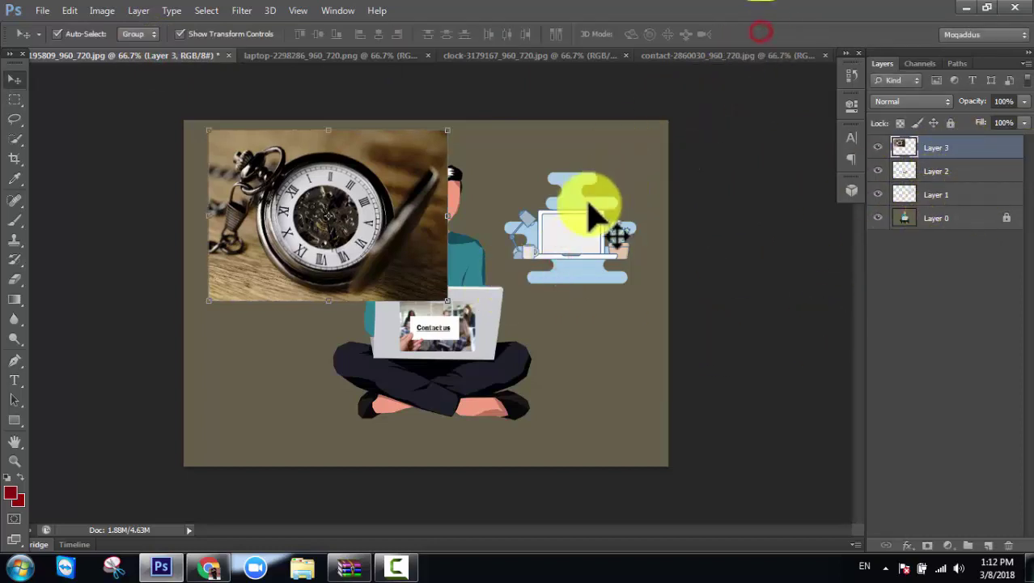
{"action": "left_click", "coordinate": [590, 204]}
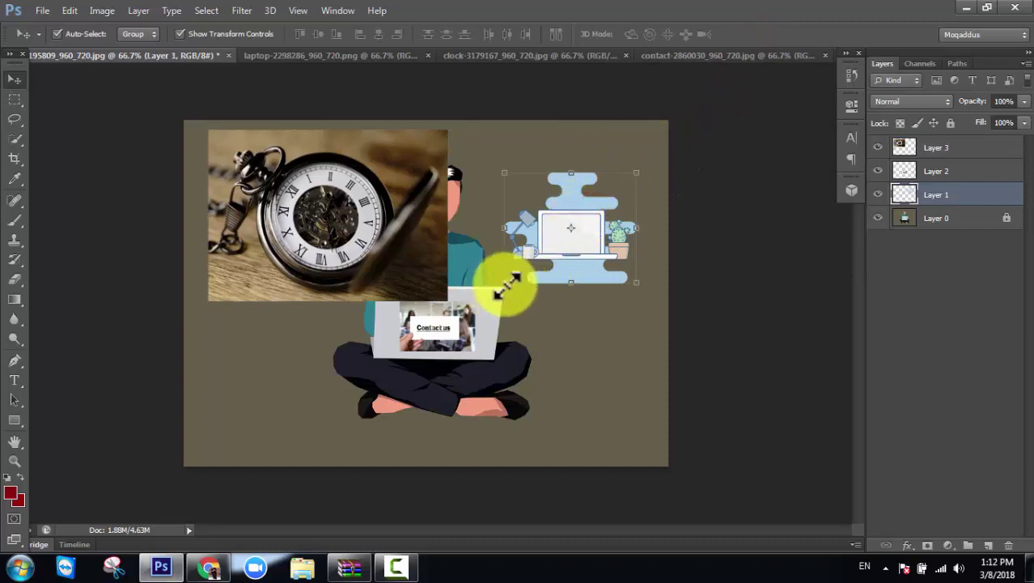
{"action": "left_click_drag", "start_coordinate": [505, 282], "coordinate": [416, 357]}
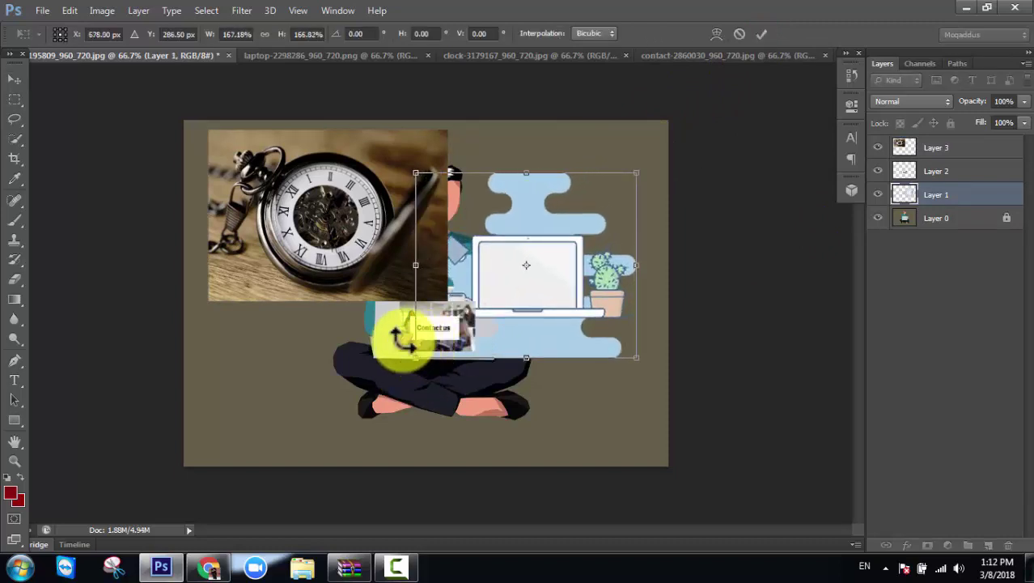
{"action": "left_click", "coordinate": [759, 34]}
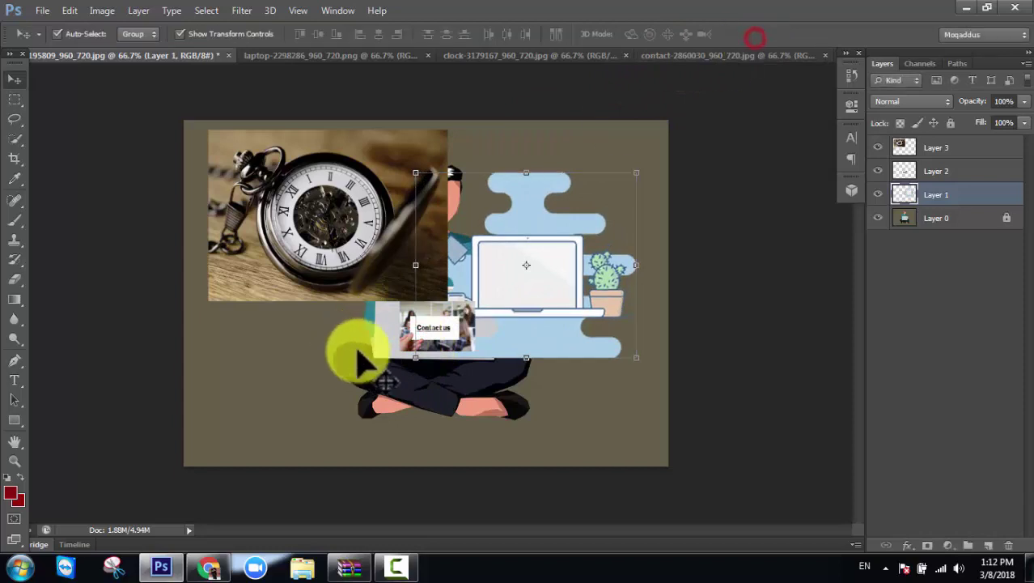
{"action": "key", "text": "ctrl+t"}
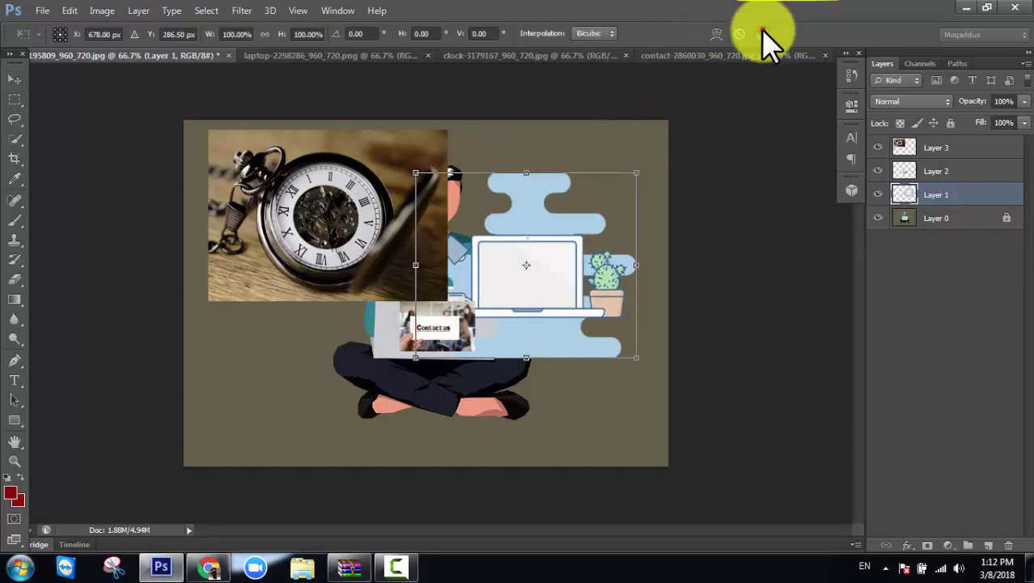
{"action": "left_click", "coordinate": [761, 33]}
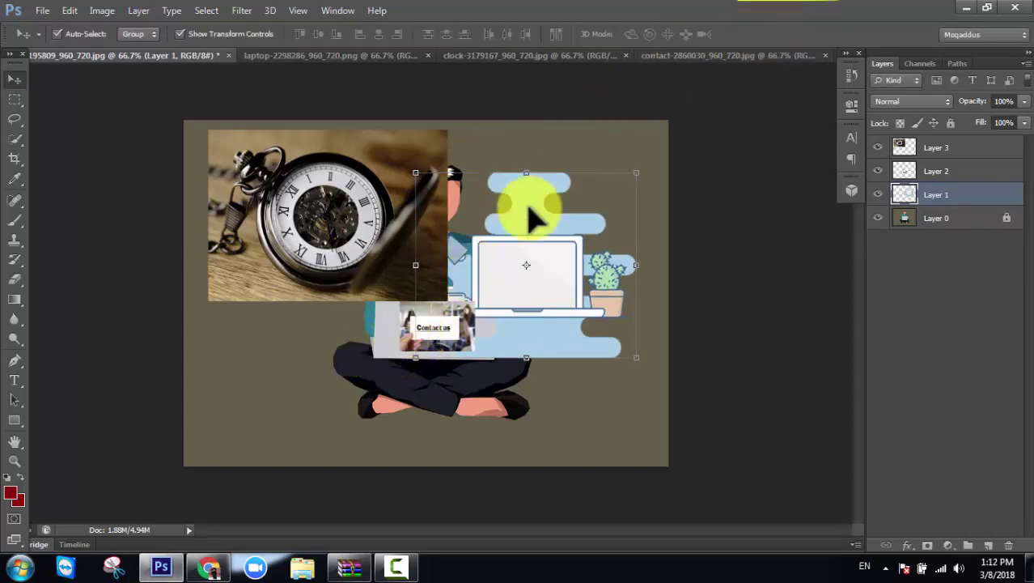
{"action": "left_click_drag", "start_coordinate": [526, 223], "coordinate": [548, 201]}
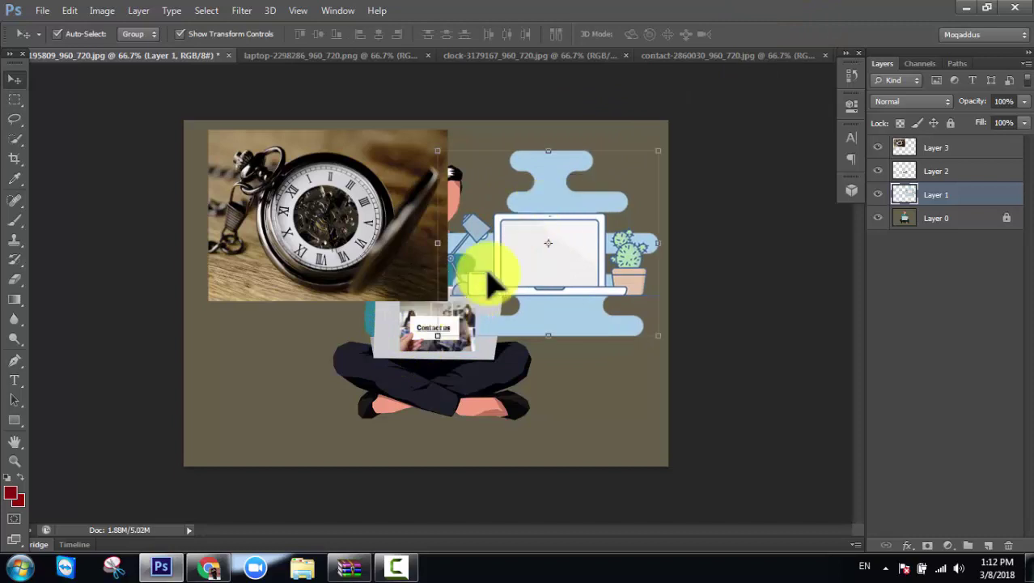
Step: Enlarge the Contact us photo and move it down and left
{"action": "left_click", "coordinate": [411, 336]}
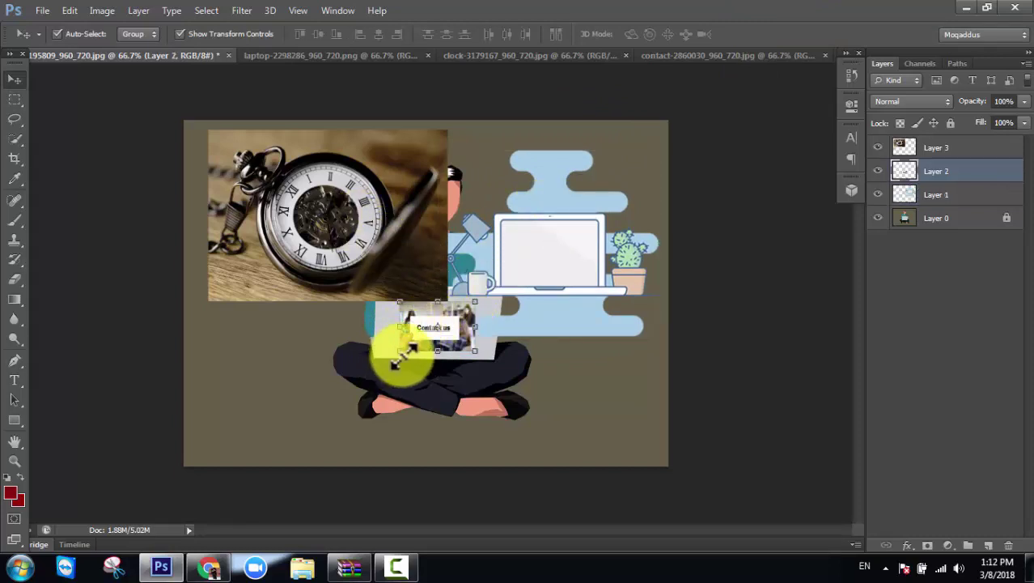
{"action": "left_click_drag", "start_coordinate": [399, 353], "coordinate": [229, 441]}
{"action": "mouse_move", "coordinate": [393, 381]}
{"action": "left_mouse_down"}
{"action": "mouse_move", "coordinate": [374, 403]}
{"action": "mouse_move", "coordinate": [423, 322]}
{"action": "left_mouse_up"}
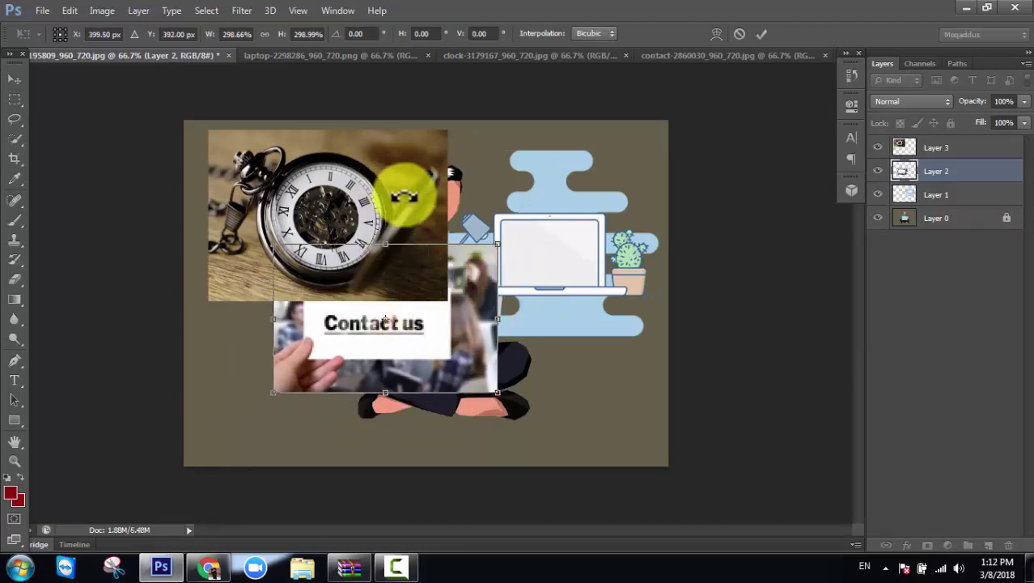
{"action": "left_click", "coordinate": [761, 34]}
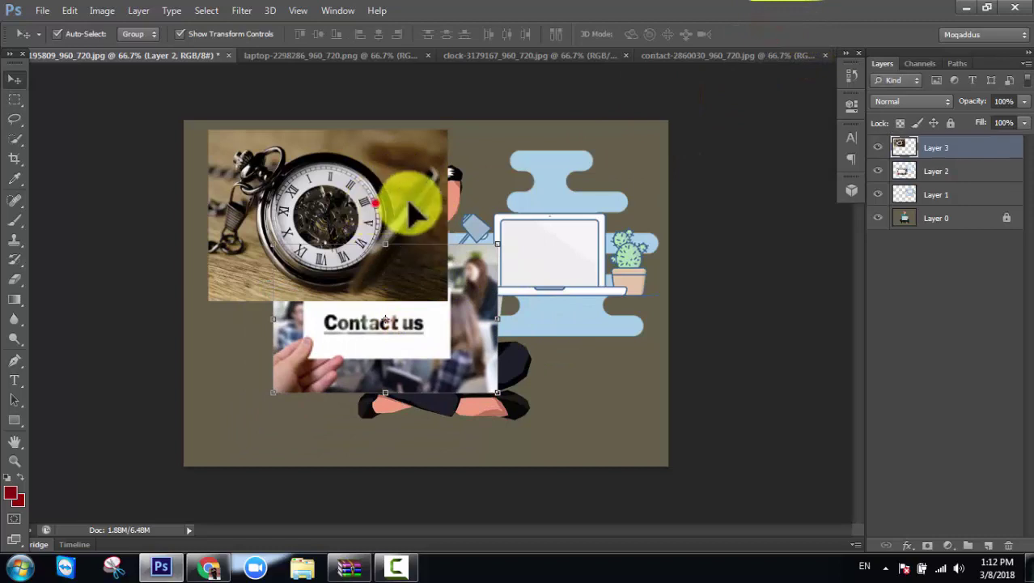
Step: Fine-tune the clock, laptop and Contact us positions into an overlapping collage
{"action": "mouse_move", "coordinate": [408, 203]}
{"action": "left_mouse_down"}
{"action": "mouse_move", "coordinate": [392, 217]}
{"action": "mouse_move", "coordinate": [436, 172]}
{"action": "left_mouse_up"}
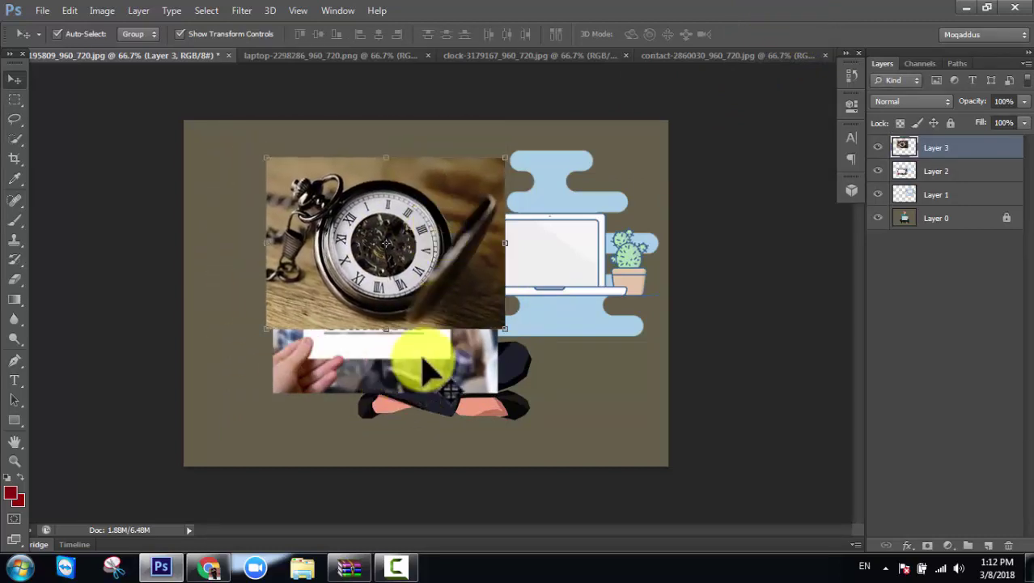
{"action": "left_click_drag", "start_coordinate": [427, 348], "coordinate": [494, 356]}
{"action": "left_click_drag", "start_coordinate": [542, 224], "coordinate": [558, 247]}
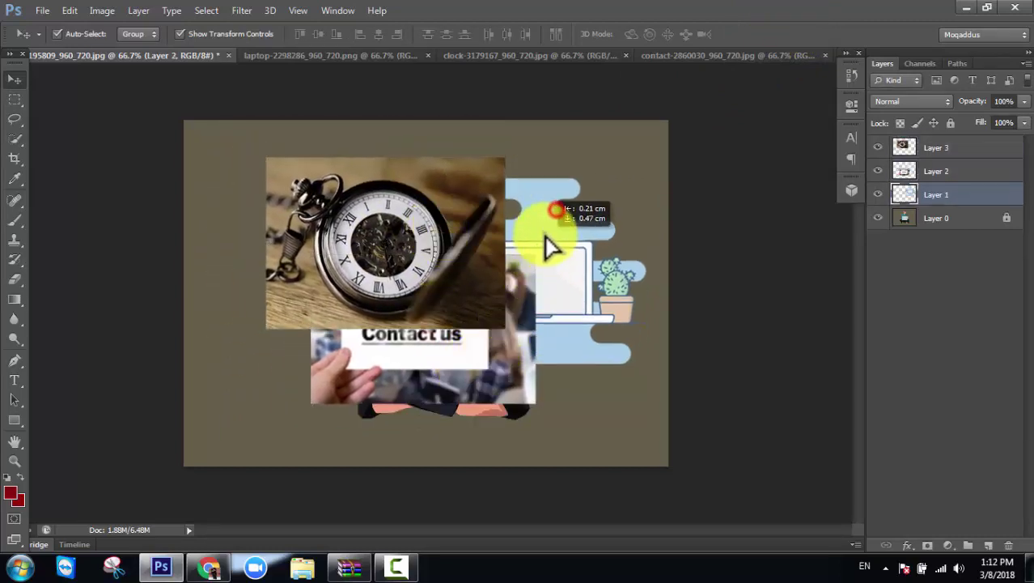
{"action": "left_click", "coordinate": [595, 416]}
{"action": "left_click_drag", "start_coordinate": [415, 275], "coordinate": [387, 262]}
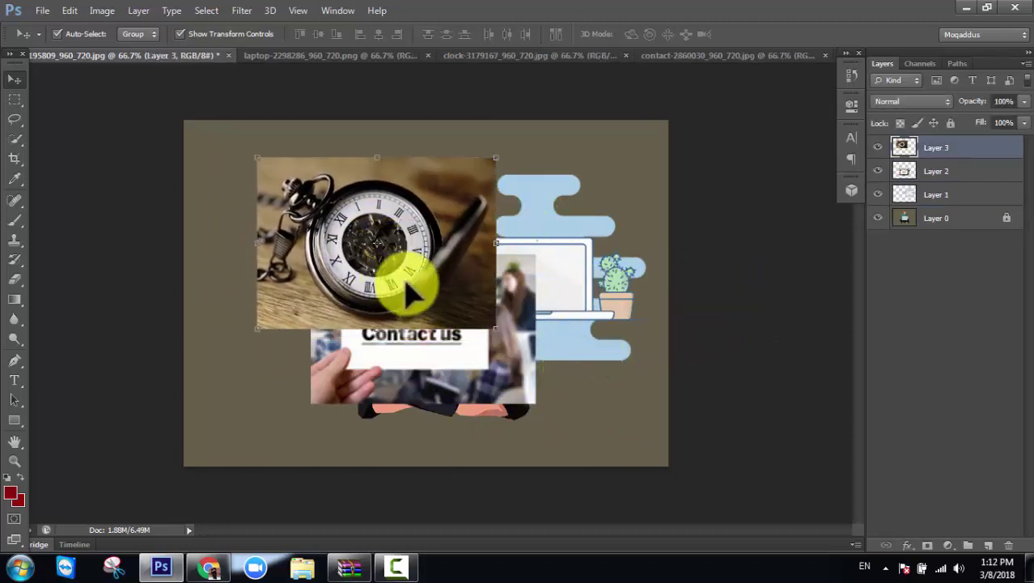
{"action": "mouse_move", "coordinate": [445, 369]}
{"action": "left_mouse_down"}
{"action": "mouse_move", "coordinate": [440, 394]}
{"action": "mouse_move", "coordinate": [461, 393]}
{"action": "left_mouse_up"}
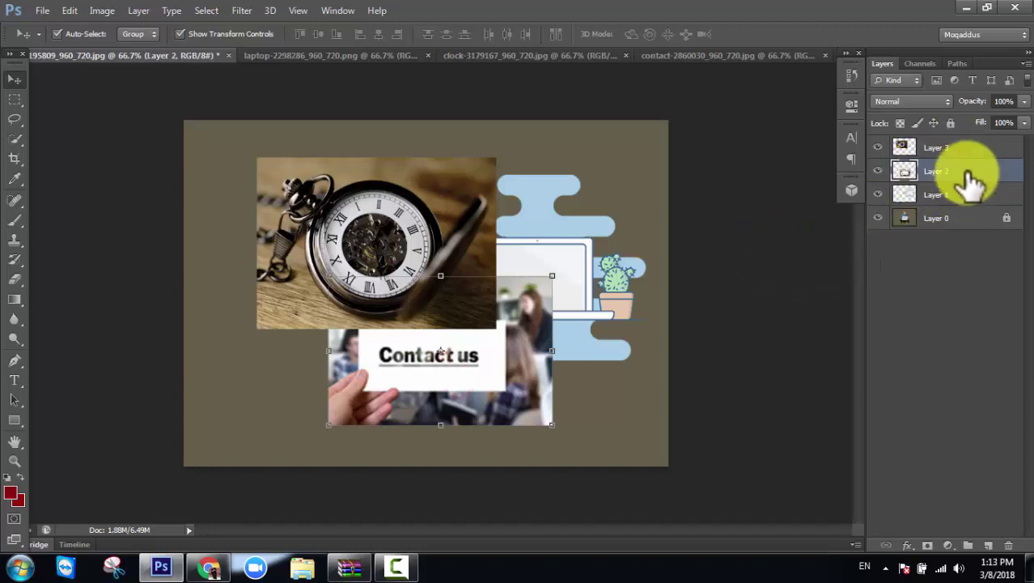
Step: Raise the Contact us layer above the clock, then adjust the contact, clock and laptop positions
{"action": "left_click_drag", "start_coordinate": [979, 177], "coordinate": [981, 148]}
{"action": "left_click", "coordinate": [445, 341]}
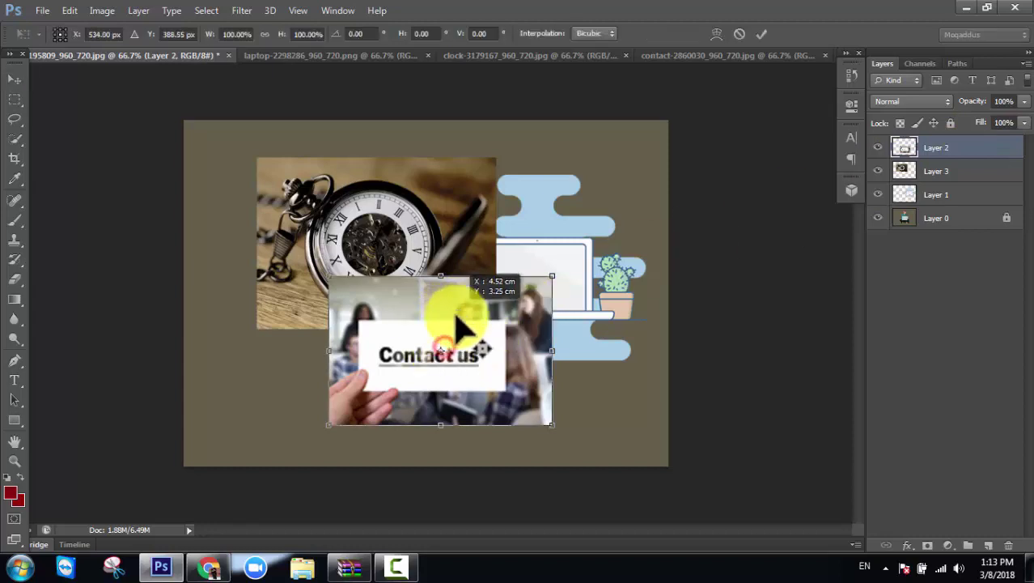
{"action": "left_click_drag", "start_coordinate": [457, 319], "coordinate": [458, 296]}
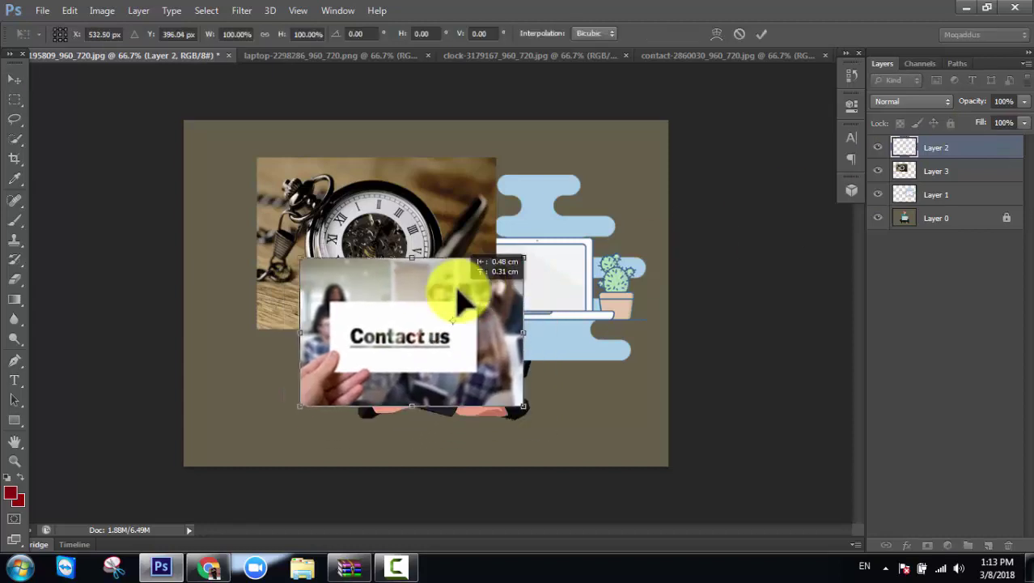
{"action": "left_click", "coordinate": [761, 34]}
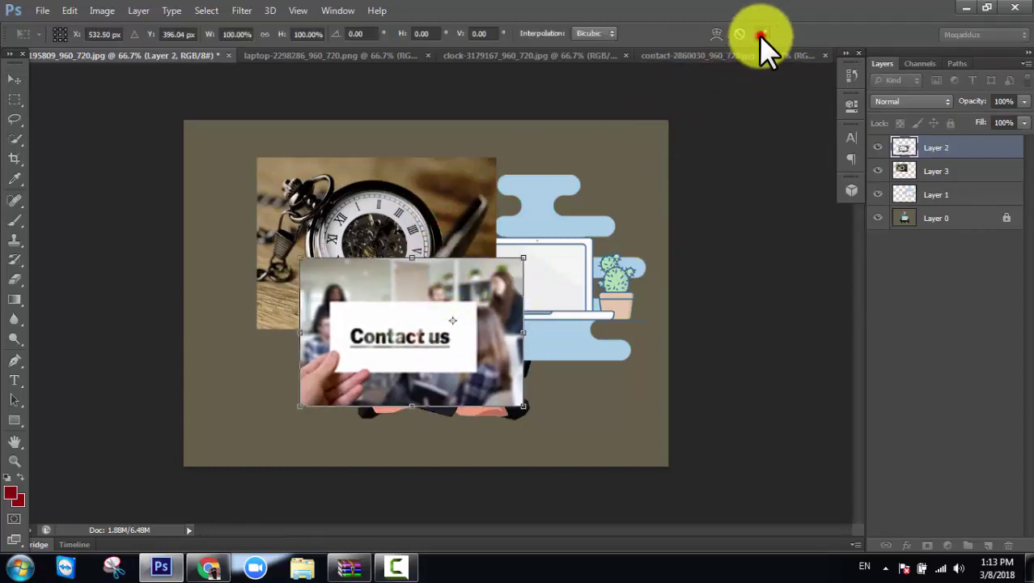
{"action": "left_click_drag", "start_coordinate": [474, 194], "coordinate": [447, 194]}
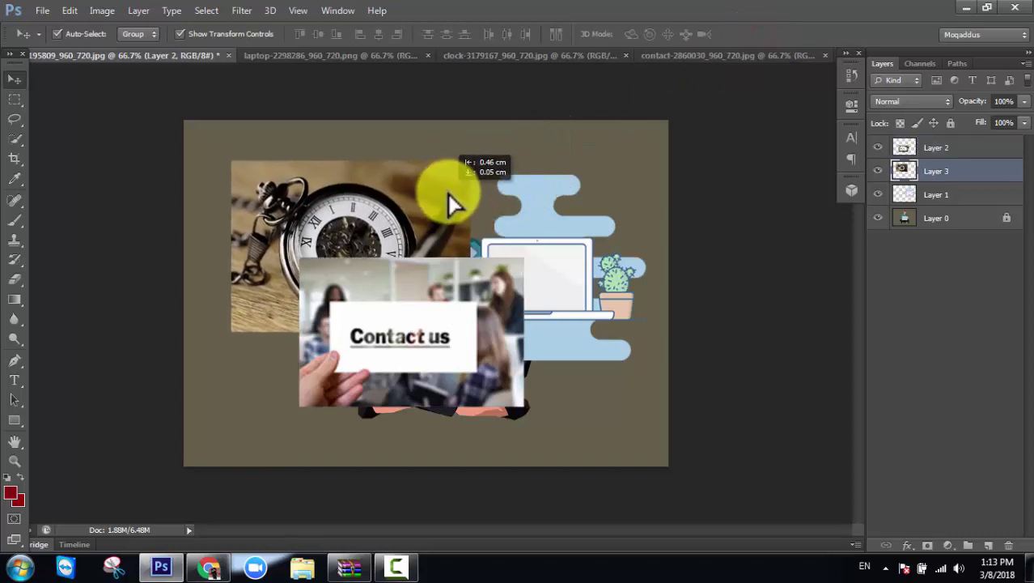
{"action": "left_click_drag", "start_coordinate": [561, 227], "coordinate": [556, 229]}
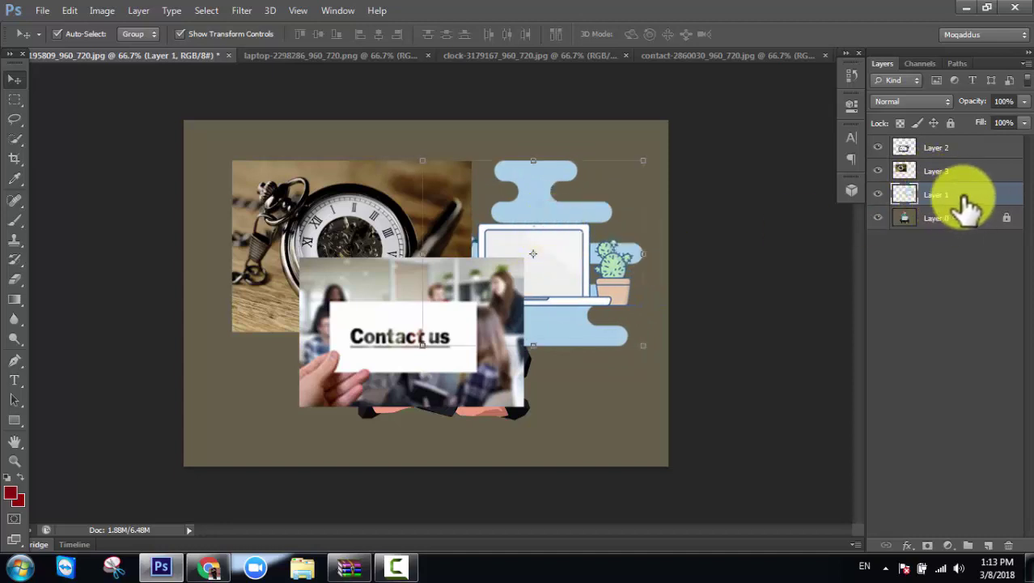
Step: Bring the laptop illustration to the front and enlarge it to about 135%
{"action": "mouse_move", "coordinate": [963, 186]}
{"action": "left_mouse_down"}
{"action": "mouse_move", "coordinate": [982, 179]}
{"action": "mouse_move", "coordinate": [980, 147]}
{"action": "left_mouse_up"}
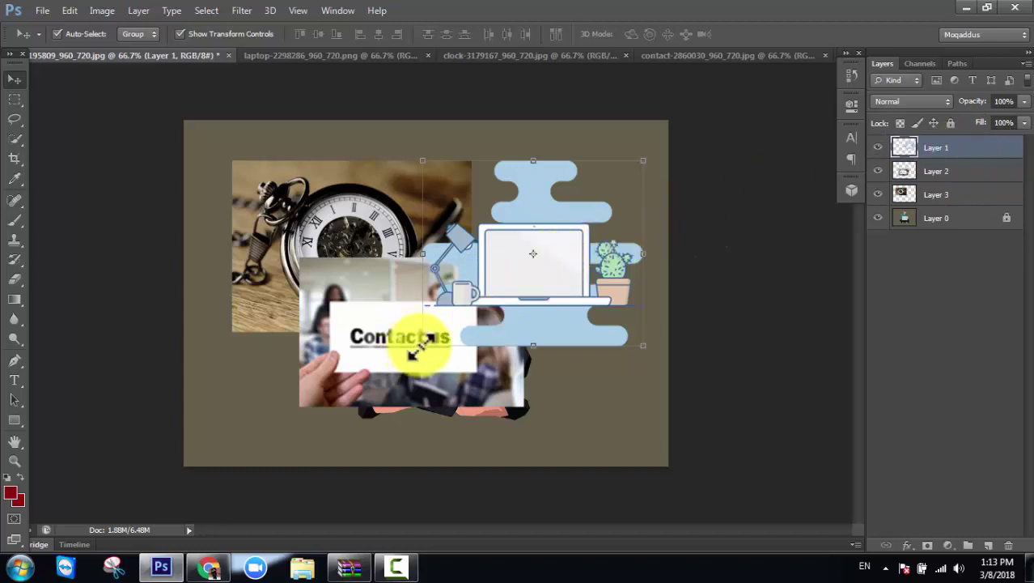
{"action": "left_click_drag", "start_coordinate": [419, 344], "coordinate": [393, 393]}
{"action": "mouse_move", "coordinate": [474, 378]}
{"action": "left_mouse_down"}
{"action": "mouse_move", "coordinate": [476, 443]}
{"action": "mouse_move", "coordinate": [529, 401]}
{"action": "left_mouse_up"}
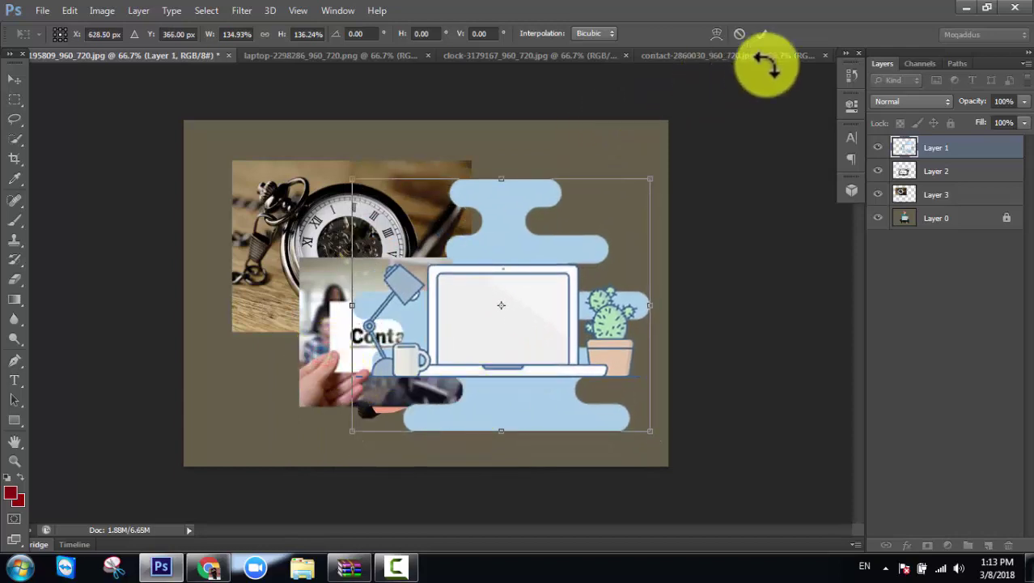
{"action": "left_click", "coordinate": [762, 34]}
Step: Nudge the three layers into place, raising the laptop and putting the clock above Contact us
{"action": "mouse_move", "coordinate": [330, 293]}
{"action": "left_mouse_down"}
{"action": "mouse_move", "coordinate": [267, 356]}
{"action": "mouse_move", "coordinate": [275, 335]}
{"action": "left_mouse_up"}
{"action": "left_click_drag", "start_coordinate": [342, 246], "coordinate": [349, 244]}
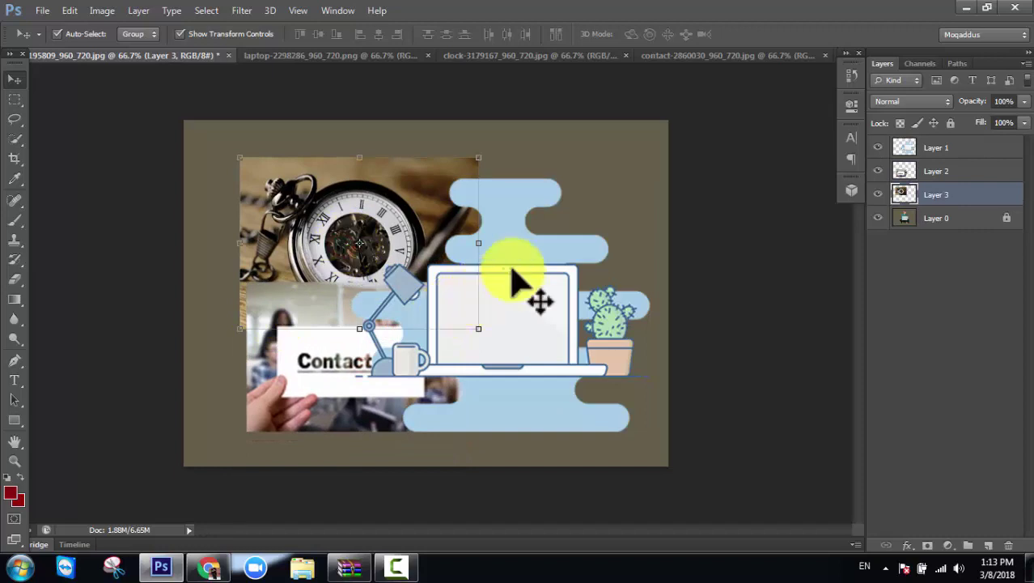
{"action": "left_click_drag", "start_coordinate": [515, 282], "coordinate": [509, 271]}
{"action": "left_click", "coordinate": [298, 337]}
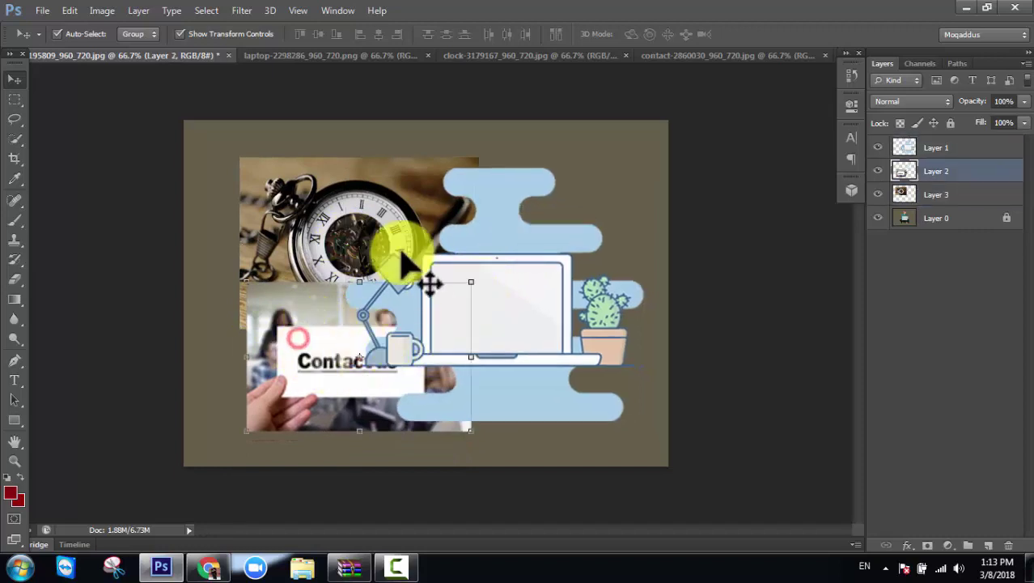
{"action": "left_click", "coordinate": [427, 231]}
{"action": "left_click", "coordinate": [496, 243]}
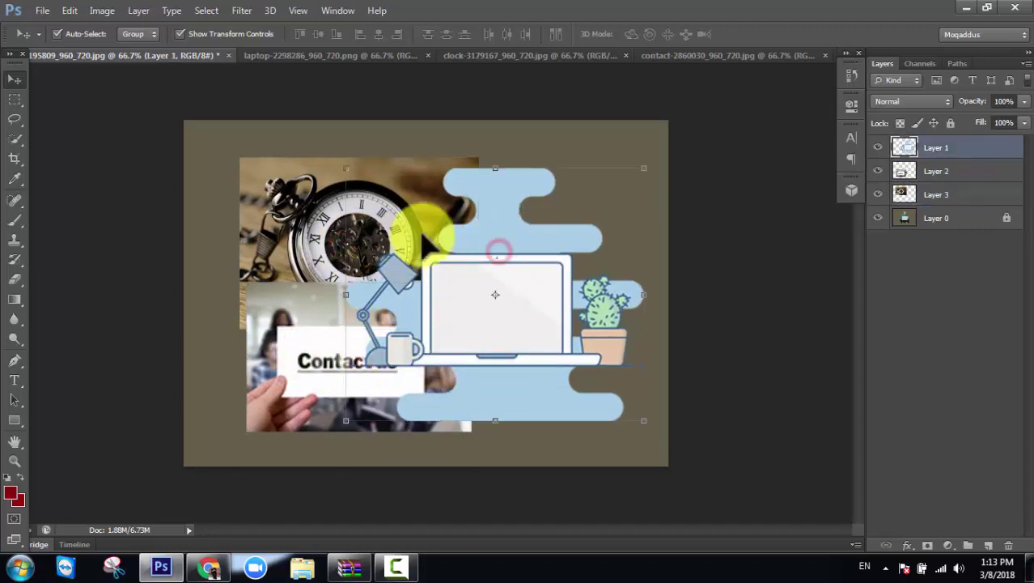
{"action": "left_click", "coordinate": [354, 238]}
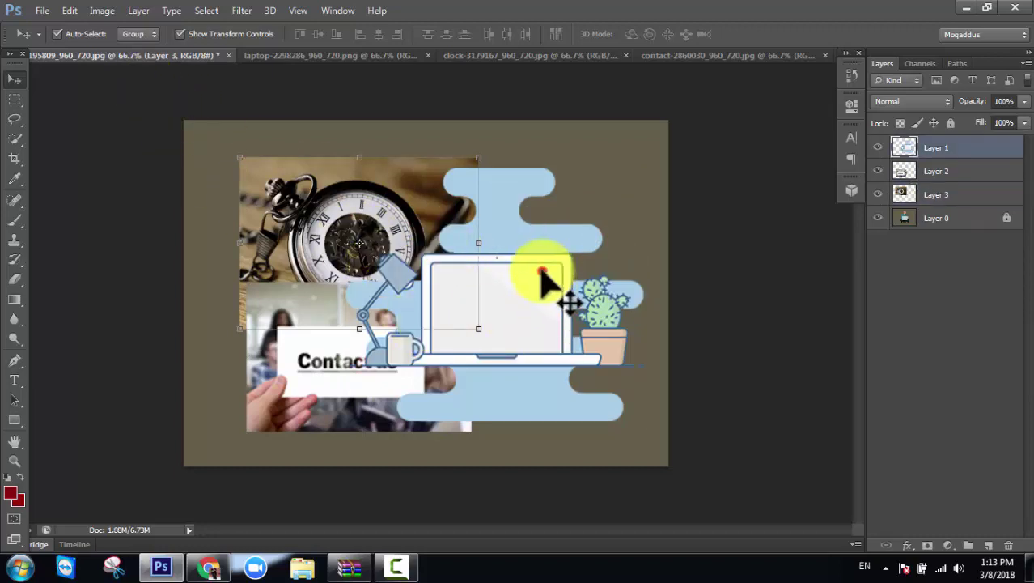
{"action": "left_click_drag", "start_coordinate": [549, 281], "coordinate": [543, 267]}
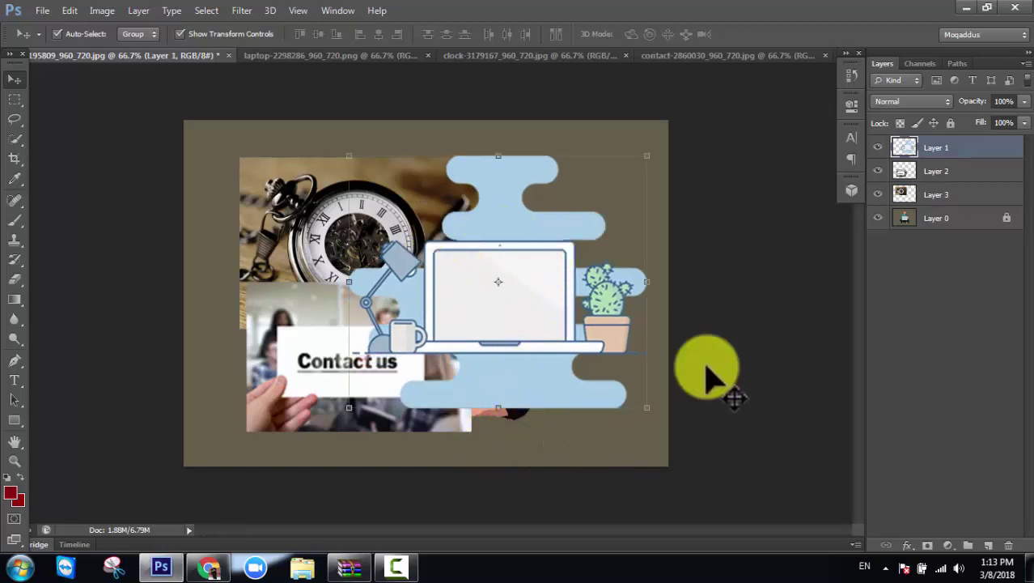
{"action": "left_click_drag", "start_coordinate": [939, 172], "coordinate": [959, 201]}
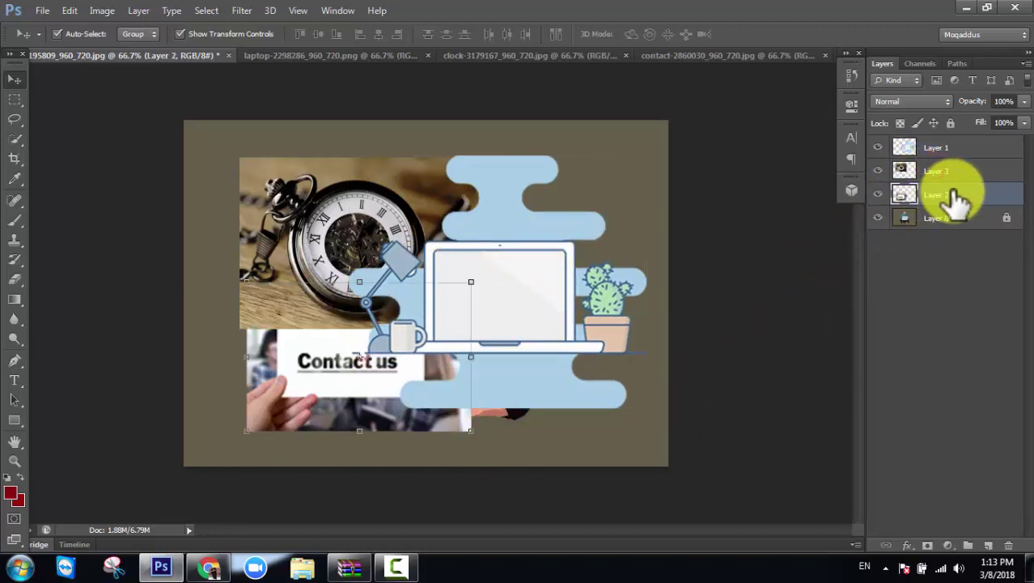
Step: Stretch the Contact us photo to 111% height, move it up-right behind the laptop, and shift the laptop left
{"action": "key", "text": "ctrl+t"}
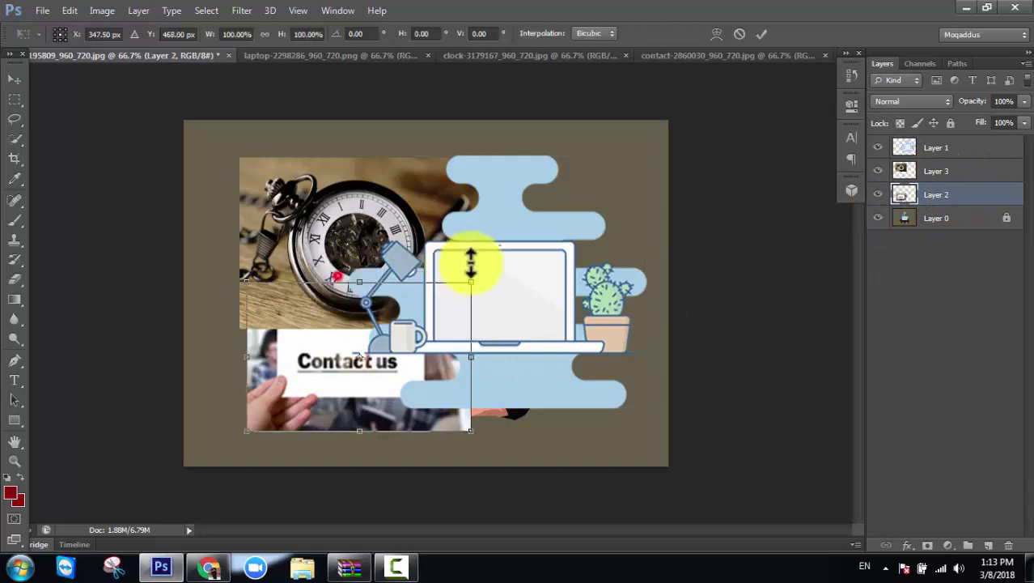
{"action": "left_click_drag", "start_coordinate": [468, 282], "coordinate": [468, 265]}
{"action": "left_click_drag", "start_coordinate": [328, 368], "coordinate": [468, 346]}
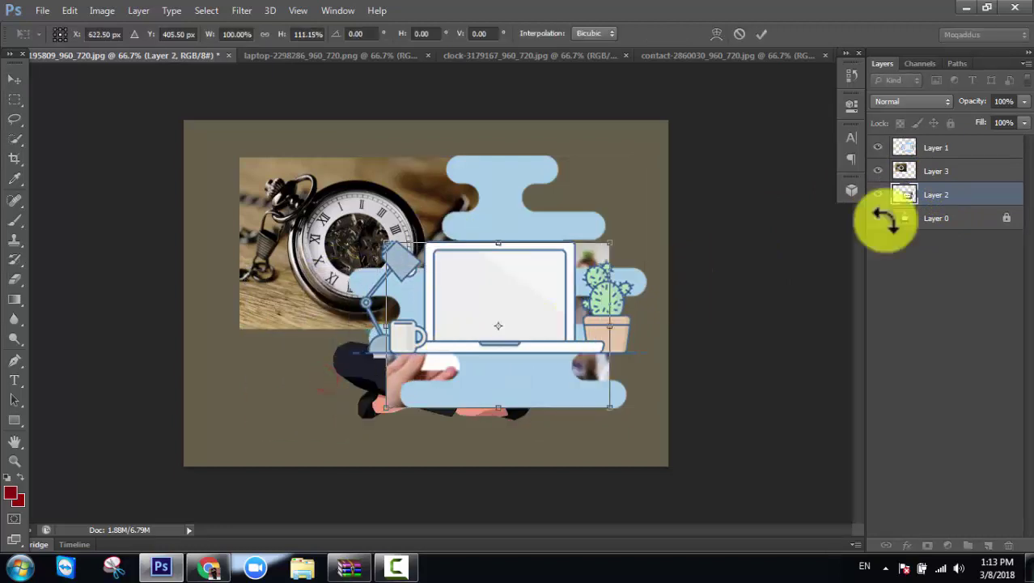
{"action": "left_click", "coordinate": [948, 152]}
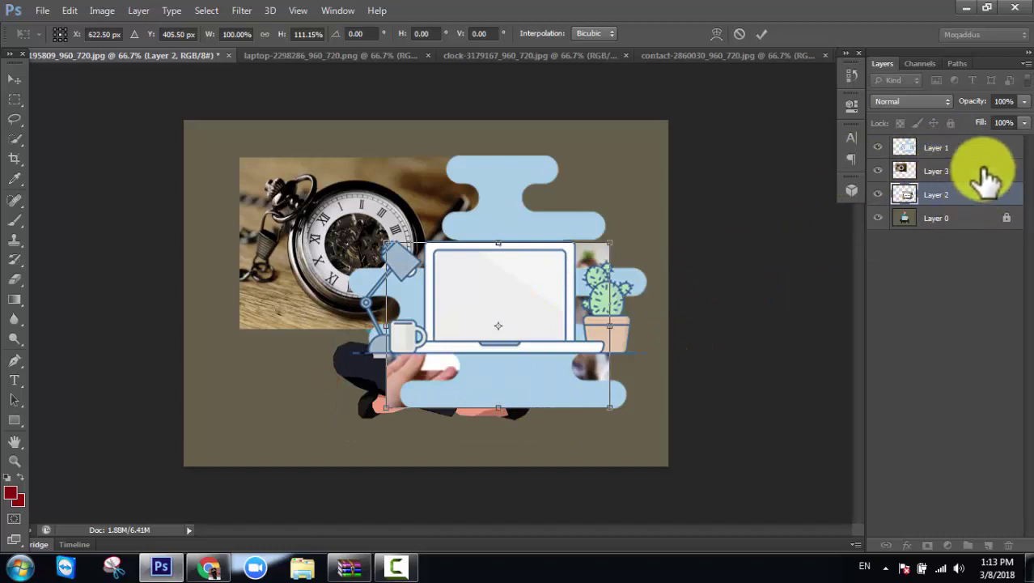
{"action": "left_click", "coordinate": [395, 566]}
{"action": "left_click", "coordinate": [959, 496]}
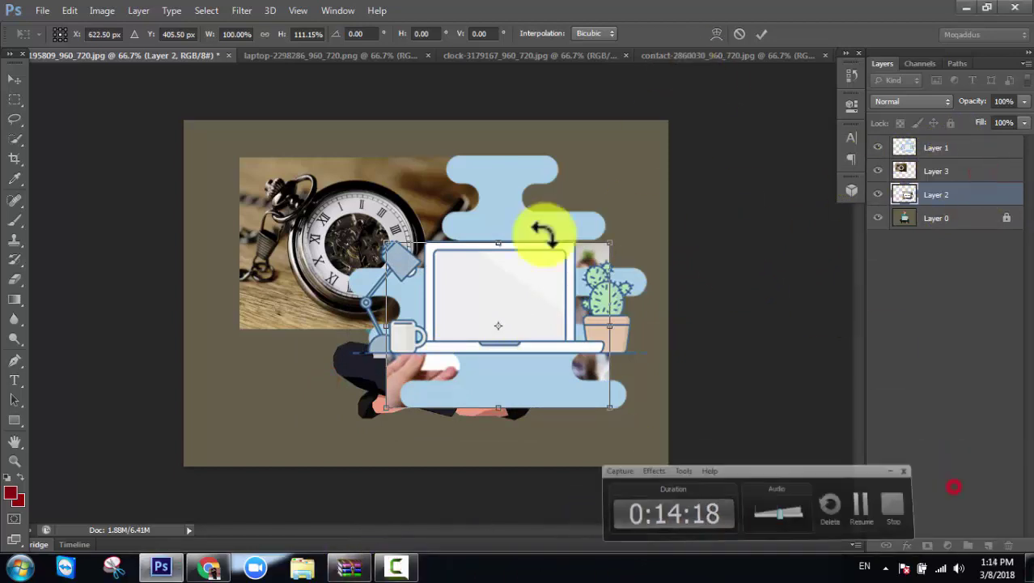
{"action": "left_click_drag", "start_coordinate": [541, 301], "coordinate": [588, 256]}
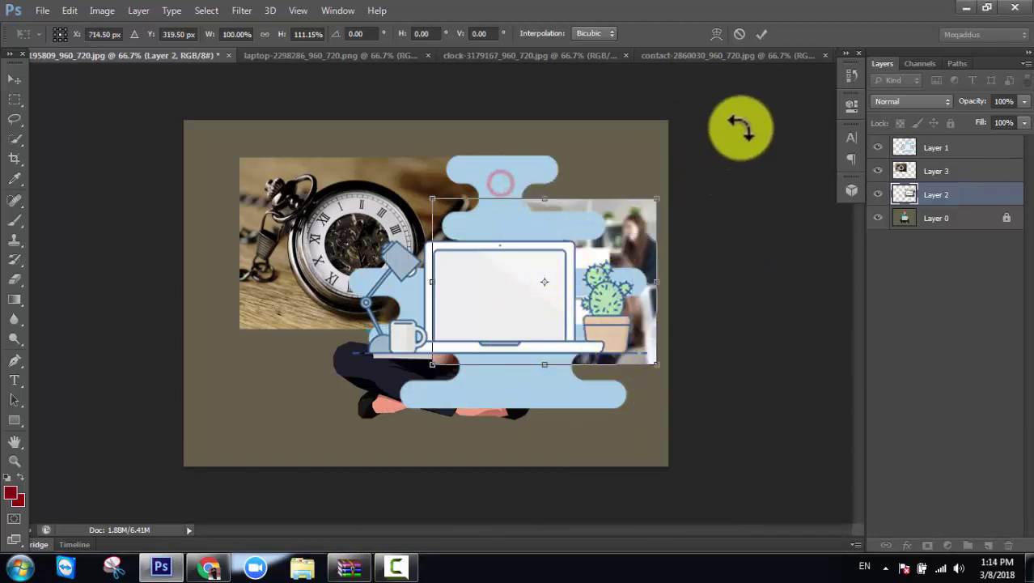
{"action": "left_click", "coordinate": [761, 33]}
{"action": "mouse_move", "coordinate": [534, 312]}
{"action": "left_mouse_down"}
{"action": "mouse_move", "coordinate": [455, 295]}
{"action": "mouse_move", "coordinate": [465, 332]}
{"action": "mouse_move", "coordinate": [531, 340]}
{"action": "mouse_move", "coordinate": [522, 336]}
{"action": "left_mouse_up"}
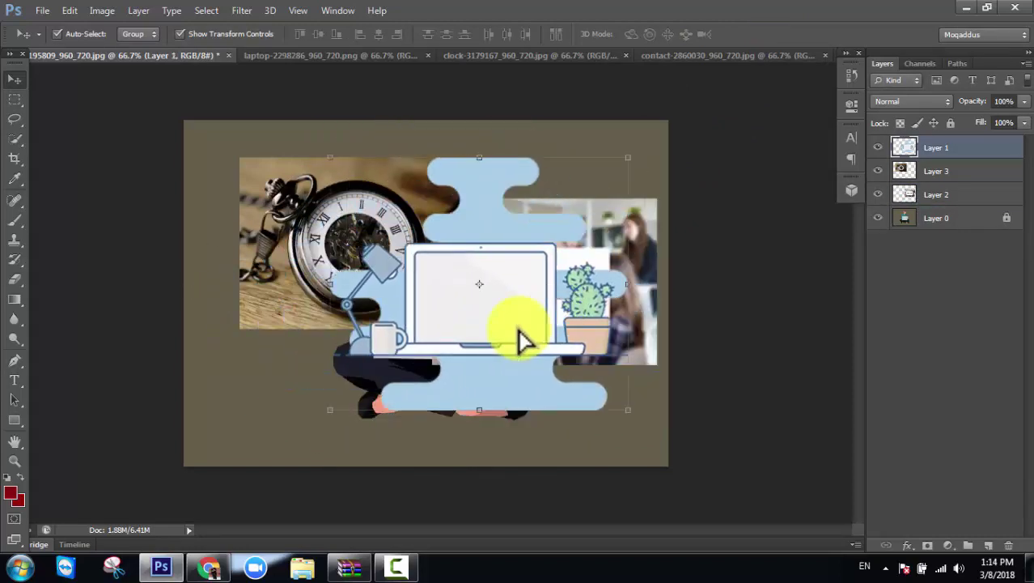
Step: Delete the laptop illustration layer (Layer 1)
{"action": "right_click", "coordinate": [991, 154]}
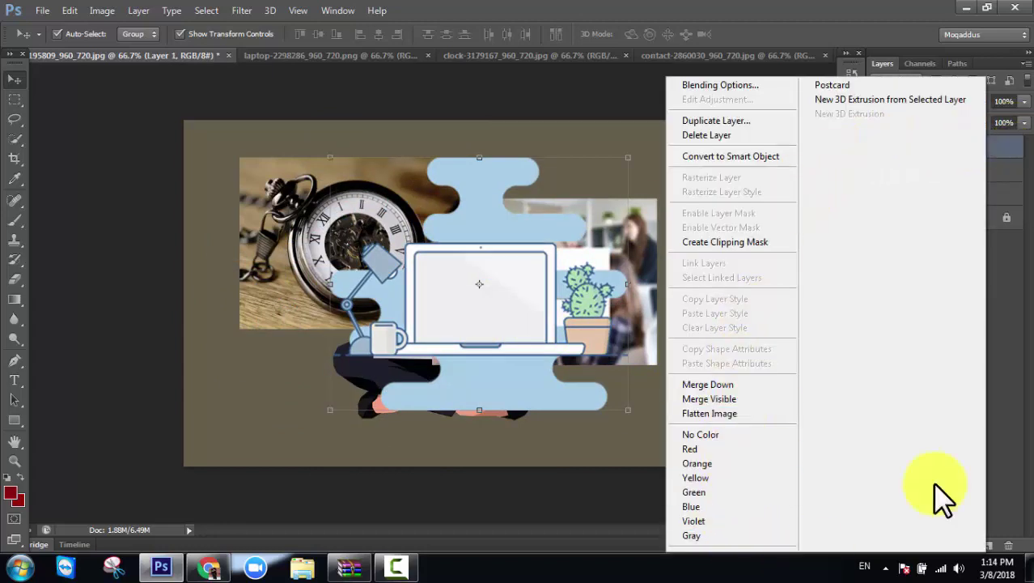
{"action": "left_click", "coordinate": [693, 135]}
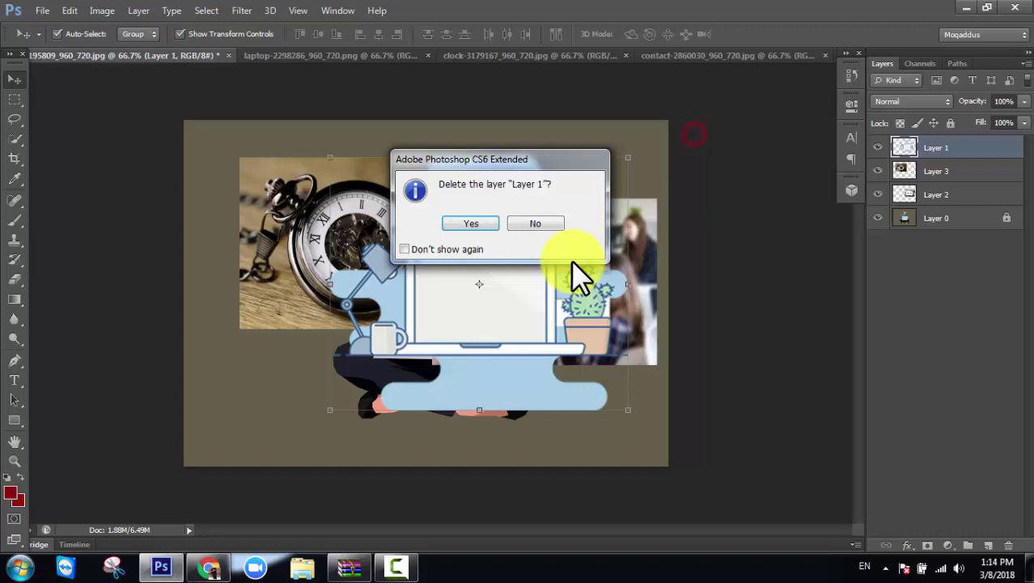
{"action": "left_click", "coordinate": [472, 225]}
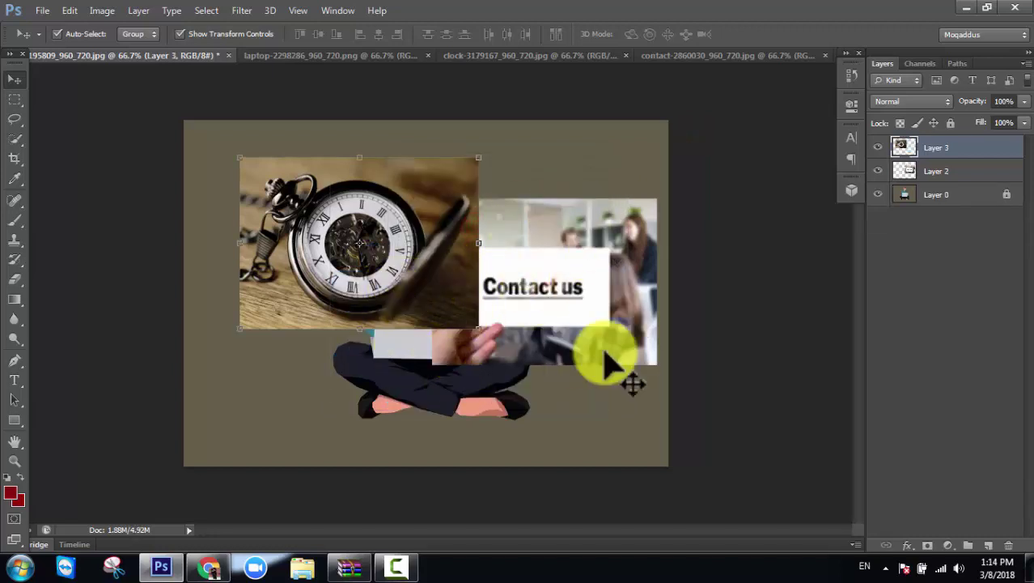
Step: Move the clock photo right and down, then delete its layer (Layer 3)
{"action": "mouse_move", "coordinate": [409, 232]}
{"action": "left_mouse_down"}
{"action": "mouse_move", "coordinate": [438, 269]}
{"action": "mouse_move", "coordinate": [473, 239]}
{"action": "left_mouse_up"}
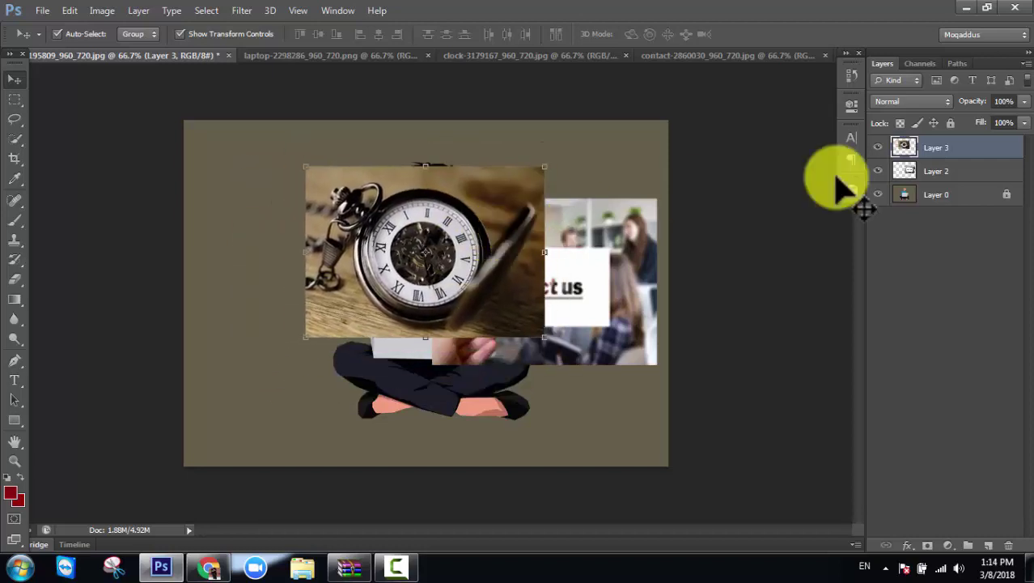
{"action": "right_click", "coordinate": [991, 150]}
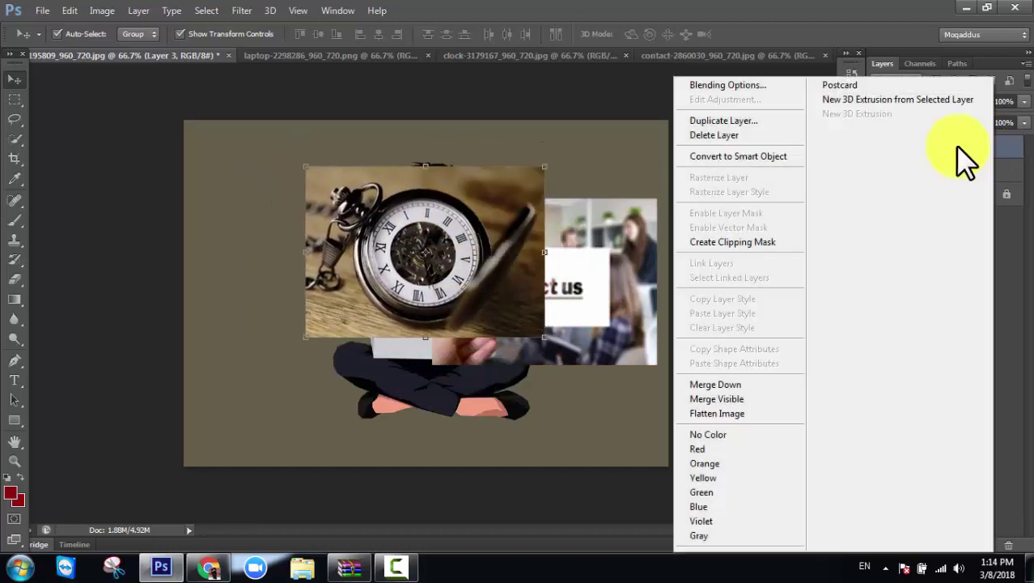
{"action": "left_click", "coordinate": [759, 136]}
{"action": "left_click", "coordinate": [497, 230]}
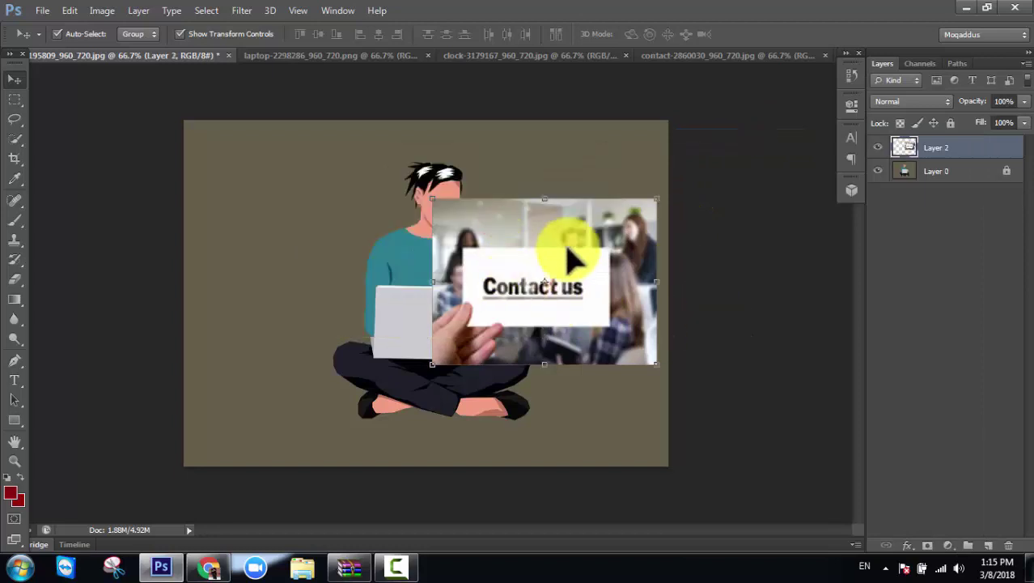
Step: Shift the Contact us photo up and left on the cartoon so the figure's laptop shows again
{"action": "left_click_drag", "start_coordinate": [566, 254], "coordinate": [489, 237]}
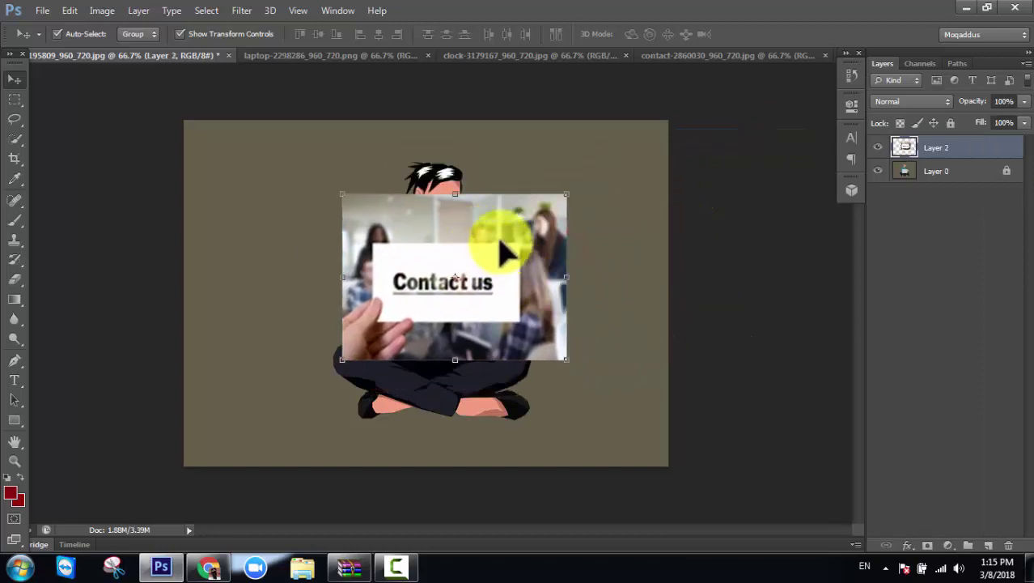
{"action": "mouse_move", "coordinate": [539, 204]}
{"action": "left_mouse_down"}
{"action": "mouse_move", "coordinate": [518, 172]}
{"action": "mouse_move", "coordinate": [516, 203]}
{"action": "left_mouse_up"}
{"action": "left_click", "coordinate": [525, 55]}
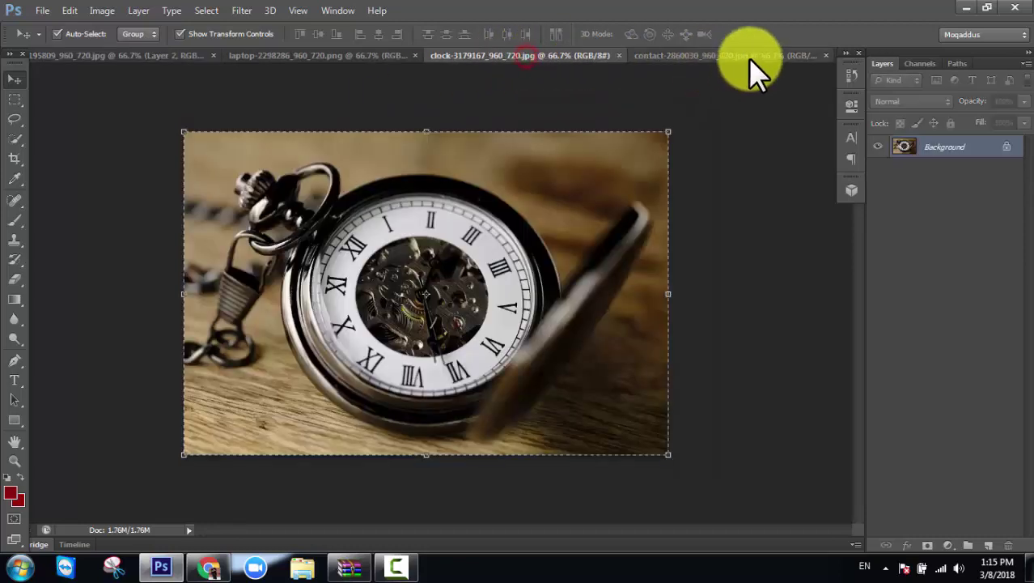
{"action": "left_click", "coordinate": [751, 55]}
{"action": "left_click", "coordinate": [392, 54]}
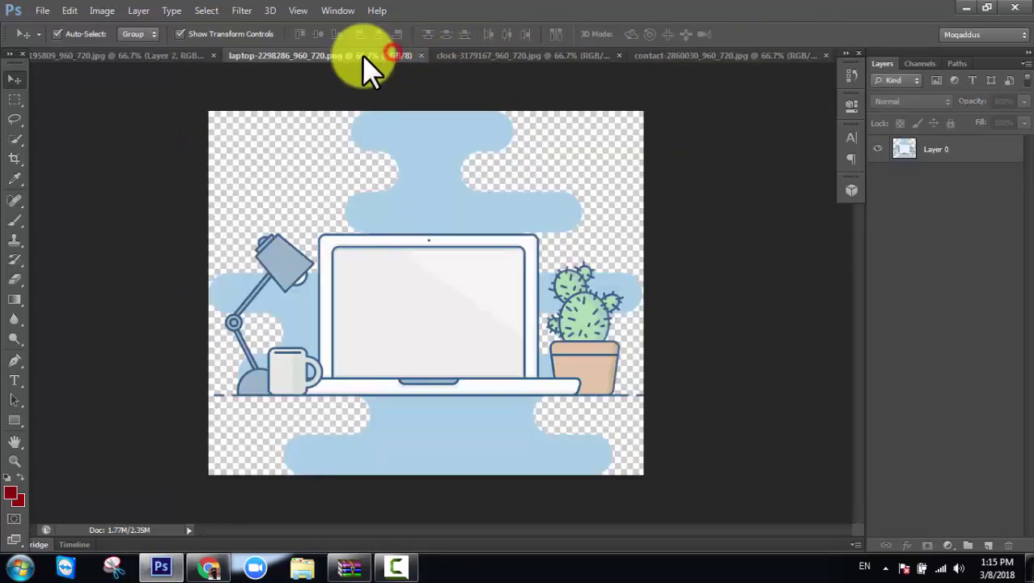
{"action": "left_click", "coordinate": [494, 55]}
{"action": "key", "text": "ctrl+Tab"}
{"action": "left_click", "coordinate": [178, 53]}
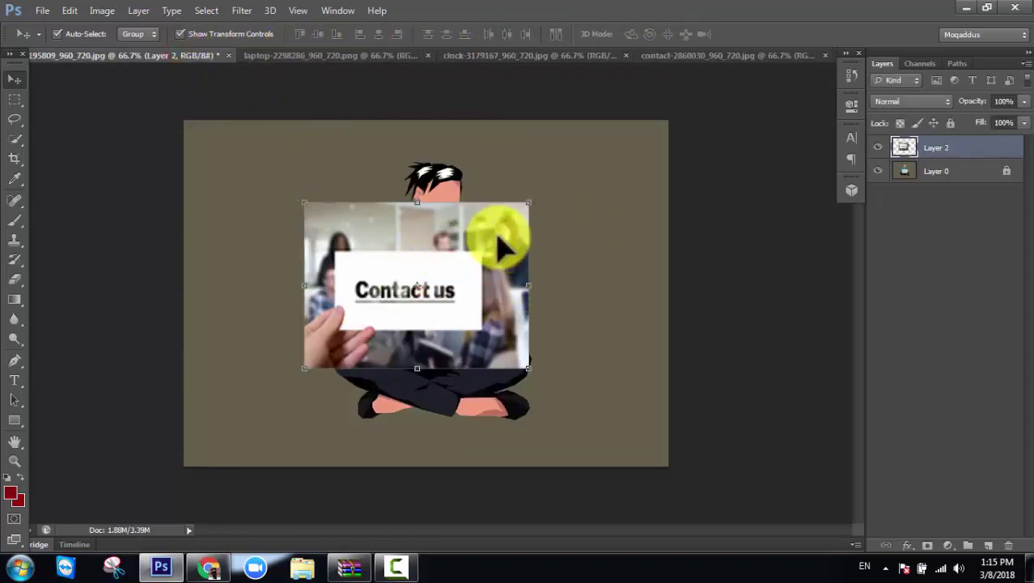
{"action": "mouse_move", "coordinate": [494, 225]}
{"action": "left_mouse_down"}
{"action": "mouse_move", "coordinate": [402, 212]}
{"action": "mouse_move", "coordinate": [427, 208]}
{"action": "left_mouse_up"}
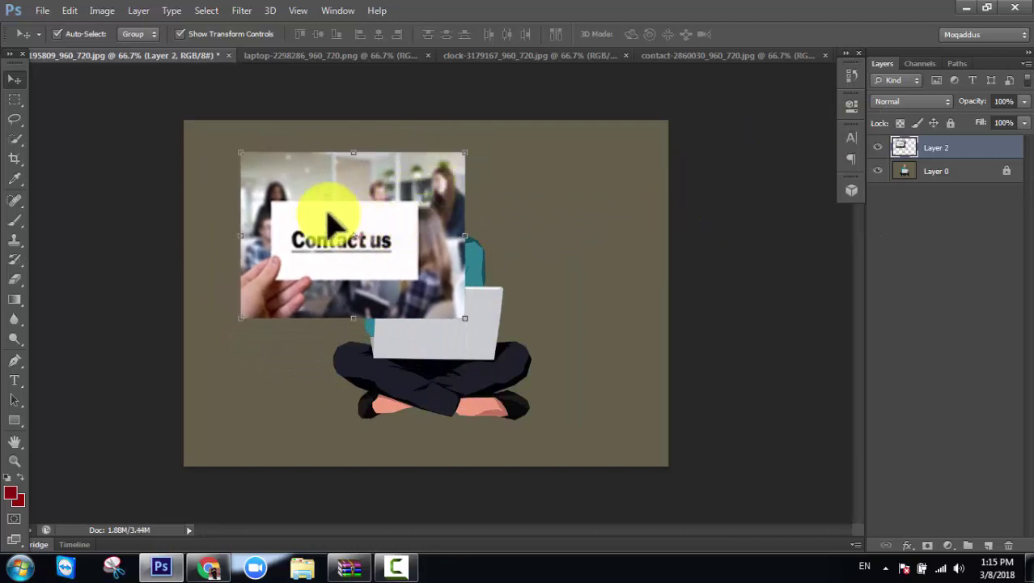
Step: Delete the Contact us photo layer (Layer 2) from the cartoon composite
{"action": "right_click", "coordinate": [958, 148]}
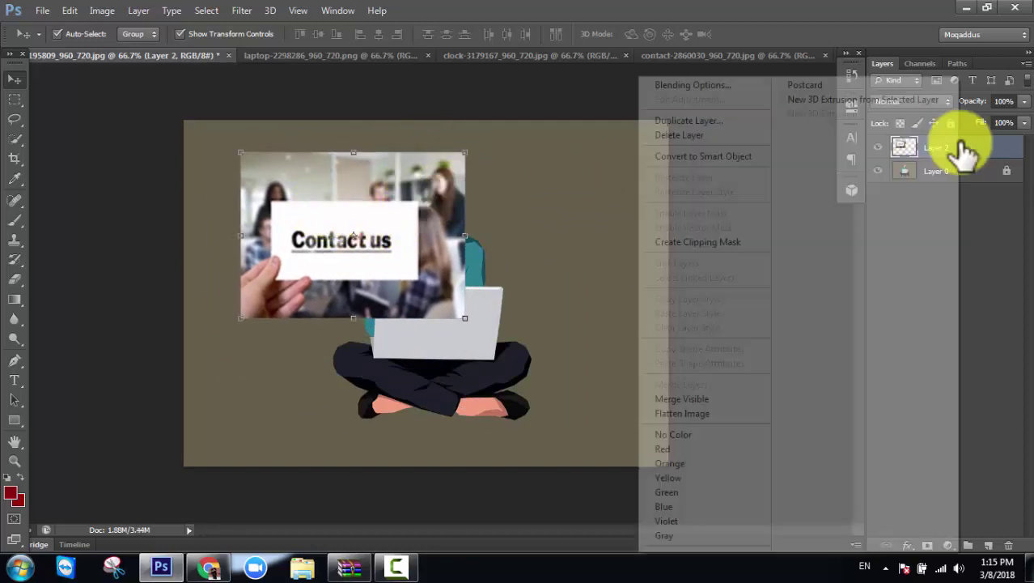
{"action": "left_click", "coordinate": [687, 134]}
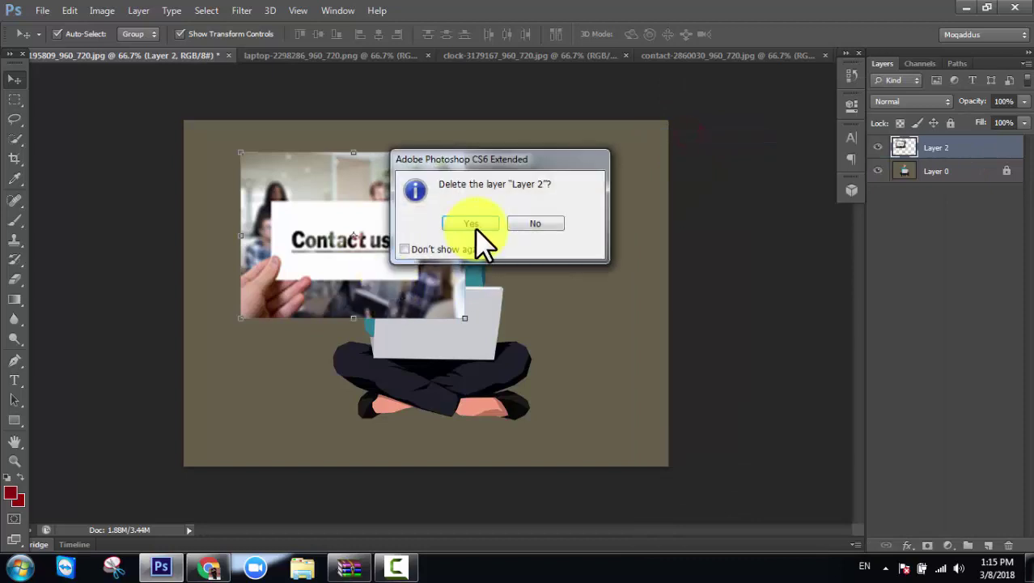
{"action": "left_click", "coordinate": [473, 227]}
Step: Go through the laptop and clock documents to the contact-2860030 document
{"action": "left_click", "coordinate": [397, 55]}
{"action": "left_click", "coordinate": [550, 56]}
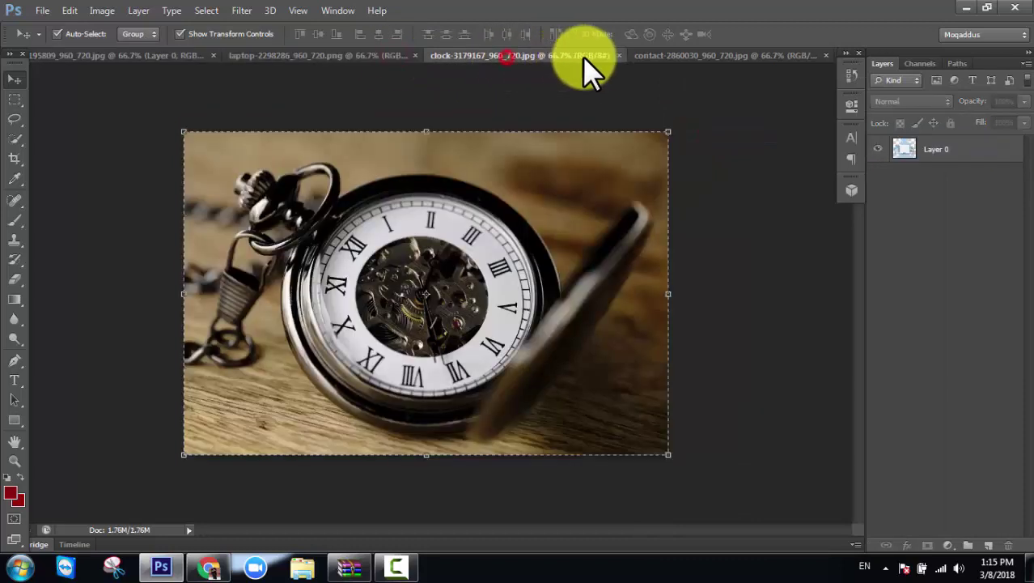
{"action": "left_click", "coordinate": [726, 58]}
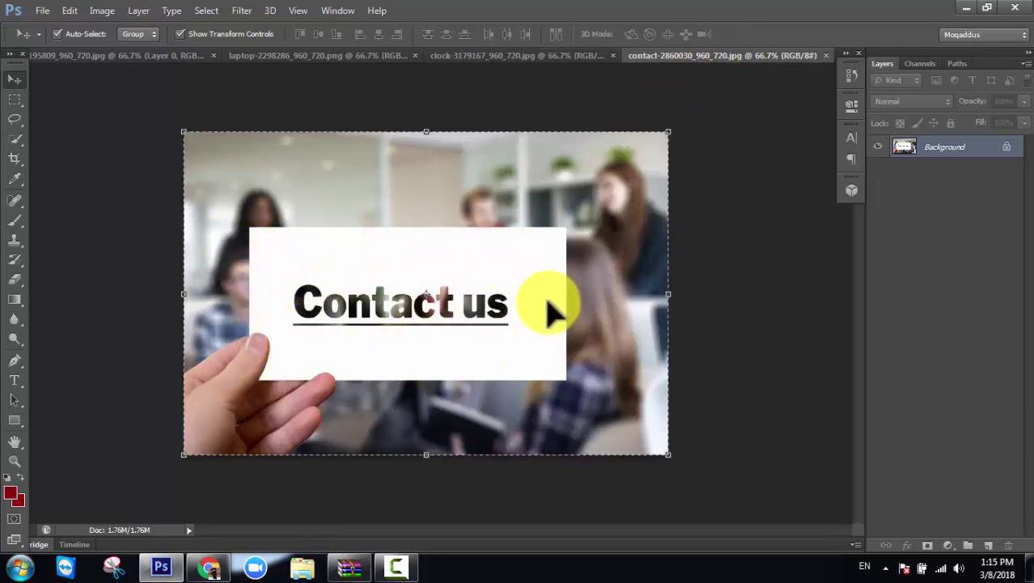
Step: Clear the existing selection in the contact-2860030 document
{"action": "left_click", "coordinate": [139, 57]}
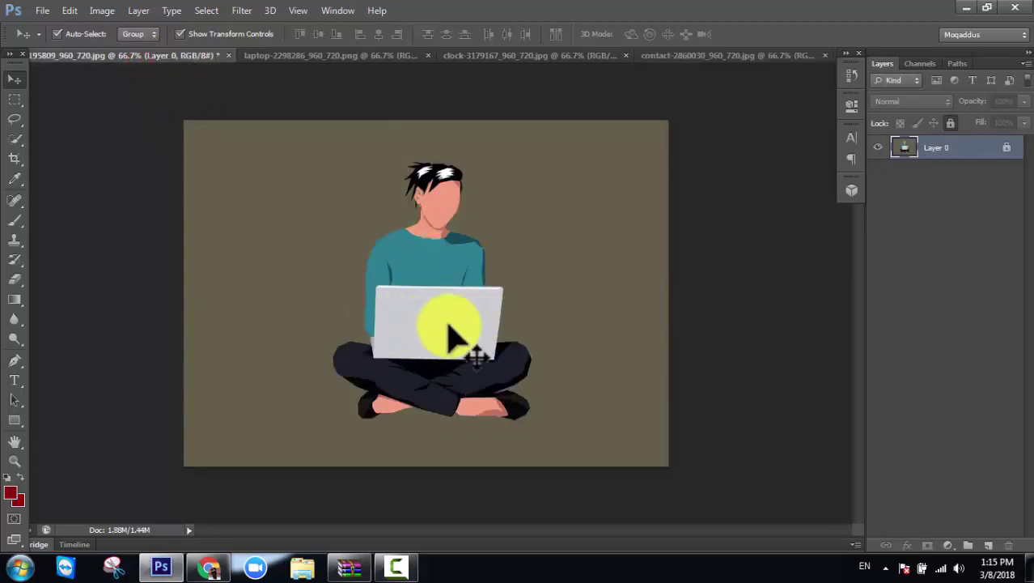
{"action": "left_click", "coordinate": [698, 56]}
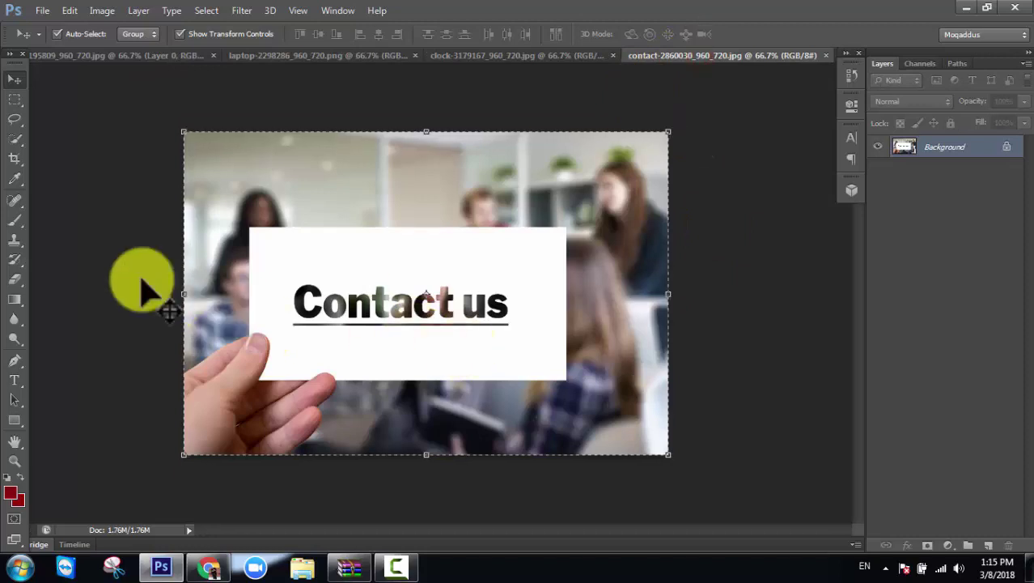
{"action": "left_click", "coordinate": [206, 11]}
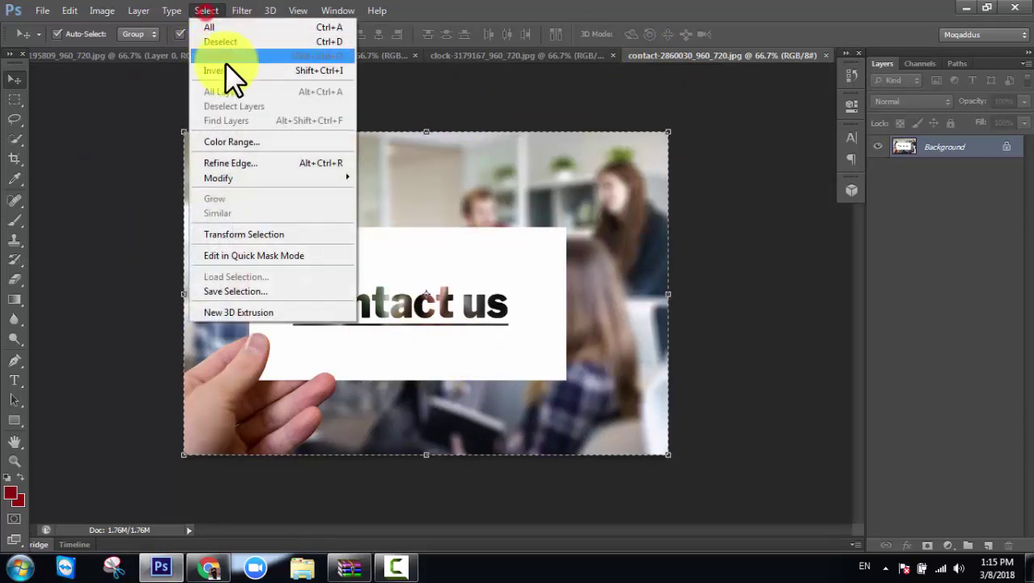
{"action": "left_click", "coordinate": [254, 43]}
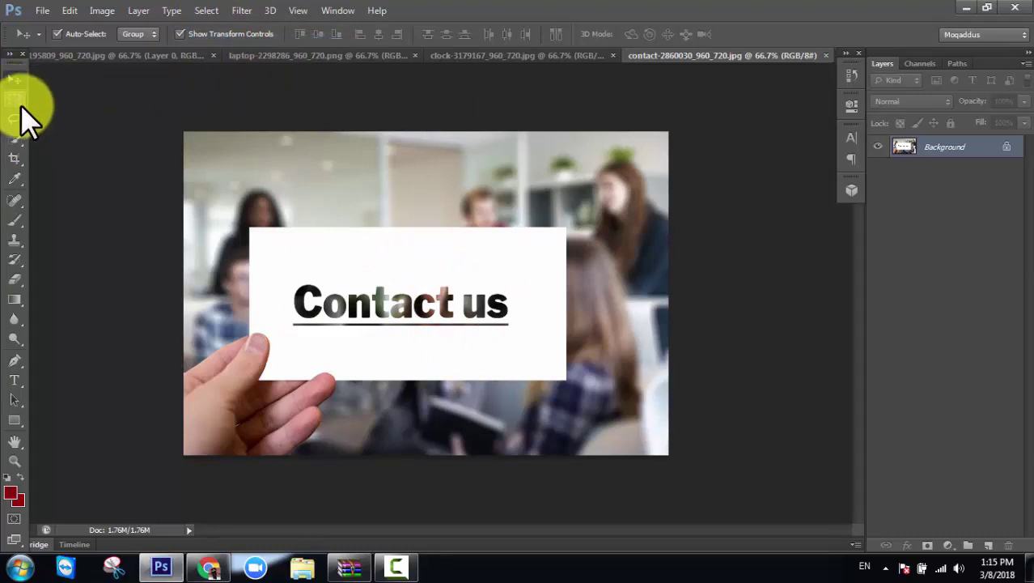
{"action": "left_click", "coordinate": [13, 80]}
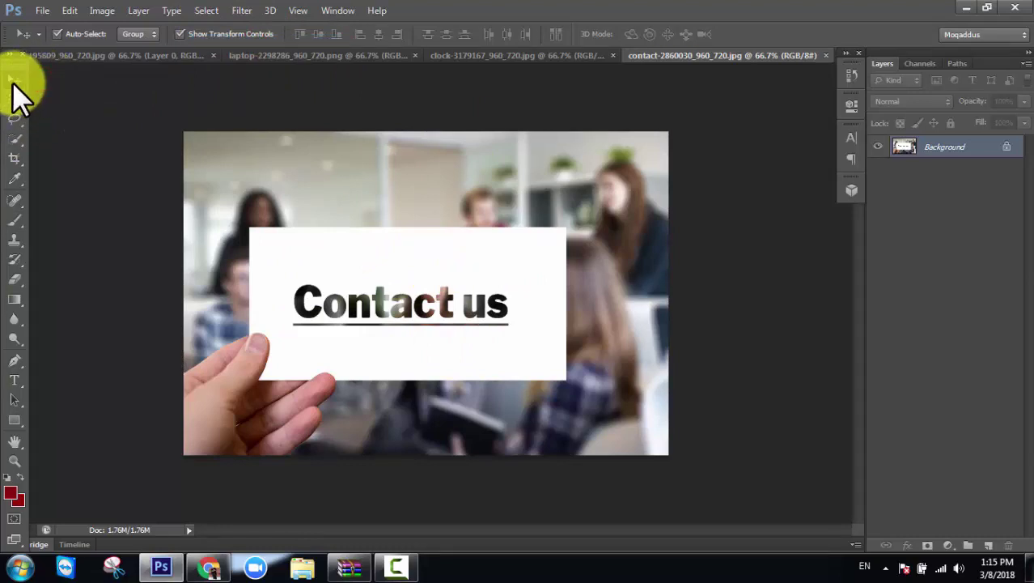
{"action": "left_click", "coordinate": [240, 185]}
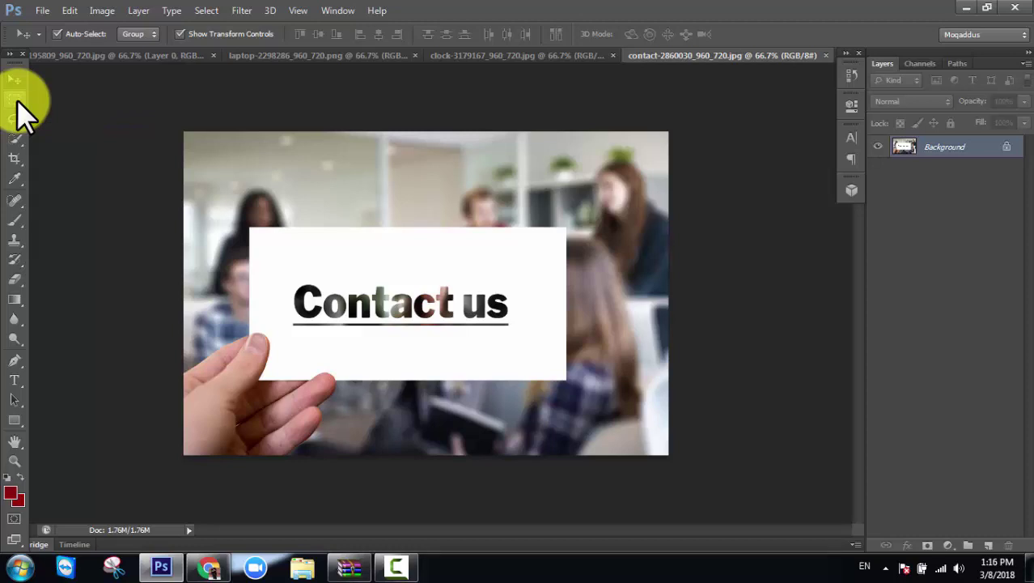
Step: Copy a rectangular selection around the 'Contact us' lettering and return to the cartoon
{"action": "left_click", "coordinate": [17, 100]}
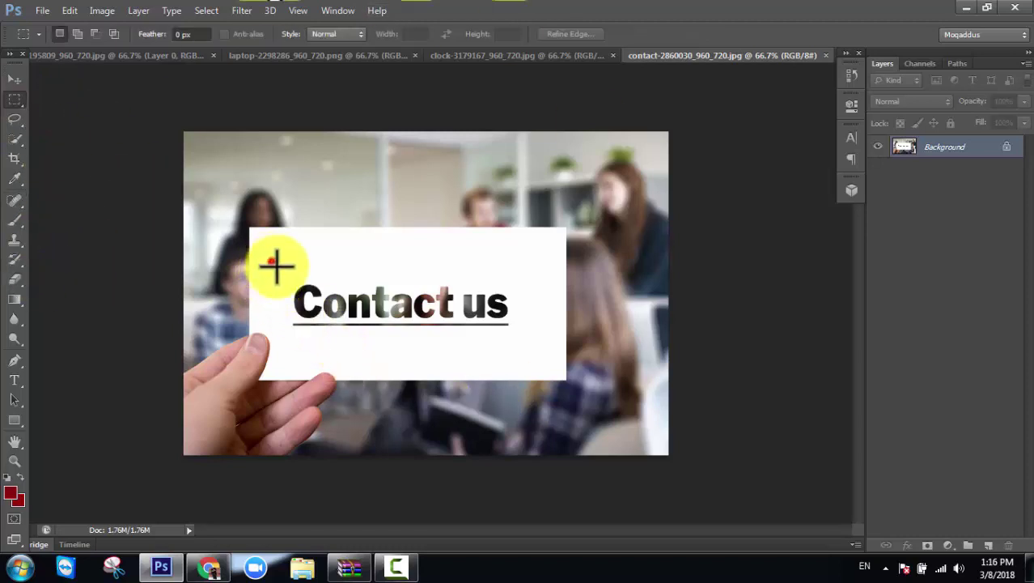
{"action": "left_click_drag", "start_coordinate": [272, 261], "coordinate": [533, 346]}
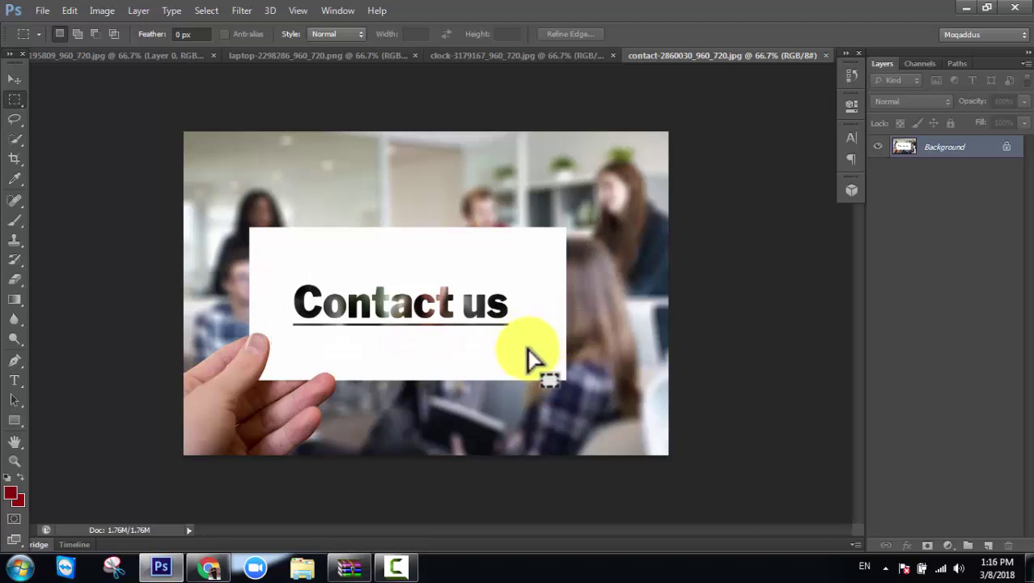
{"action": "left_click_drag", "start_coordinate": [527, 350], "coordinate": [533, 350]}
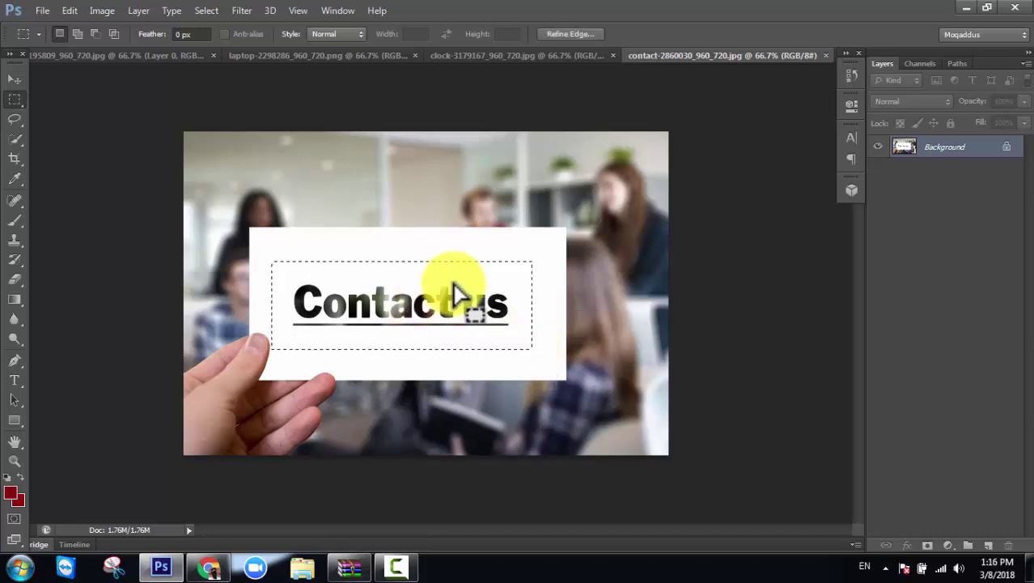
{"action": "left_click", "coordinate": [80, 10]}
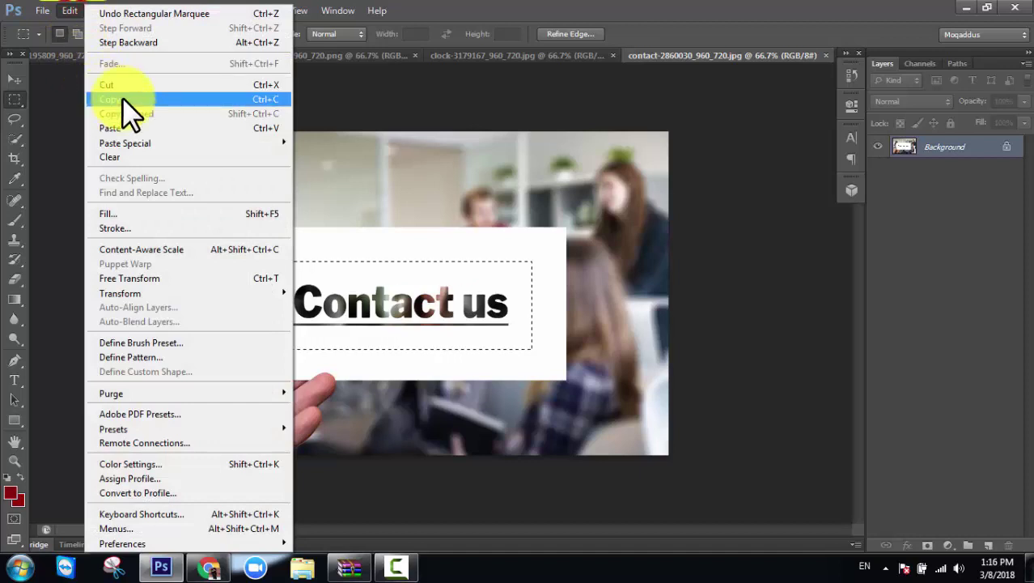
{"action": "left_click", "coordinate": [122, 98]}
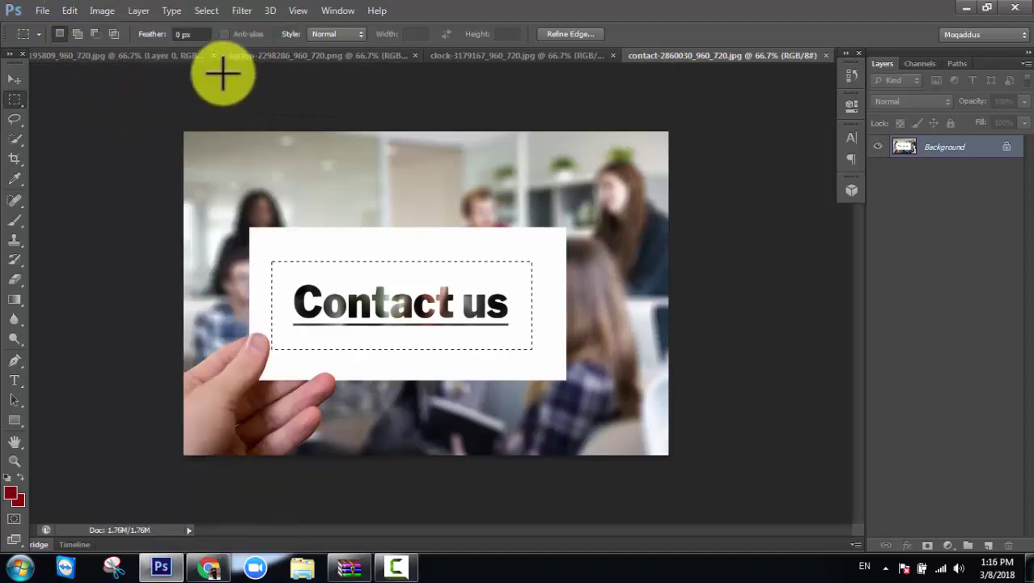
{"action": "left_click", "coordinate": [150, 55]}
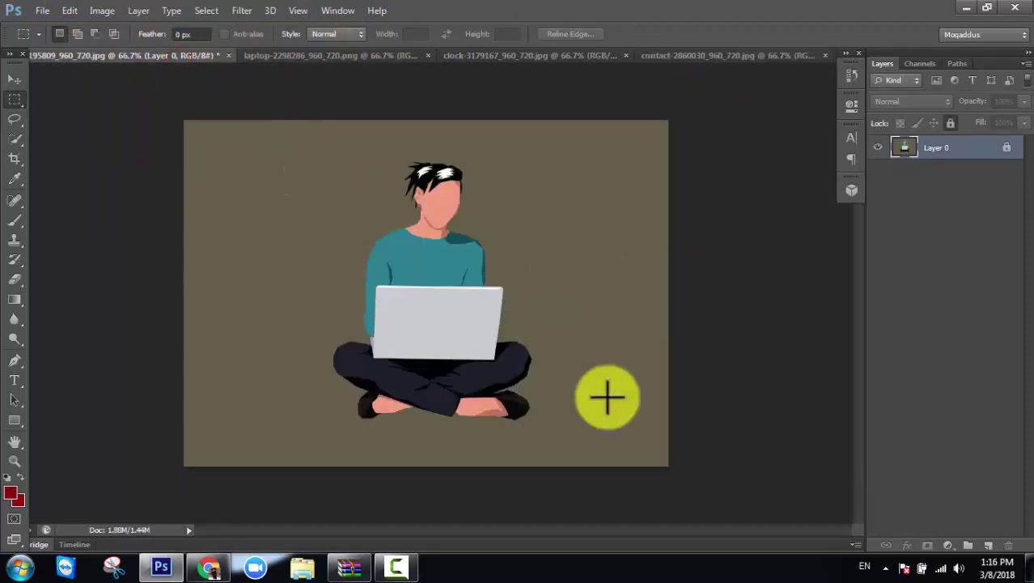
Step: Paste the Contact us lettering as Layer 1, scaled to about 44% over the laptop screen
{"action": "left_click", "coordinate": [66, 8]}
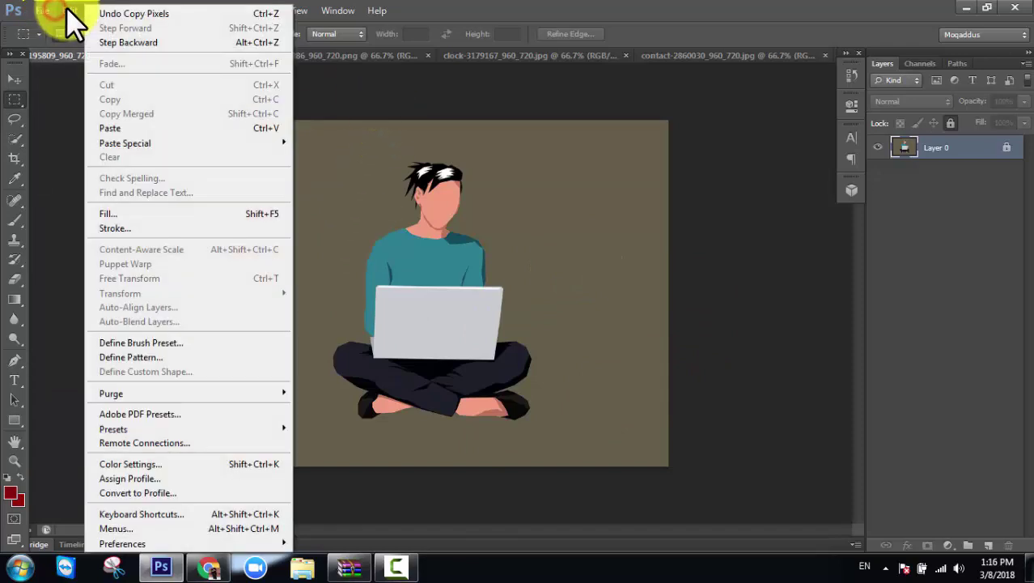
{"action": "left_click", "coordinate": [120, 132]}
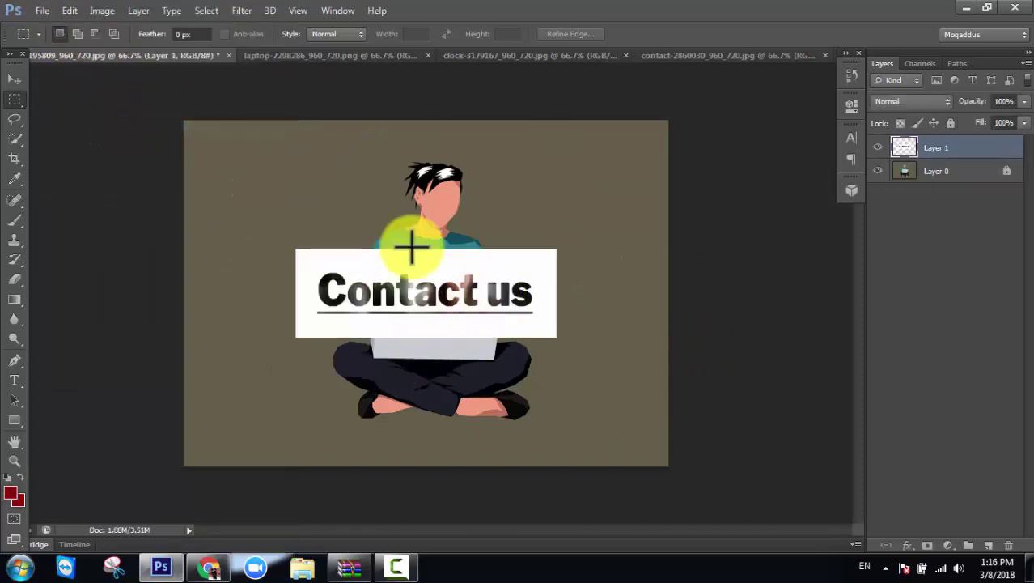
{"action": "left_click", "coordinate": [12, 81]}
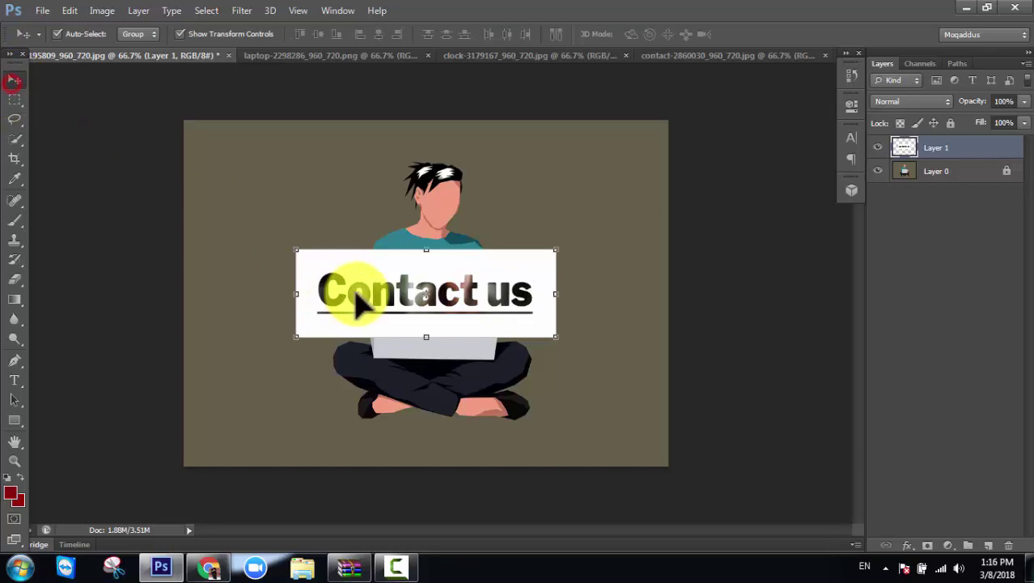
{"action": "left_click", "coordinate": [405, 296]}
{"action": "left_click_drag", "start_coordinate": [302, 336], "coordinate": [429, 291]}
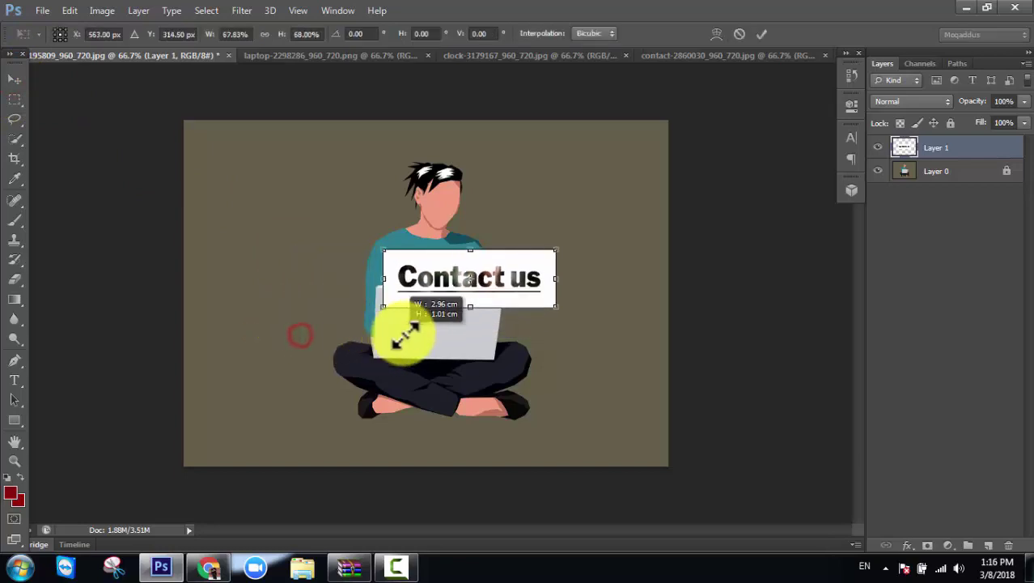
{"action": "left_click_drag", "start_coordinate": [526, 275], "coordinate": [468, 334]}
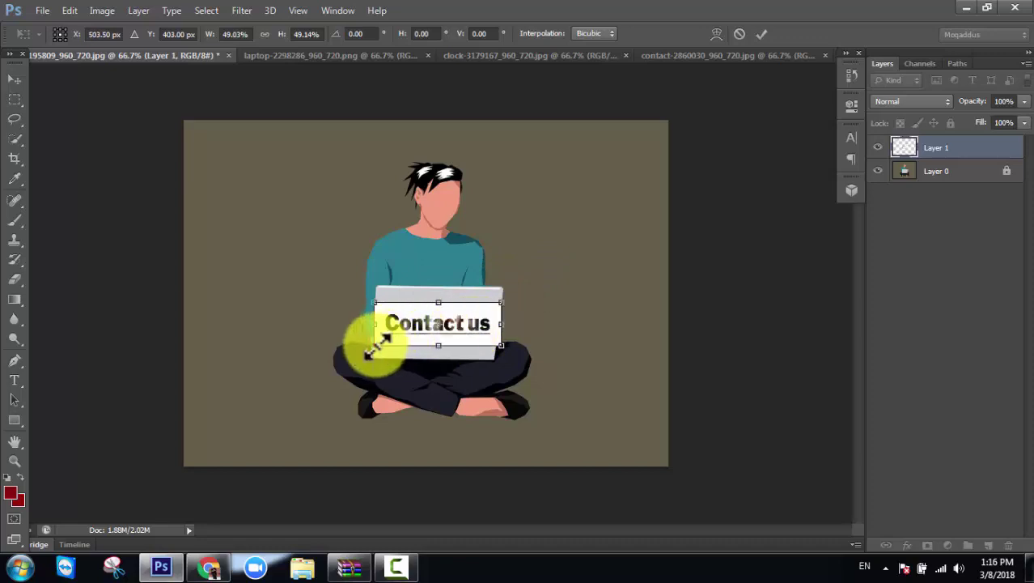
{"action": "left_click_drag", "start_coordinate": [375, 346], "coordinate": [381, 342]}
{"action": "left_click_drag", "start_coordinate": [474, 342], "coordinate": [471, 342]}
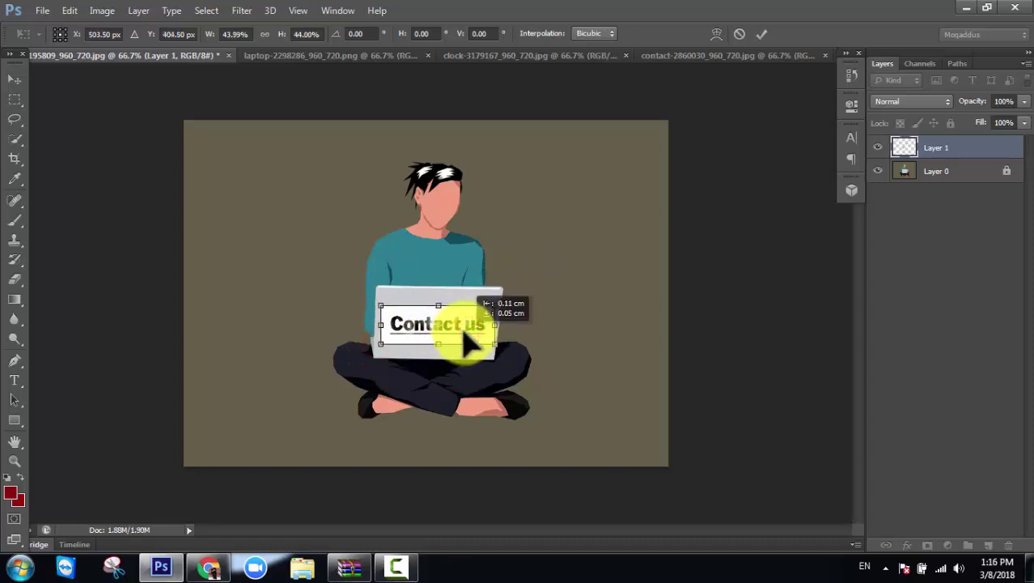
{"action": "left_click", "coordinate": [761, 33]}
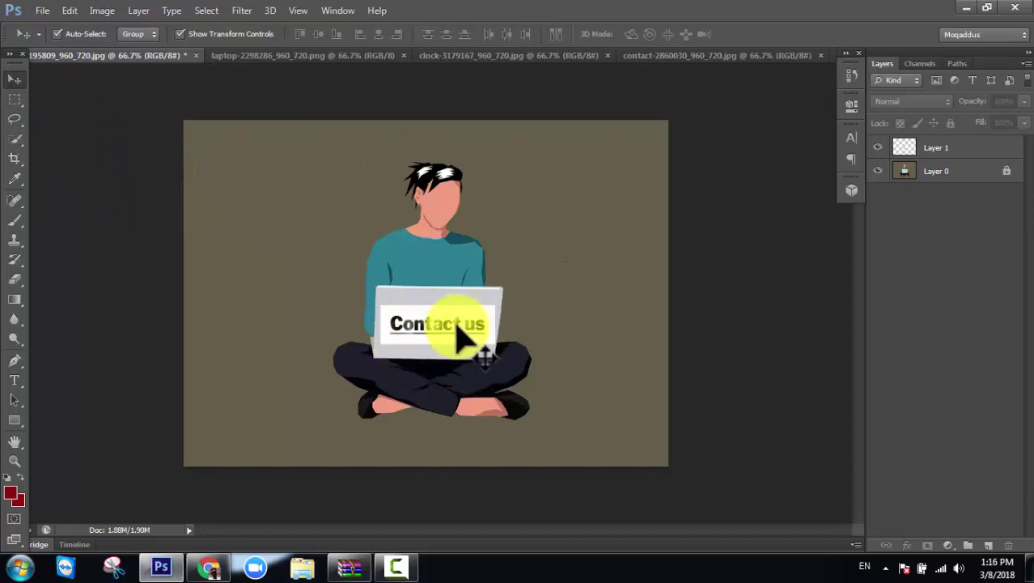
Step: In the pocket-watch document, clear the selection and choose the Elliptical Marquee tool
{"action": "left_click", "coordinate": [353, 56]}
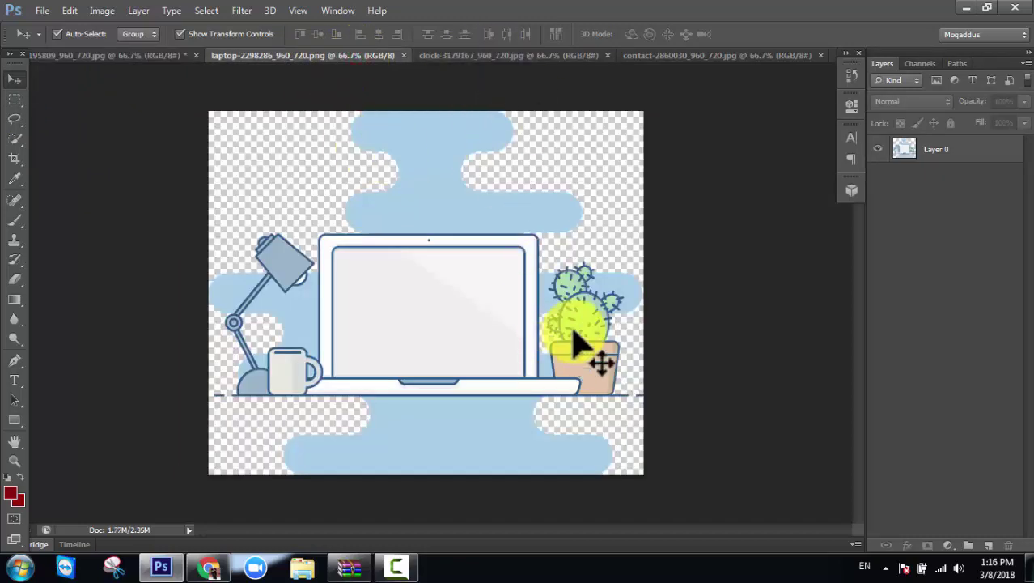
{"action": "left_click", "coordinate": [437, 56]}
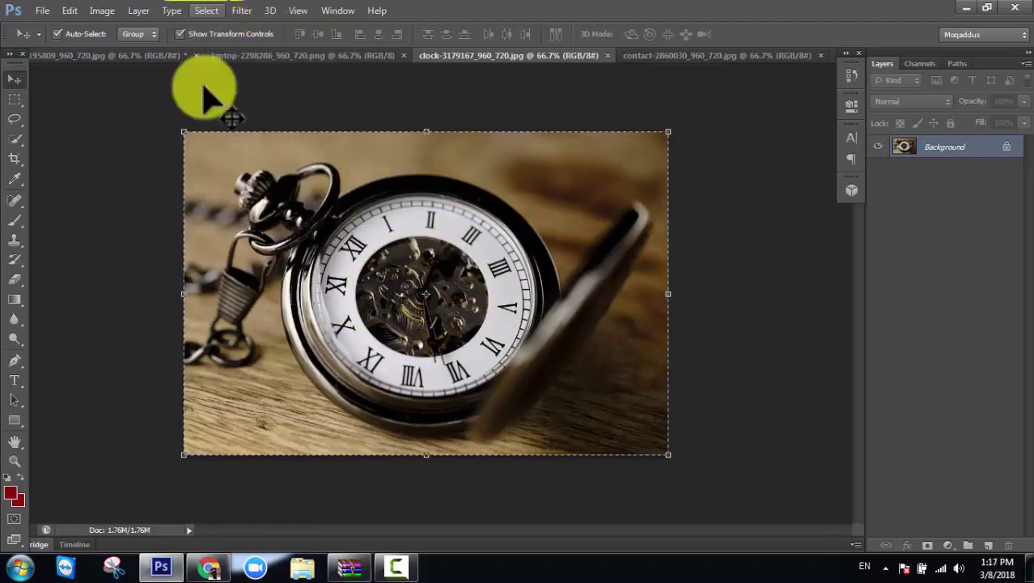
{"action": "left_click", "coordinate": [208, 10]}
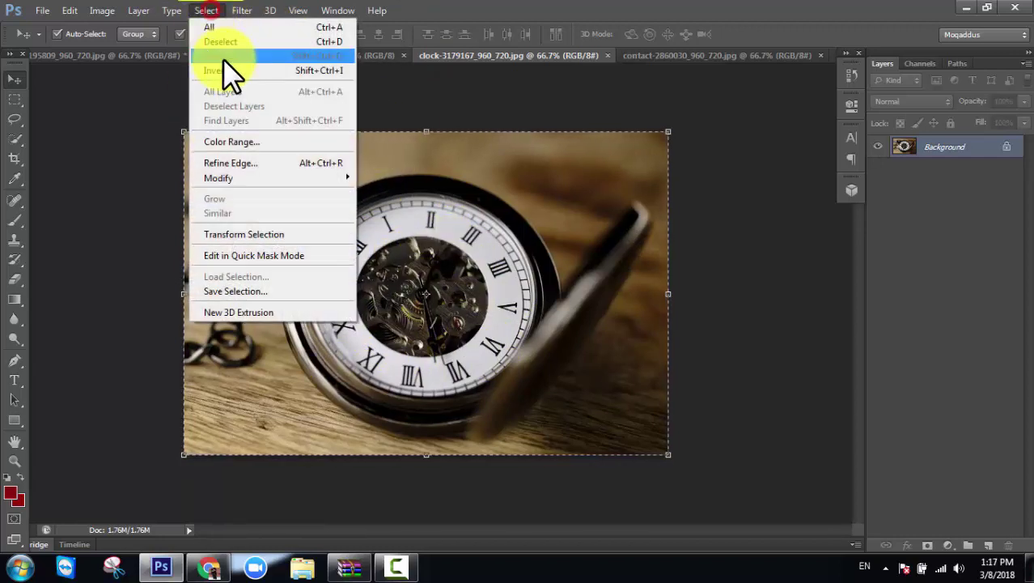
{"action": "left_click", "coordinate": [243, 41]}
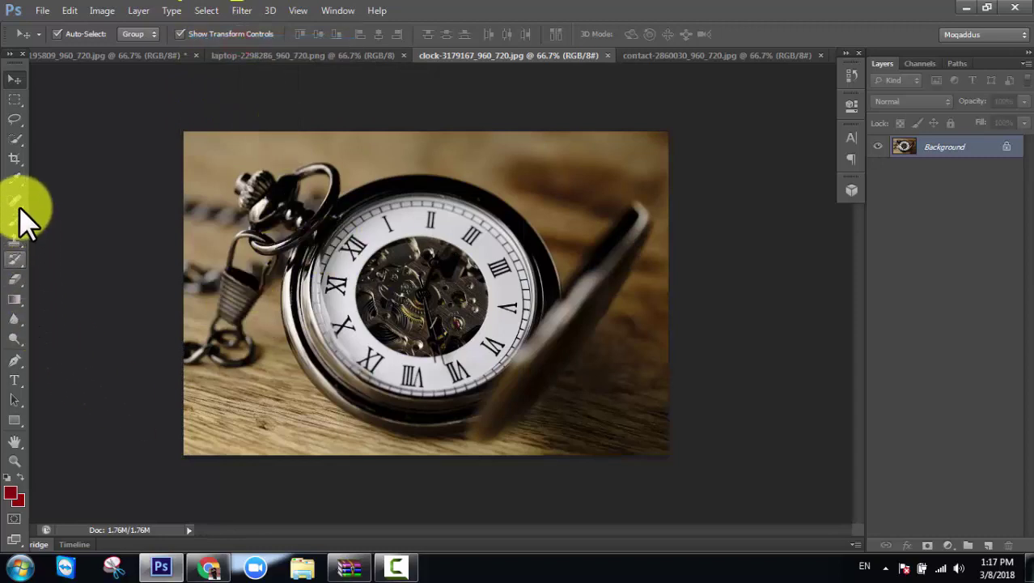
{"action": "left_click", "coordinate": [18, 103]}
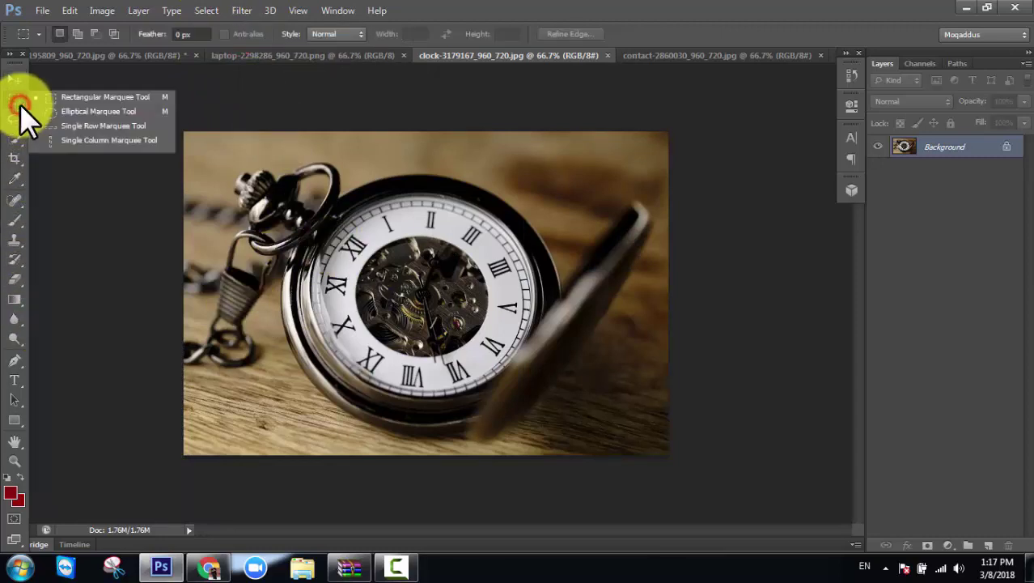
{"action": "left_click", "coordinate": [64, 113]}
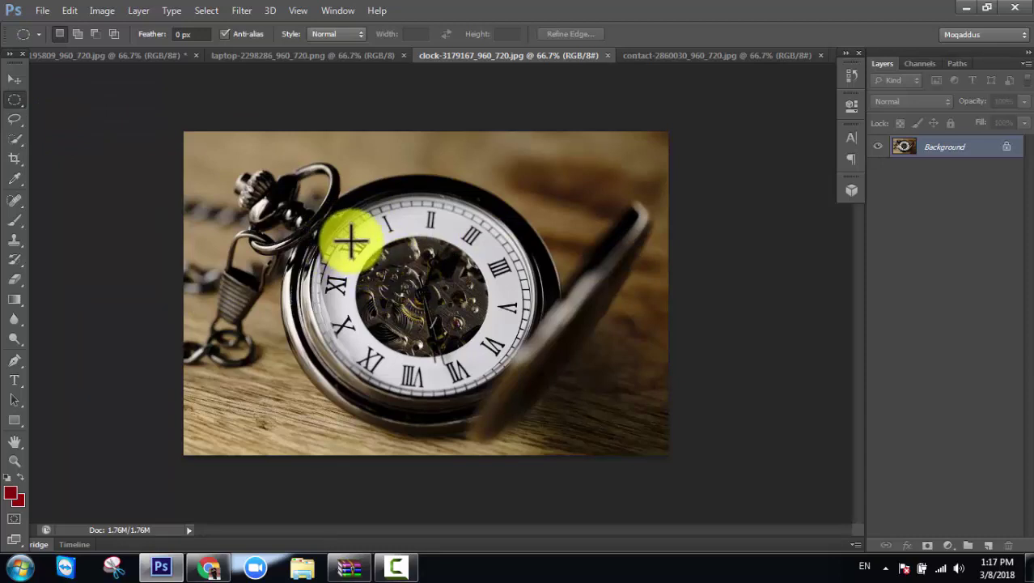
Step: Copy an elliptical selection of the watch's clockwork centre and return to the cartoon
{"action": "left_click_drag", "start_coordinate": [350, 235], "coordinate": [491, 356]}
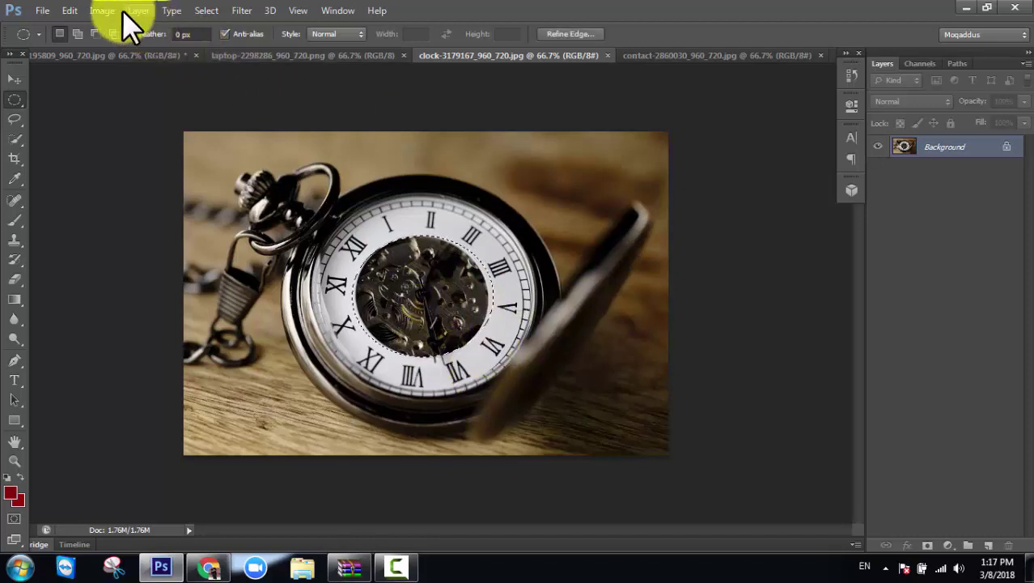
{"action": "left_click", "coordinate": [70, 11]}
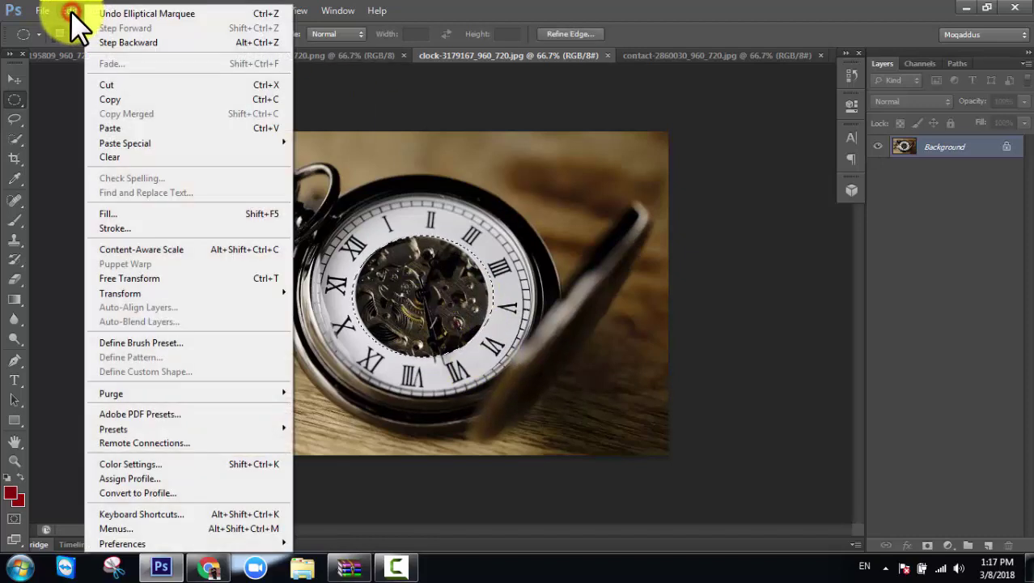
{"action": "left_click", "coordinate": [153, 100]}
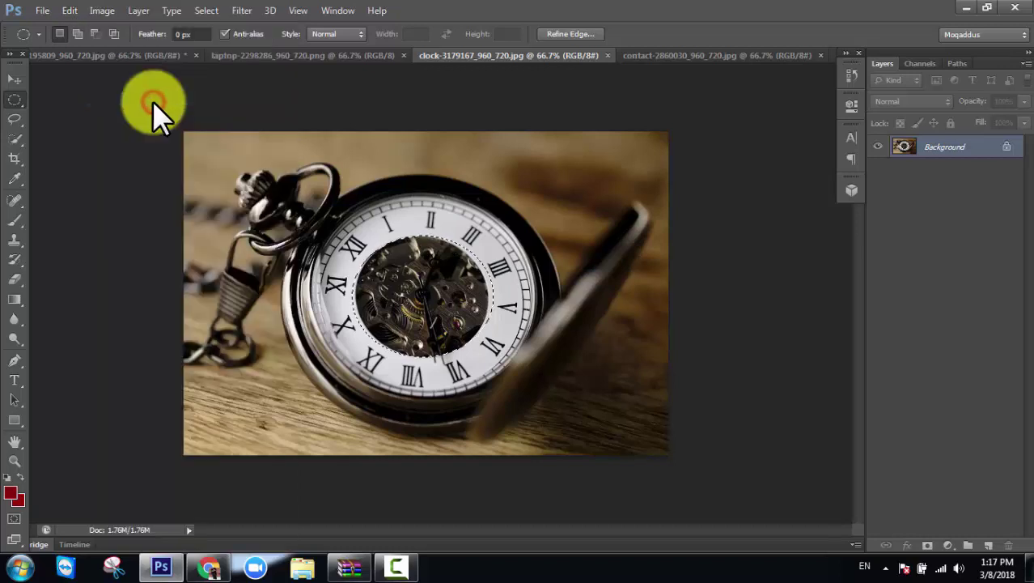
{"action": "left_click", "coordinate": [126, 55]}
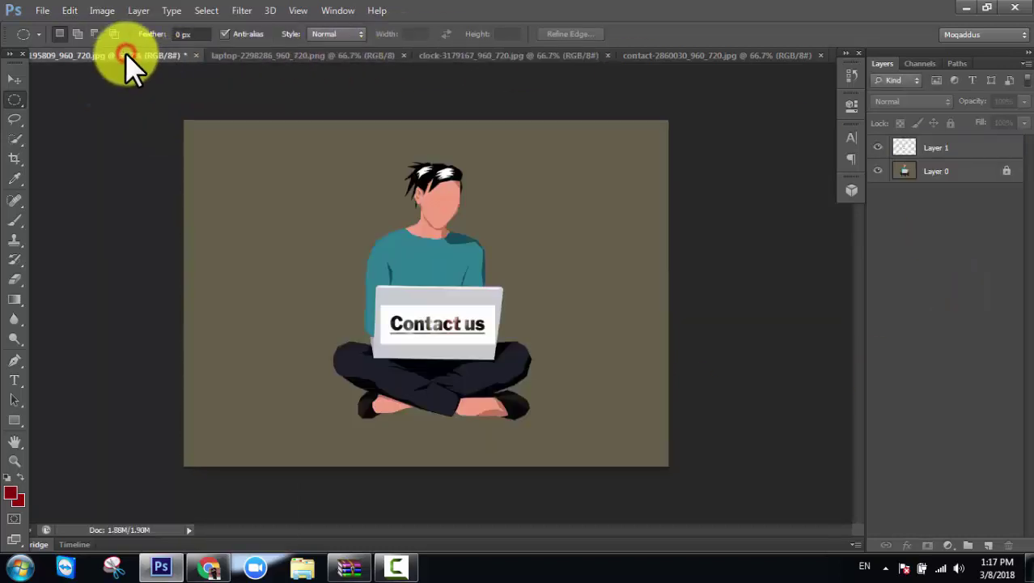
Step: Paste the clockwork circle as a new layer and move it to the canvas's upper left
{"action": "left_click", "coordinate": [68, 9]}
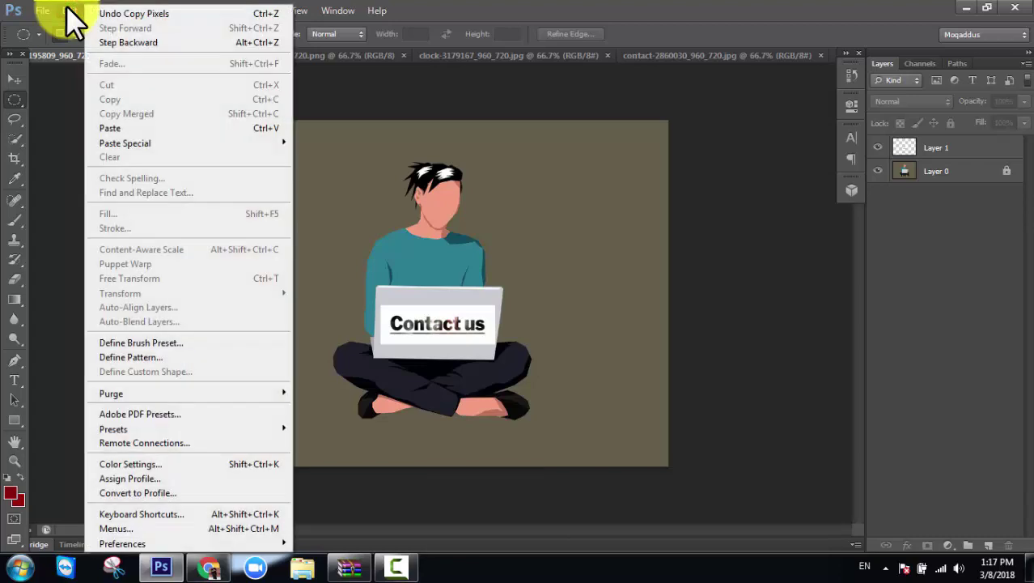
{"action": "left_click", "coordinate": [145, 126]}
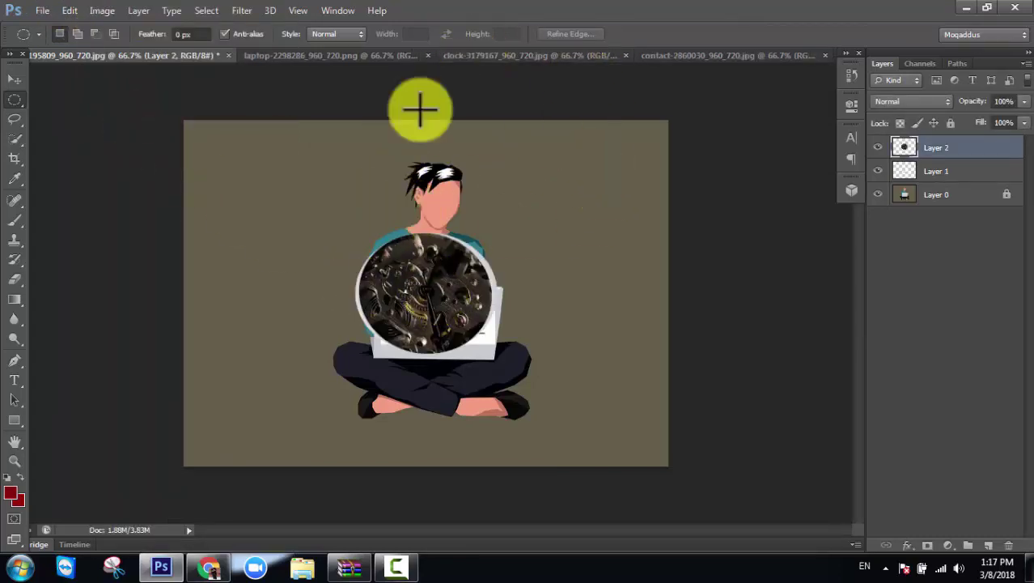
{"action": "left_click", "coordinate": [15, 80]}
{"action": "mouse_move", "coordinate": [393, 335]}
{"action": "left_mouse_down"}
{"action": "mouse_move", "coordinate": [274, 229]}
{"action": "mouse_move", "coordinate": [305, 220]}
{"action": "left_mouse_up"}
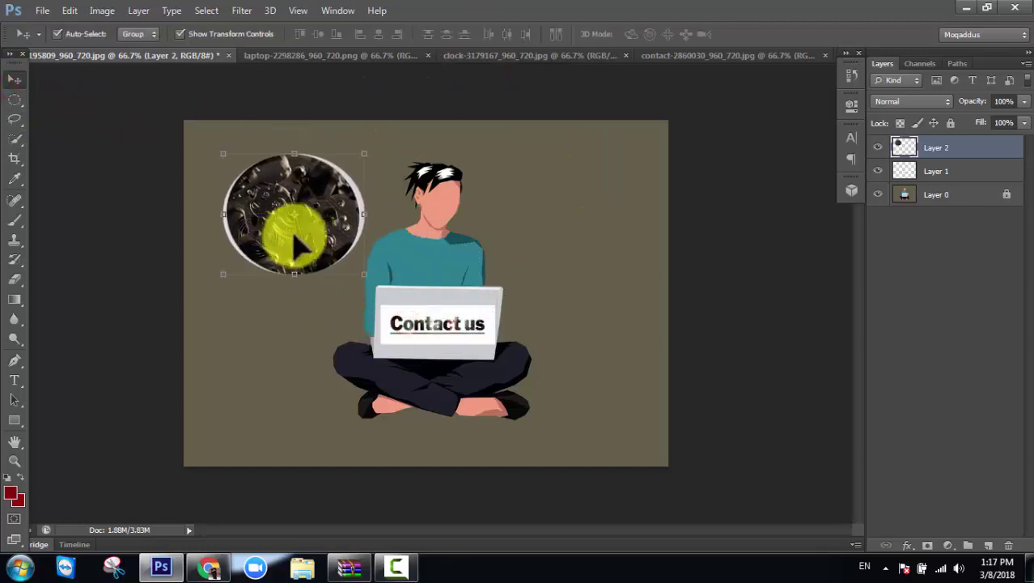
{"action": "left_click_drag", "start_coordinate": [305, 220], "coordinate": [294, 206]}
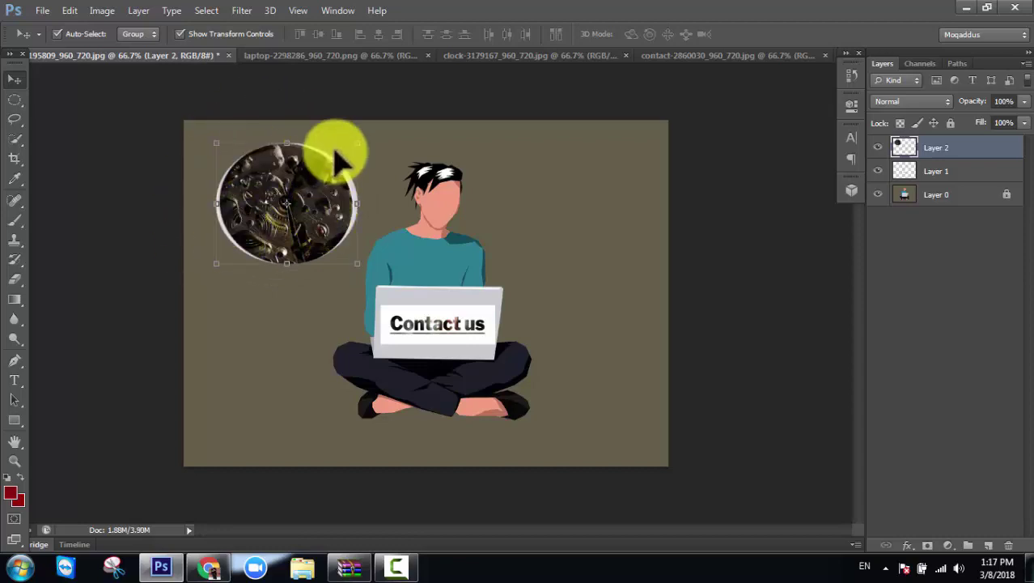
Step: Resize the clock circle slightly, adjust its position, and commit the transform
{"action": "mouse_move", "coordinate": [364, 142]}
{"action": "left_mouse_down"}
{"action": "mouse_move", "coordinate": [373, 135]}
{"action": "mouse_move", "coordinate": [364, 156]}
{"action": "mouse_move", "coordinate": [356, 148]}
{"action": "left_mouse_up"}
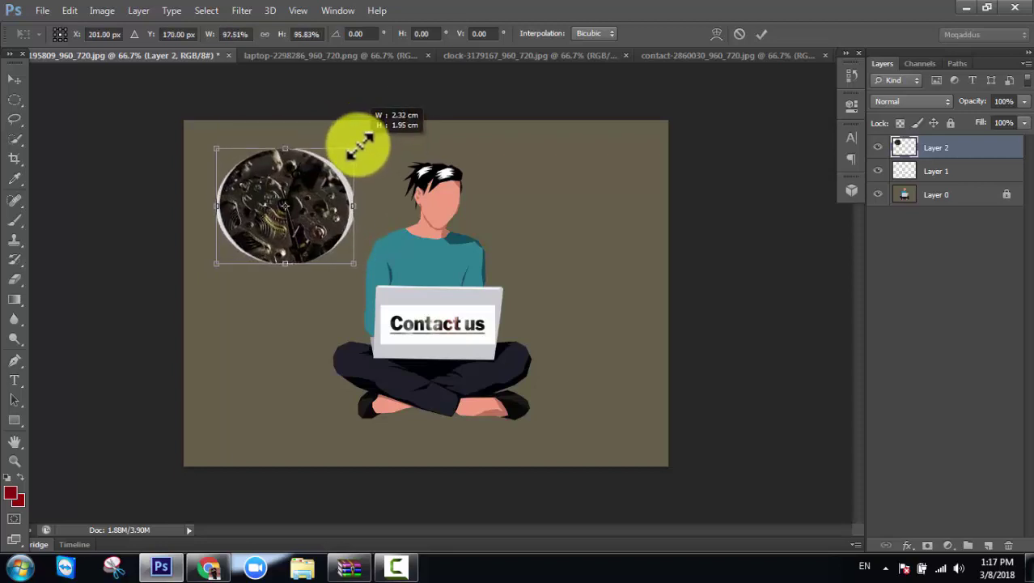
{"action": "left_click", "coordinate": [397, 567]}
{"action": "left_click", "coordinate": [961, 494]}
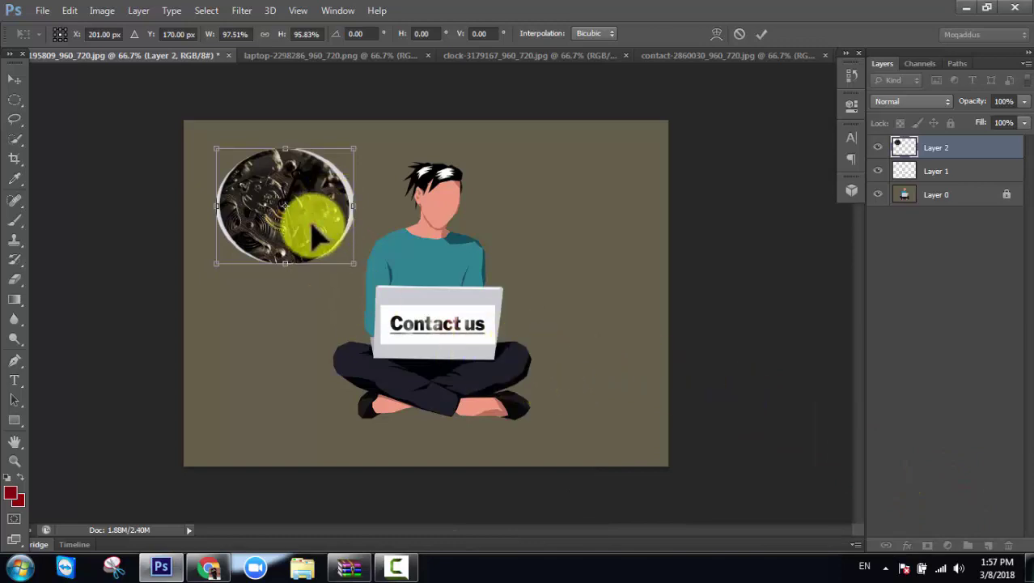
{"action": "mouse_move", "coordinate": [305, 208]}
{"action": "left_mouse_down"}
{"action": "mouse_move", "coordinate": [323, 223]}
{"action": "mouse_move", "coordinate": [317, 205]}
{"action": "left_mouse_up"}
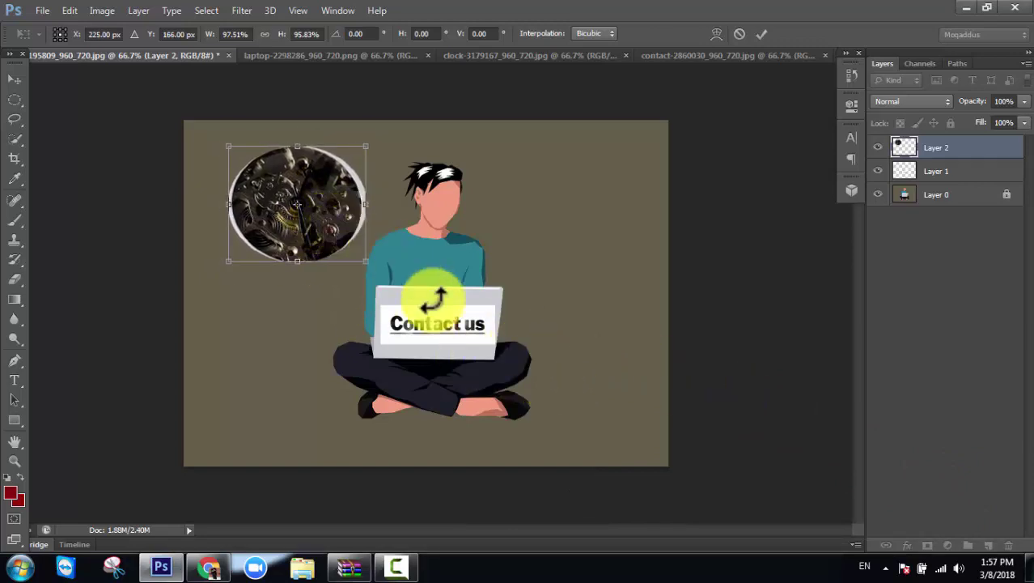
{"action": "left_click", "coordinate": [765, 35]}
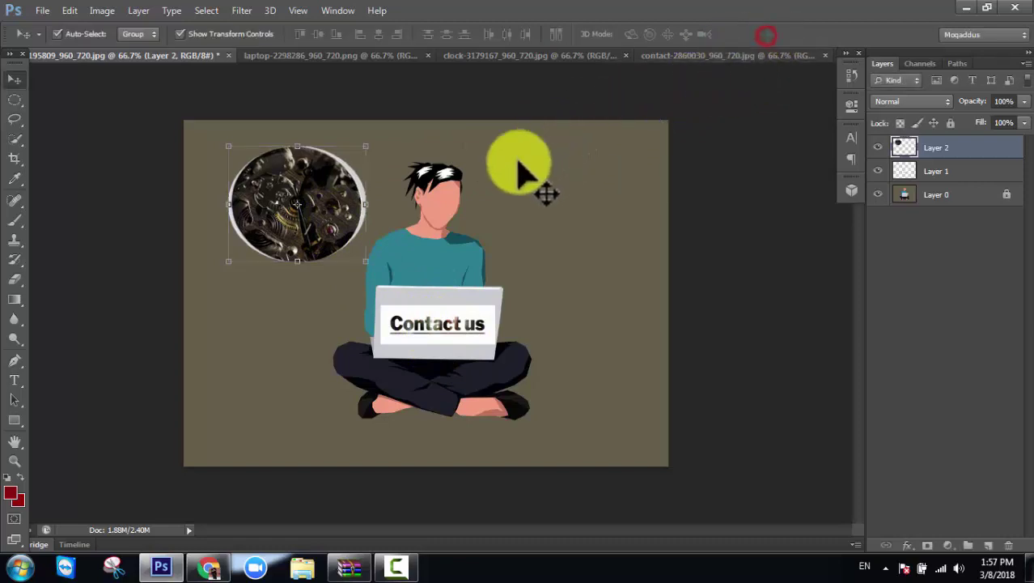
Step: Fine-tune the Contact us text position, then nudge the clock circle slightly up-left
{"action": "left_click", "coordinate": [425, 326]}
{"action": "key", "text": "ctrl+t"}
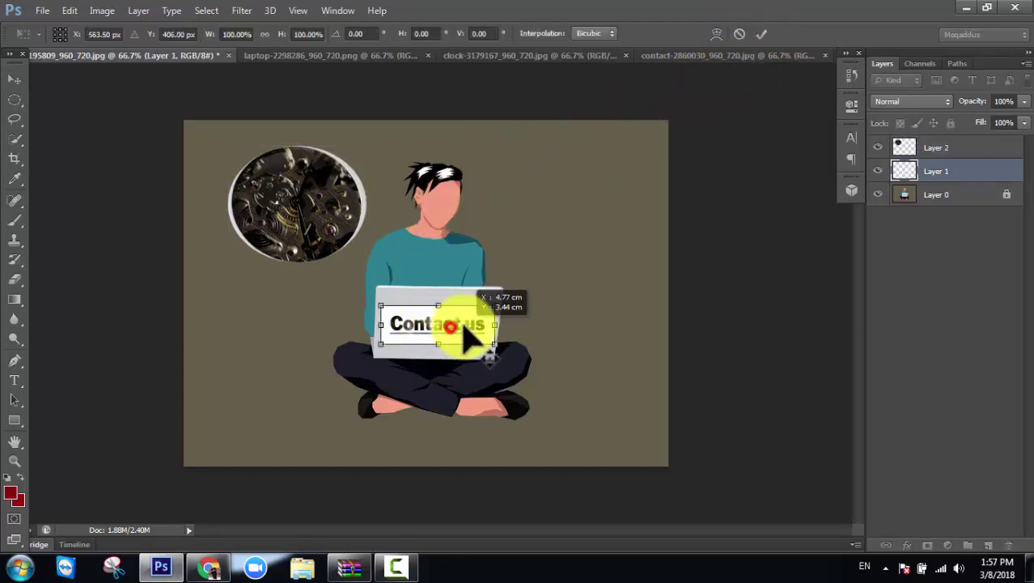
{"action": "left_click_drag", "start_coordinate": [437, 319], "coordinate": [420, 323]}
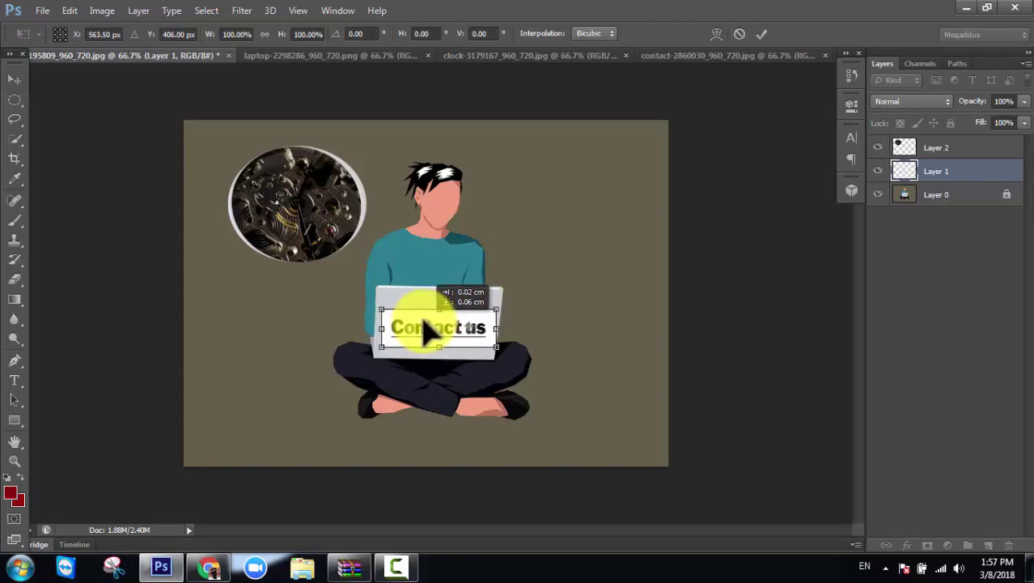
{"action": "left_click_drag", "start_coordinate": [425, 322], "coordinate": [426, 321]}
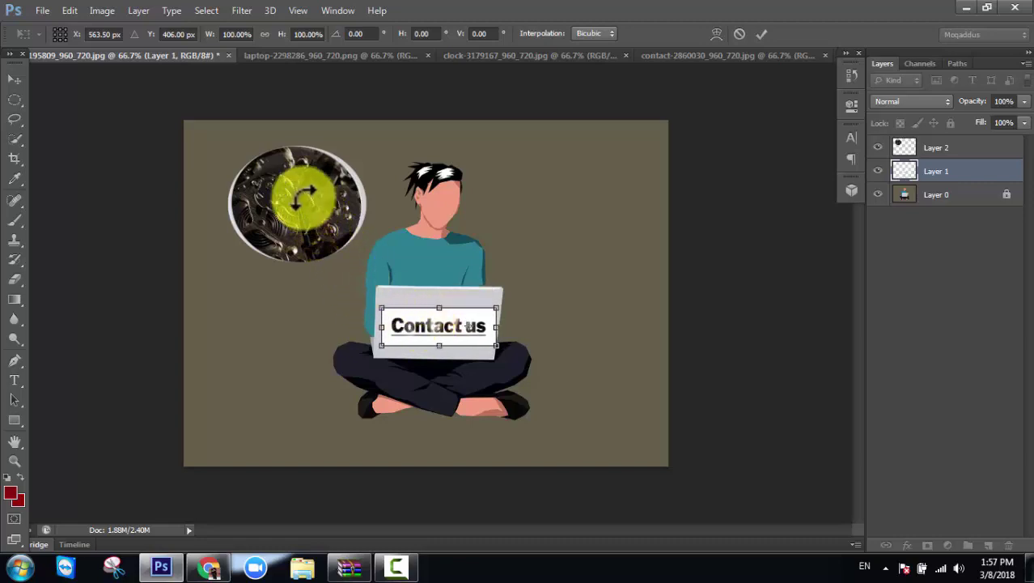
{"action": "left_click", "coordinate": [761, 35]}
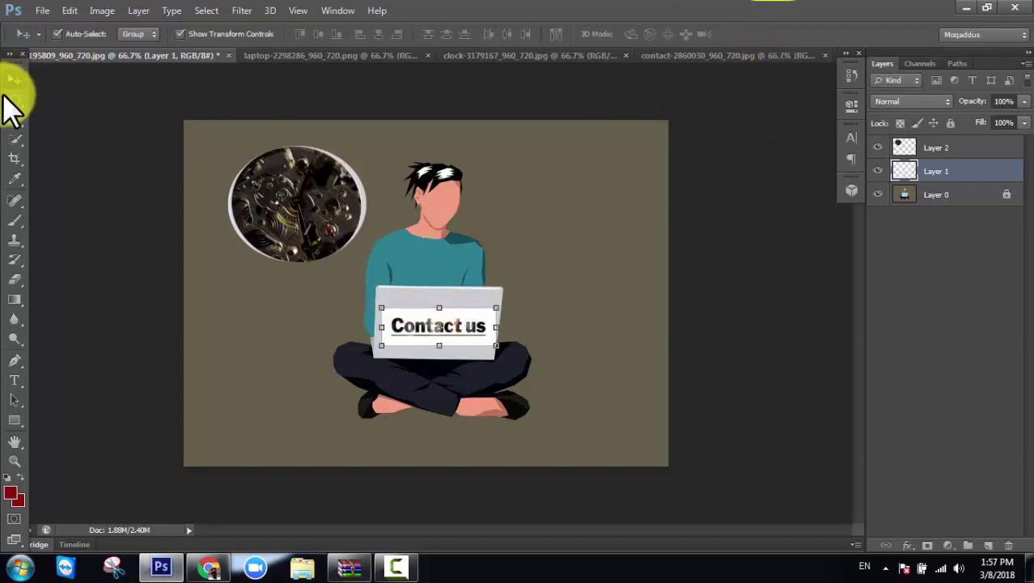
{"action": "left_click", "coordinate": [292, 207]}
{"action": "left_click_drag", "start_coordinate": [291, 207], "coordinate": [288, 201]}
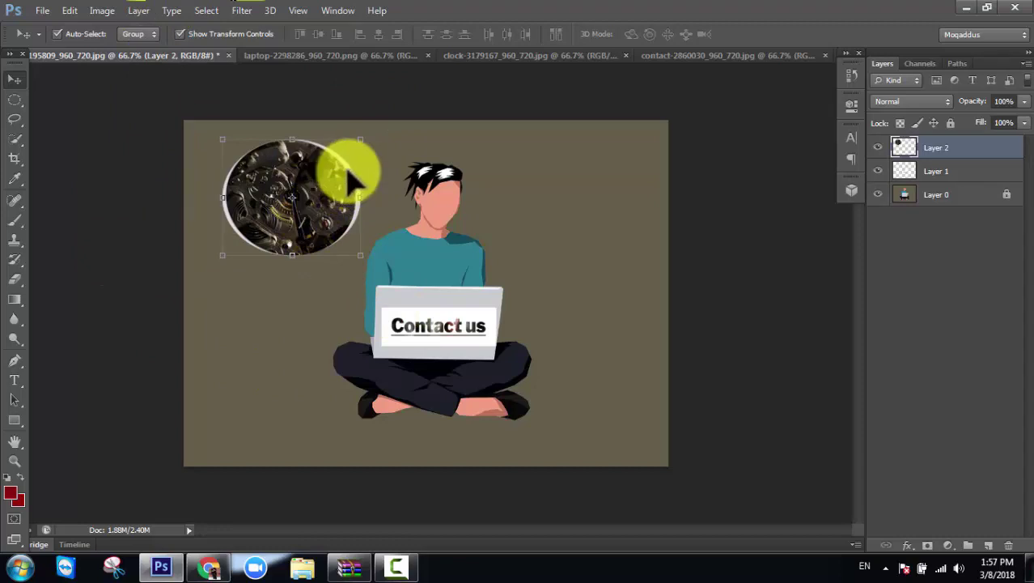
Step: Close all open documents without saving changes
{"action": "left_click", "coordinate": [37, 11]}
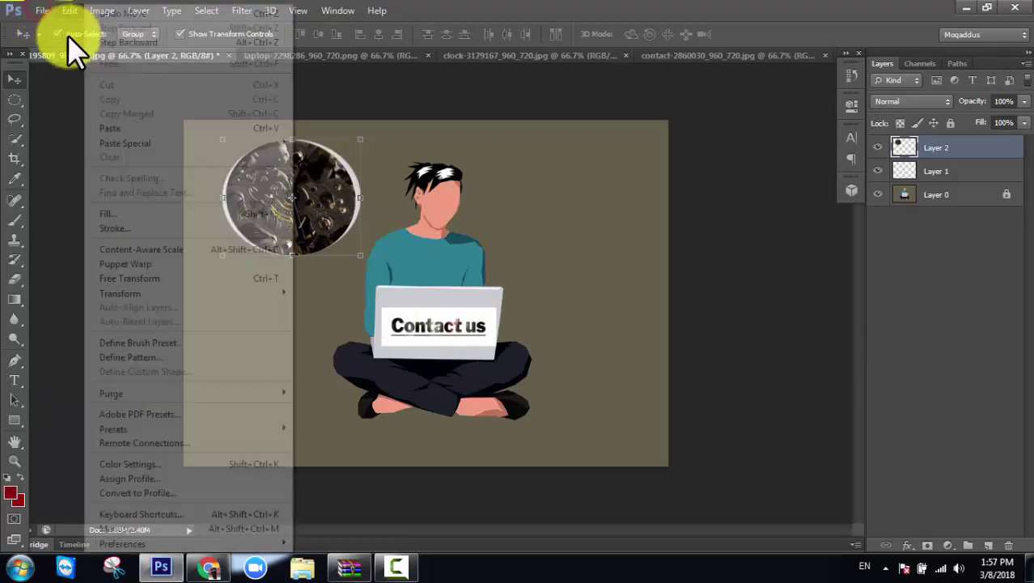
{"action": "left_click", "coordinate": [65, 149]}
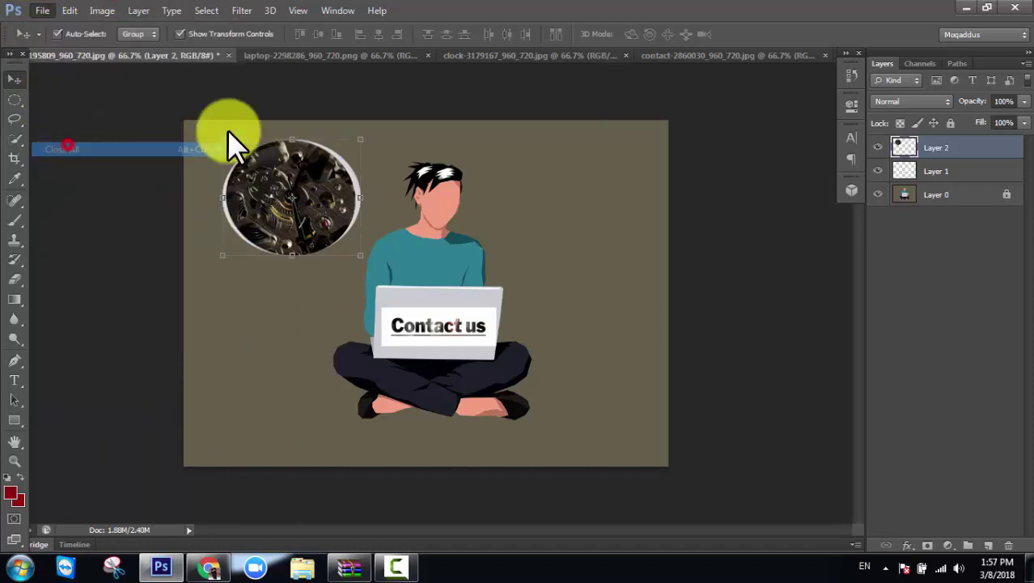
{"action": "left_click", "coordinate": [533, 220]}
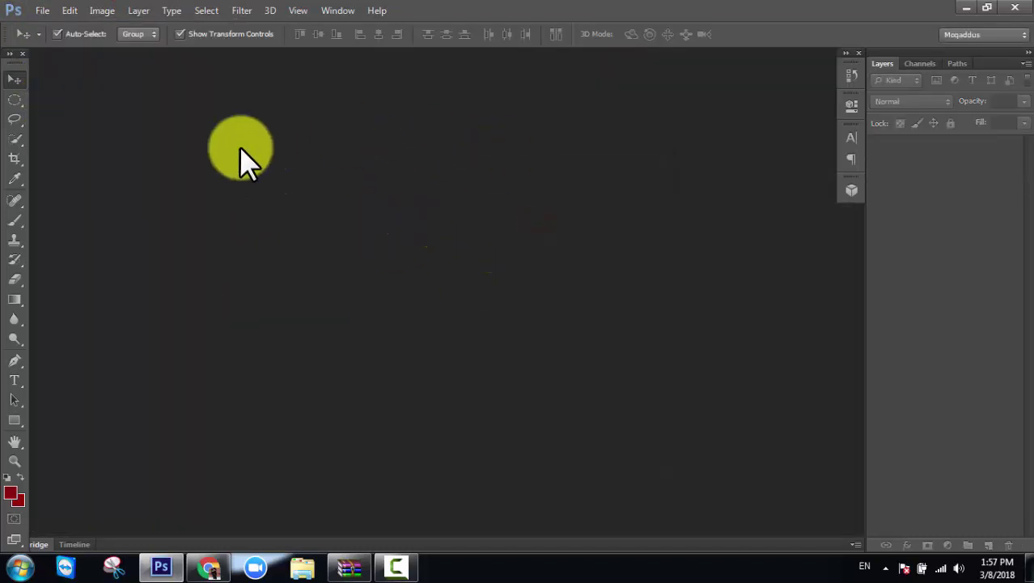
Step: Create a new Default Photoshop Size document measured in pixels, 454 × 340
{"action": "left_click", "coordinate": [46, 10]}
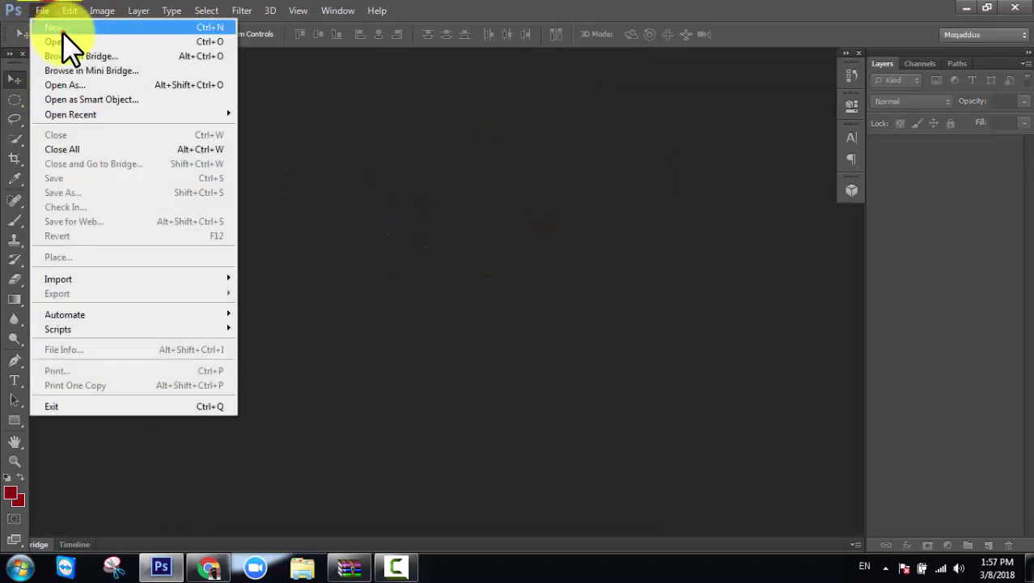
{"action": "left_click", "coordinate": [62, 32]}
{"action": "left_click", "coordinate": [547, 187]}
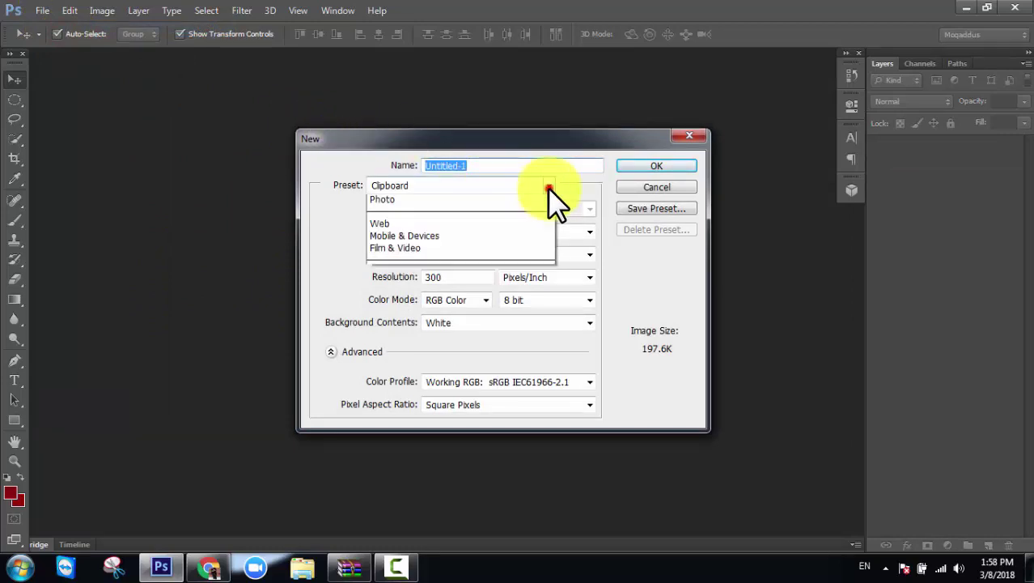
{"action": "left_click", "coordinate": [439, 210]}
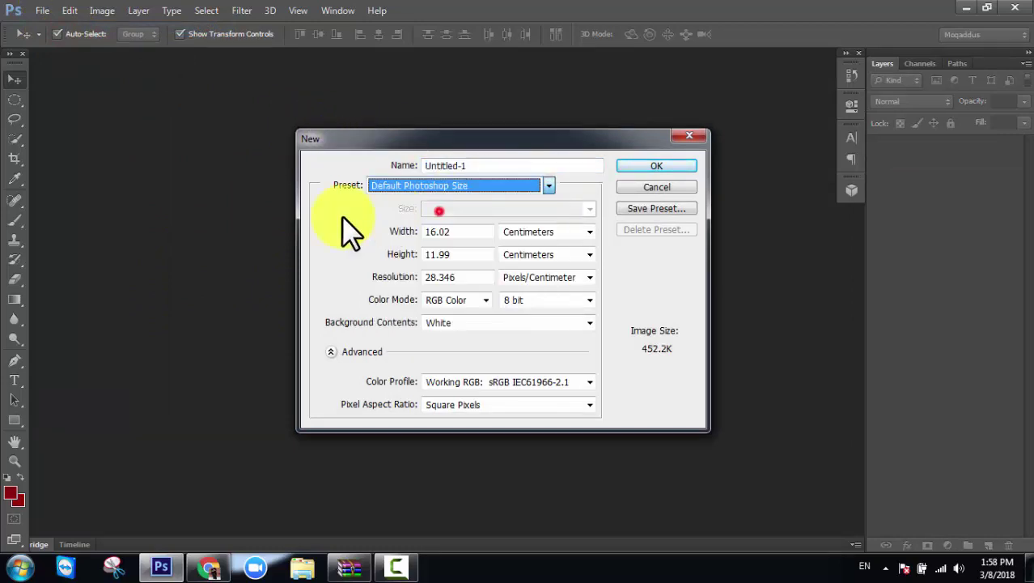
{"action": "left_click", "coordinate": [518, 233]}
{"action": "left_click", "coordinate": [539, 251]}
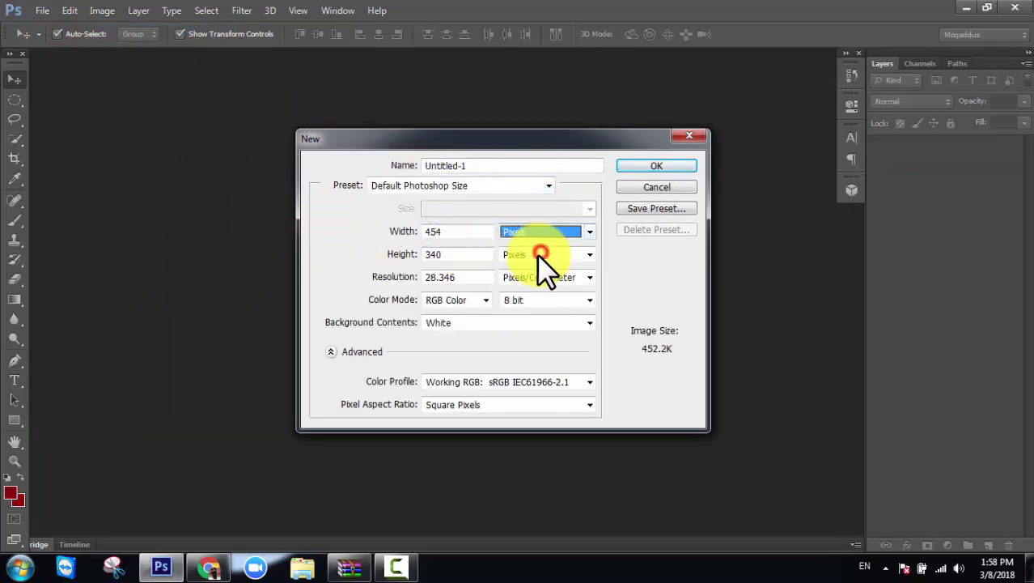
{"action": "left_click", "coordinate": [648, 160]}
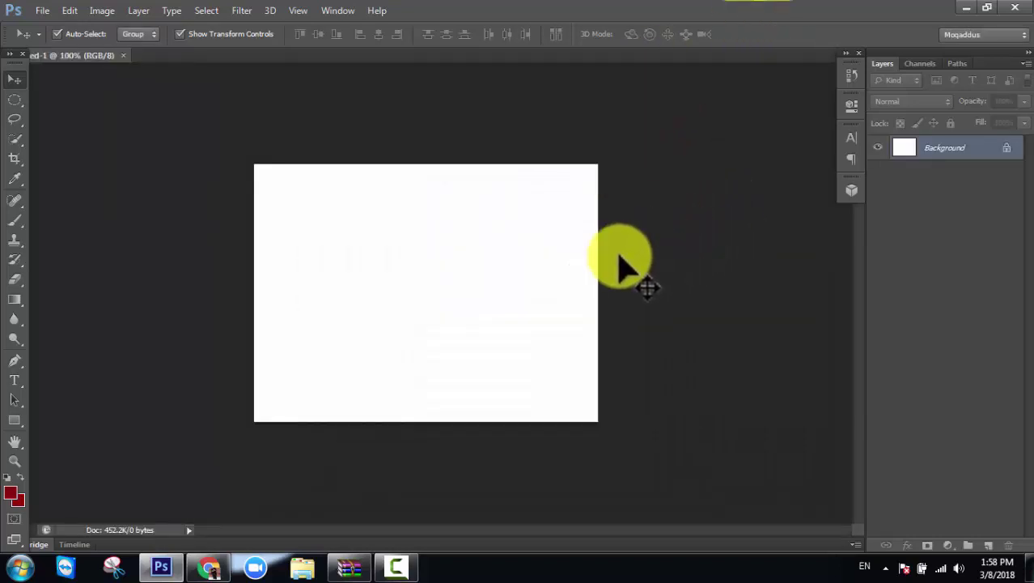
Step: Zoom the new canvas to 200% and select the Paint Bucket tool from the gradient flyout
{"action": "key", "text": "ctrl+plus"}
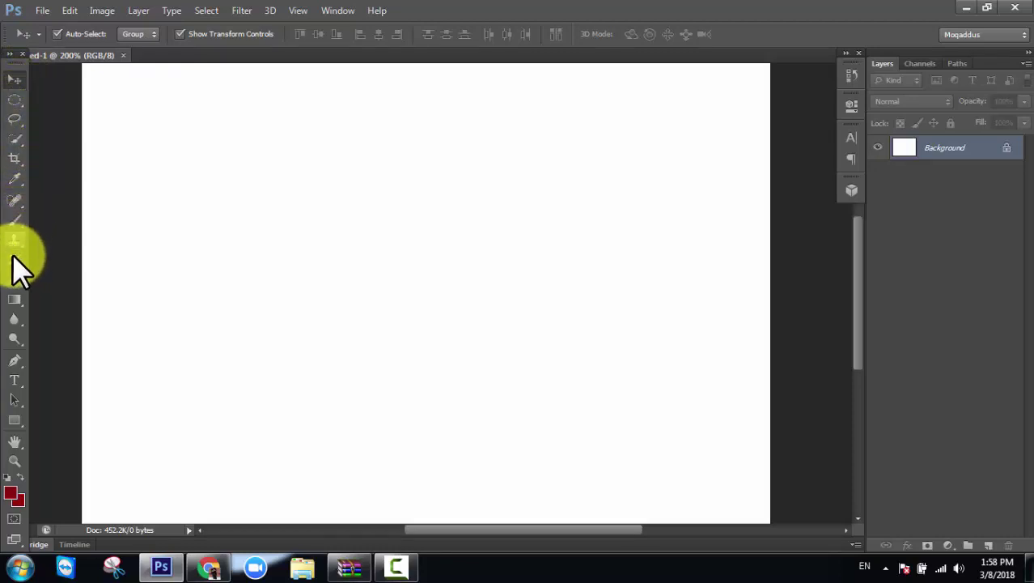
{"action": "left_click", "coordinate": [16, 299]}
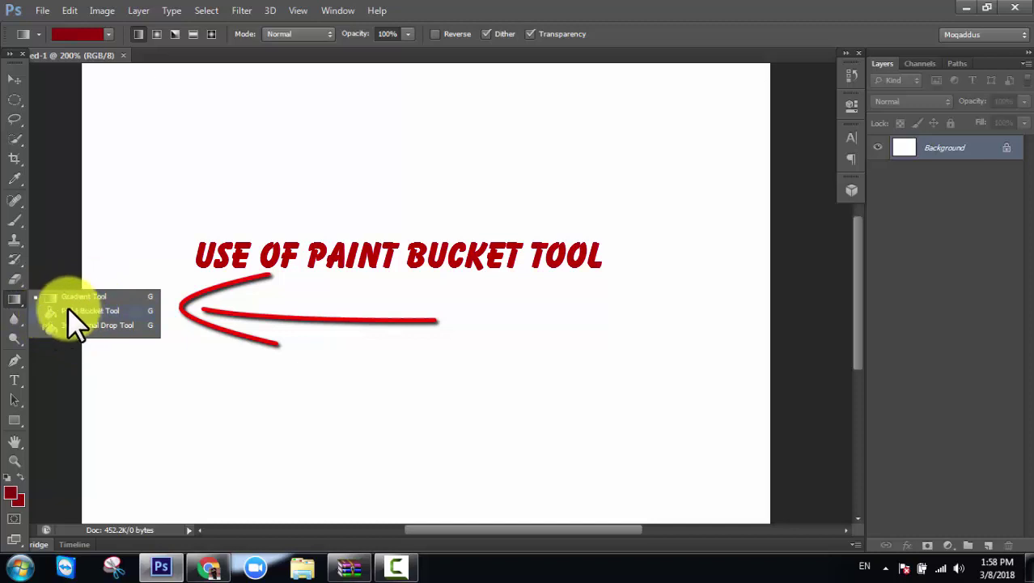
{"action": "left_click", "coordinate": [96, 311]}
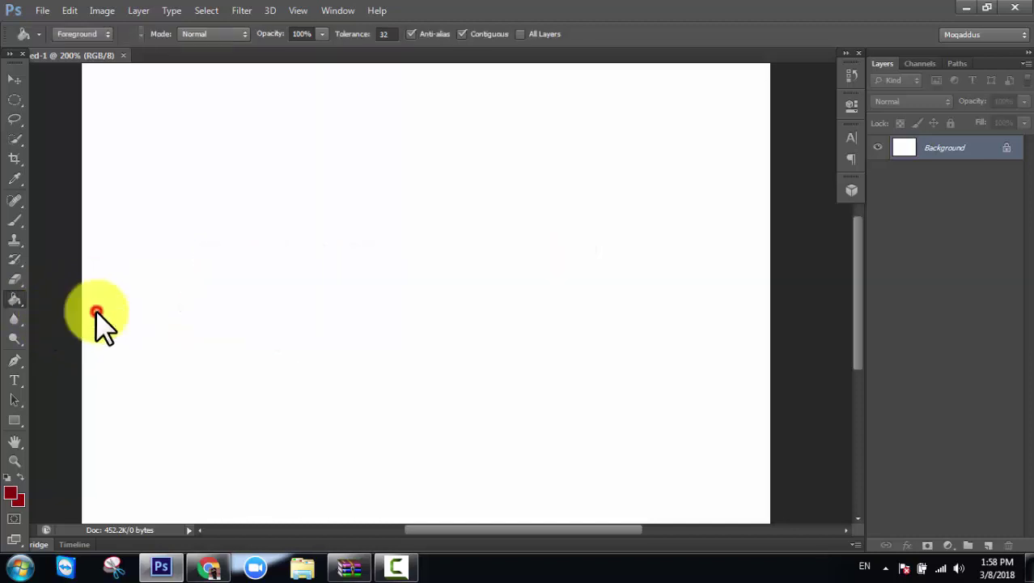
Step: Bucket-fill the canvas dark red, then refill it with a bright green foreground colour
{"action": "left_click", "coordinate": [356, 195]}
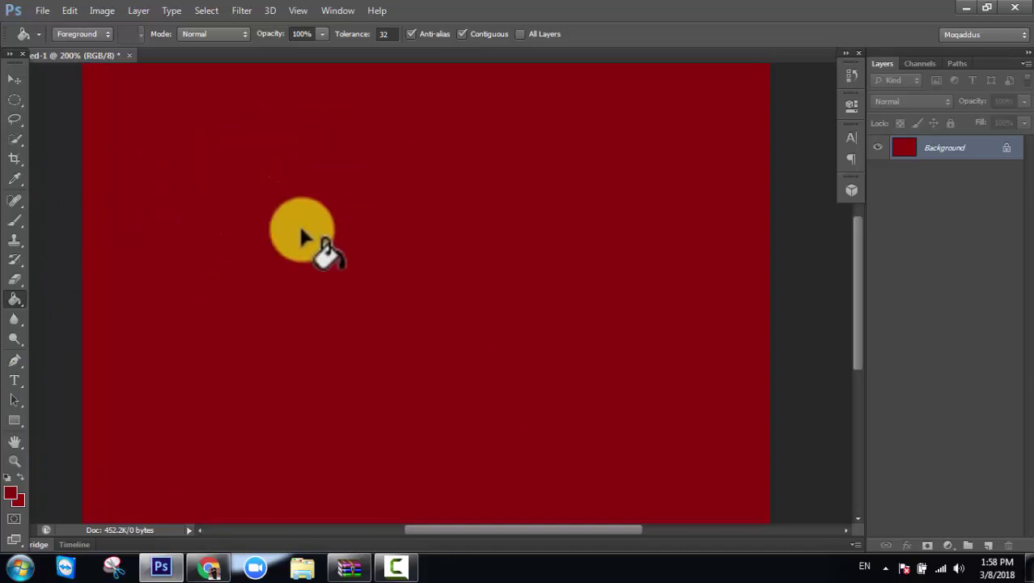
{"action": "left_click", "coordinate": [10, 492]}
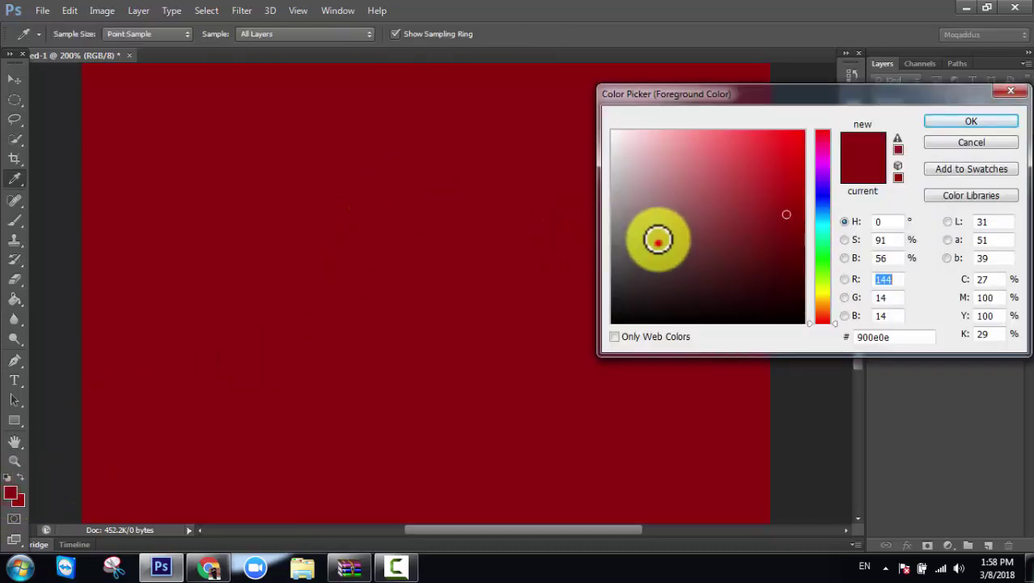
{"action": "left_click", "coordinate": [742, 168]}
{"action": "left_click", "coordinate": [820, 246]}
{"action": "left_click", "coordinate": [777, 171]}
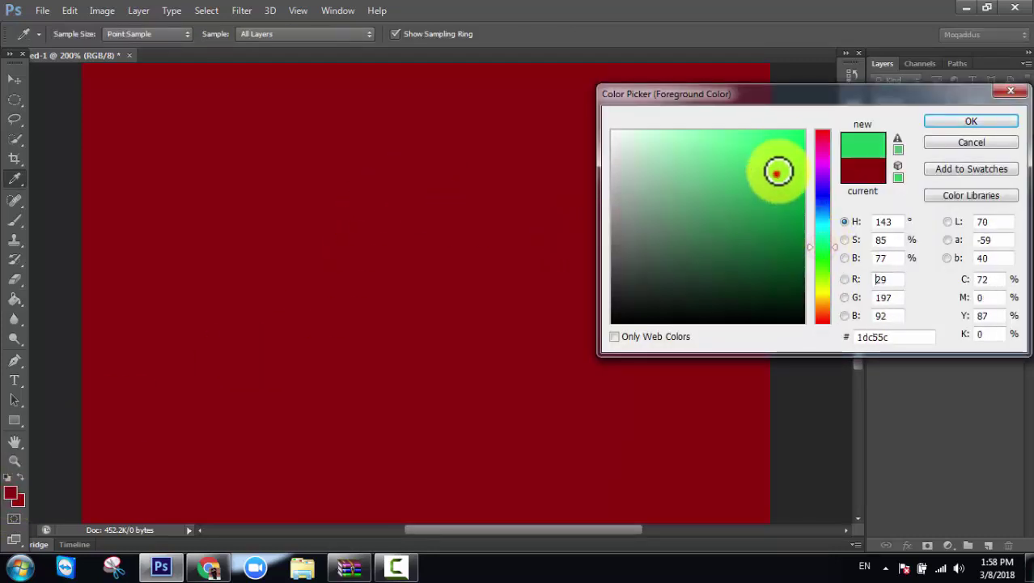
{"action": "left_click", "coordinate": [788, 149]}
{"action": "left_click", "coordinate": [935, 122]}
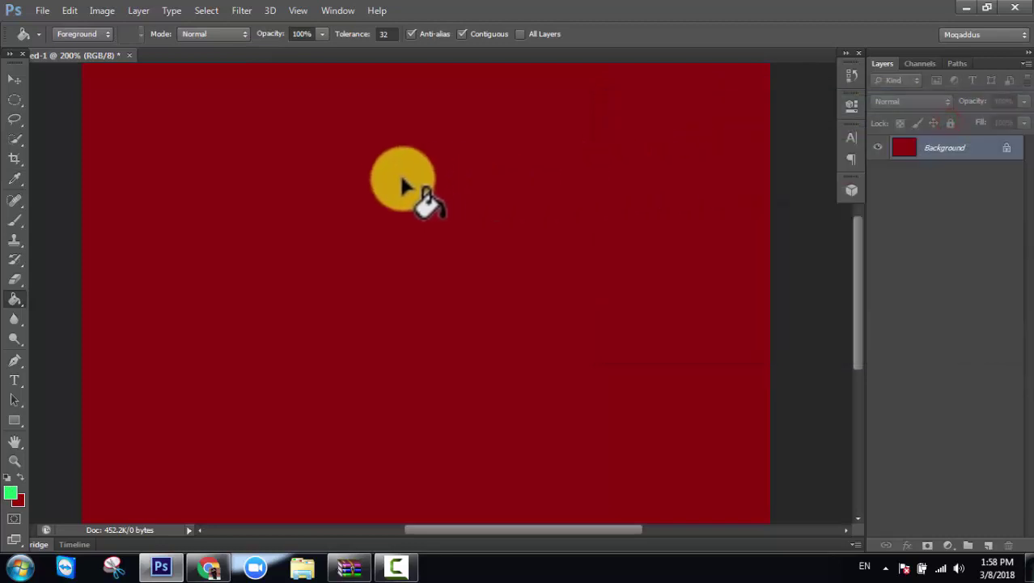
{"action": "left_click", "coordinate": [404, 183]}
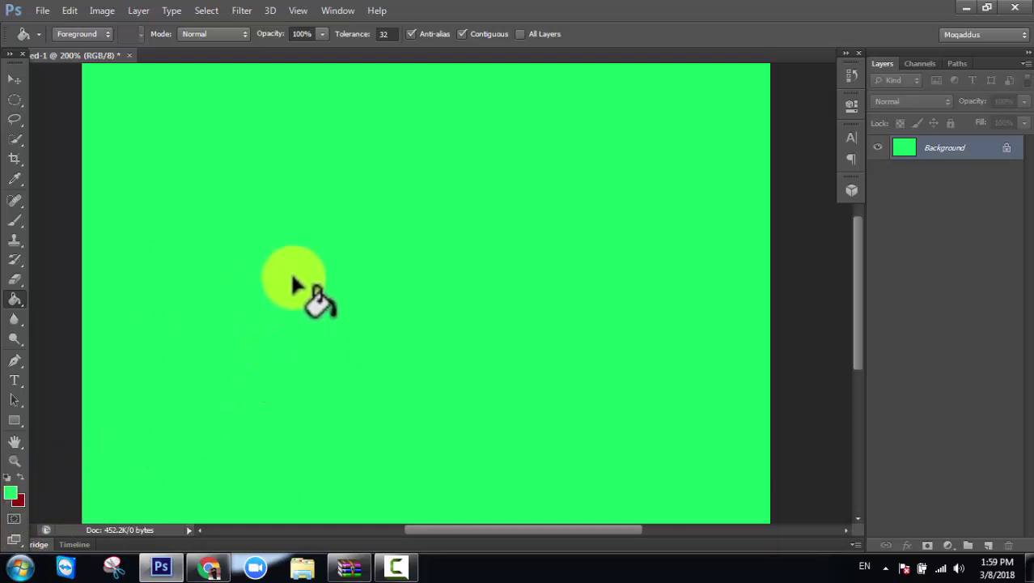
Step: Refill the canvas with yellow-green (#68e515), then back to white
{"action": "left_click", "coordinate": [9, 488]}
{"action": "left_click", "coordinate": [822, 272]}
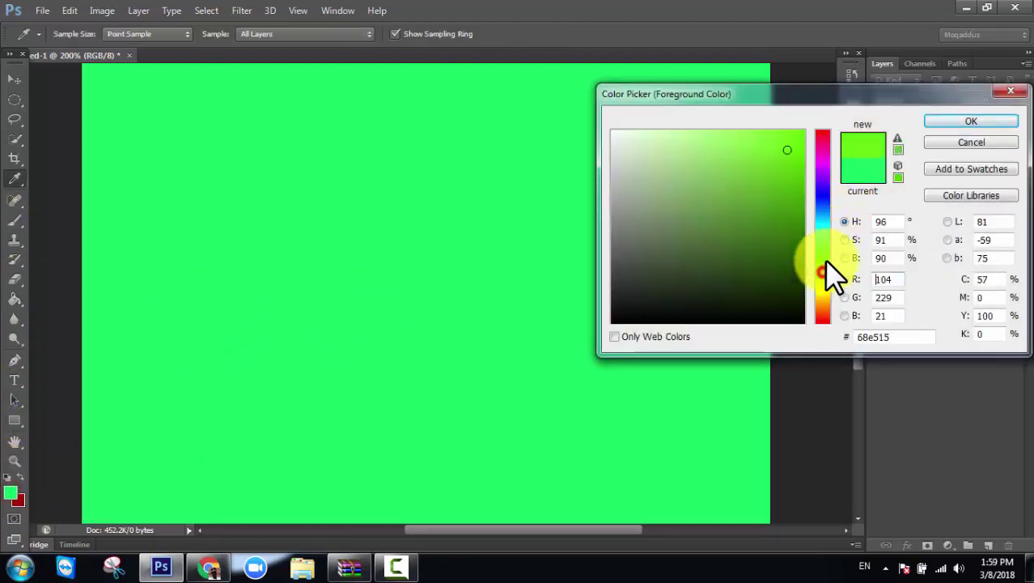
{"action": "left_click", "coordinate": [971, 122]}
{"action": "left_click", "coordinate": [692, 148]}
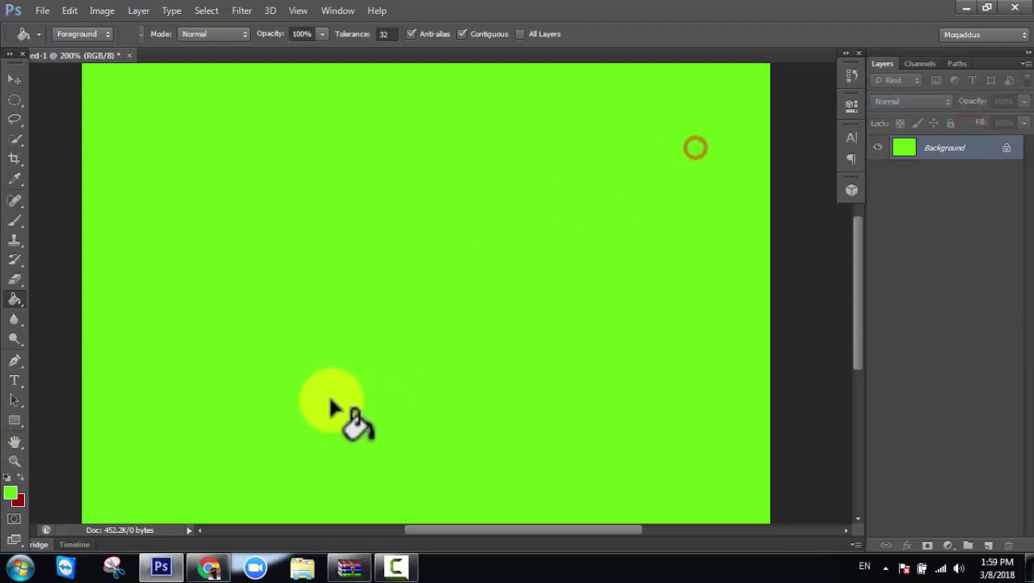
{"action": "left_click", "coordinate": [8, 491]}
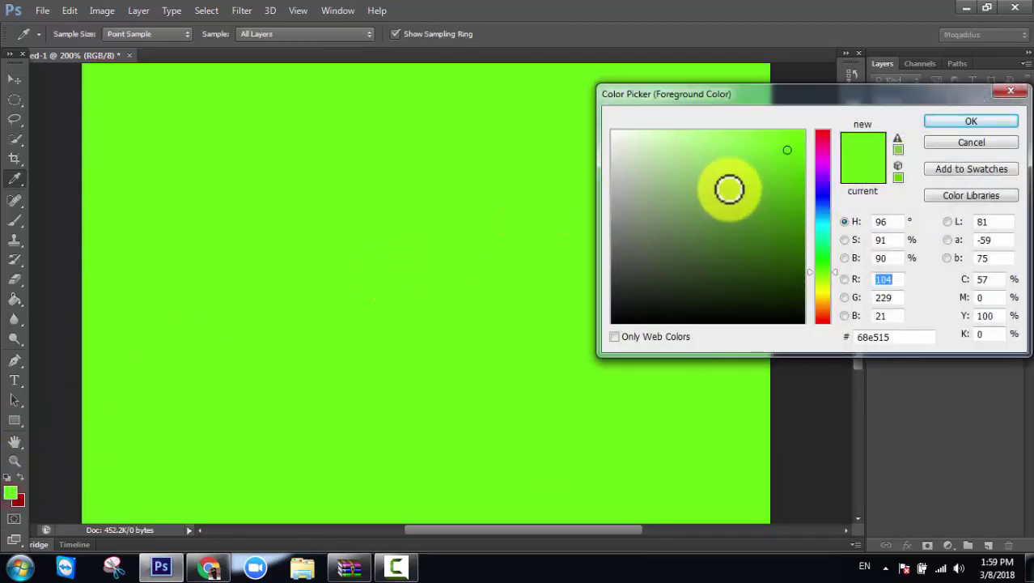
{"action": "left_click_drag", "start_coordinate": [728, 184], "coordinate": [612, 131]}
{"action": "left_click", "coordinate": [927, 121]}
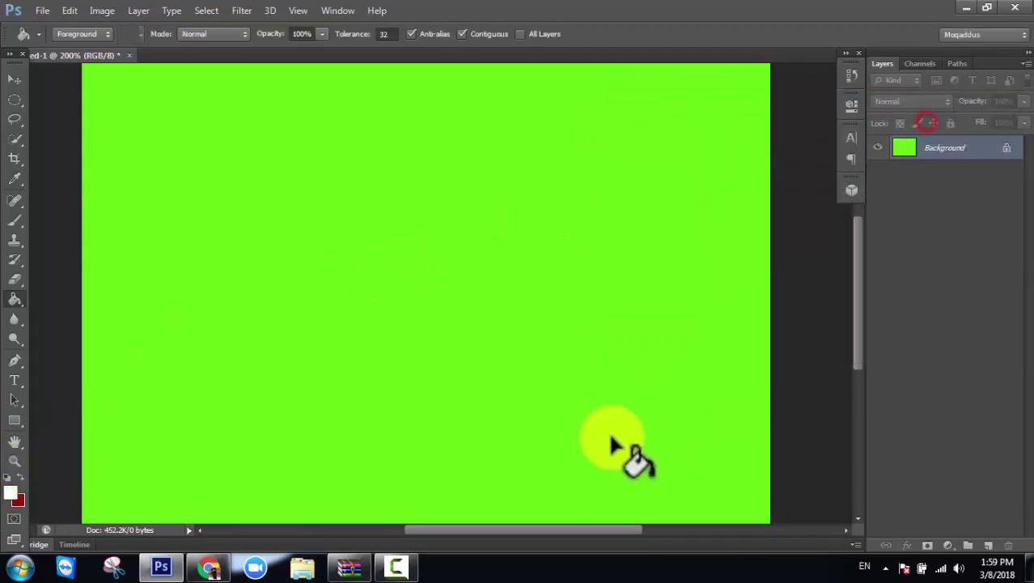
{"action": "left_click", "coordinate": [391, 295]}
Step: Drag a rectangular marquee selection across the middle of the white canvas
{"action": "left_click", "coordinate": [403, 571]}
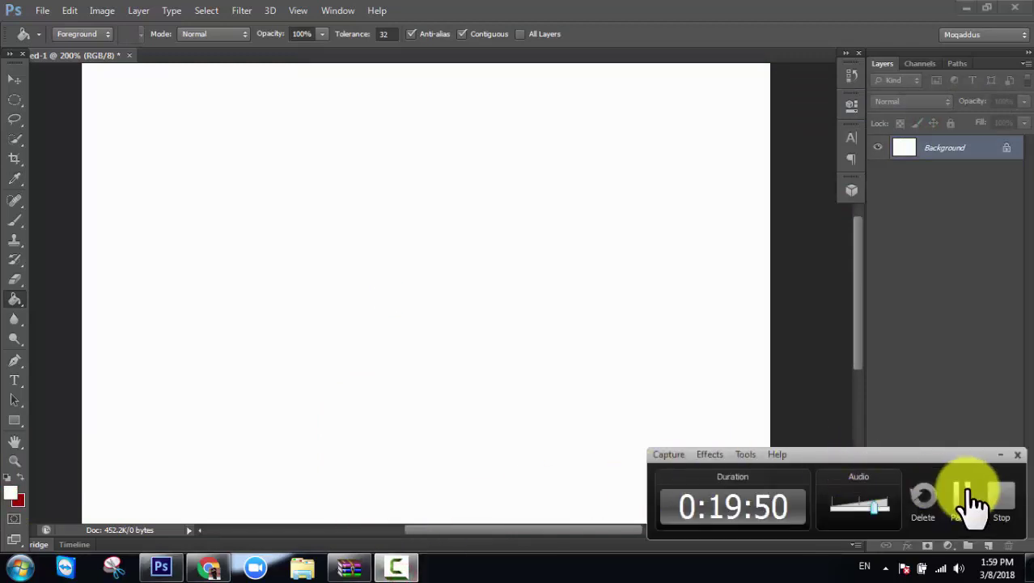
{"action": "left_click", "coordinate": [973, 498]}
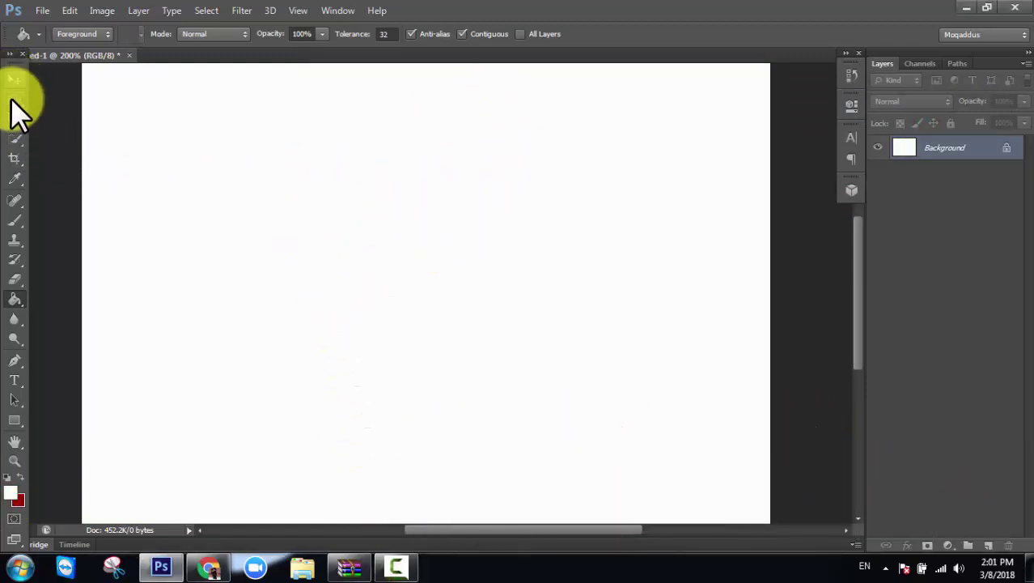
{"action": "left_click", "coordinate": [13, 101]}
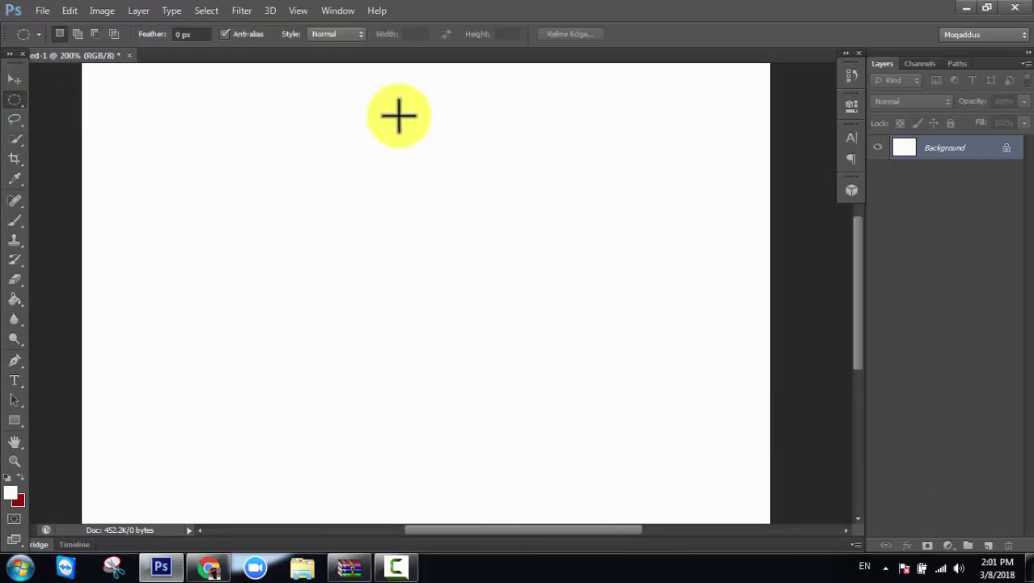
{"action": "left_click", "coordinate": [21, 102]}
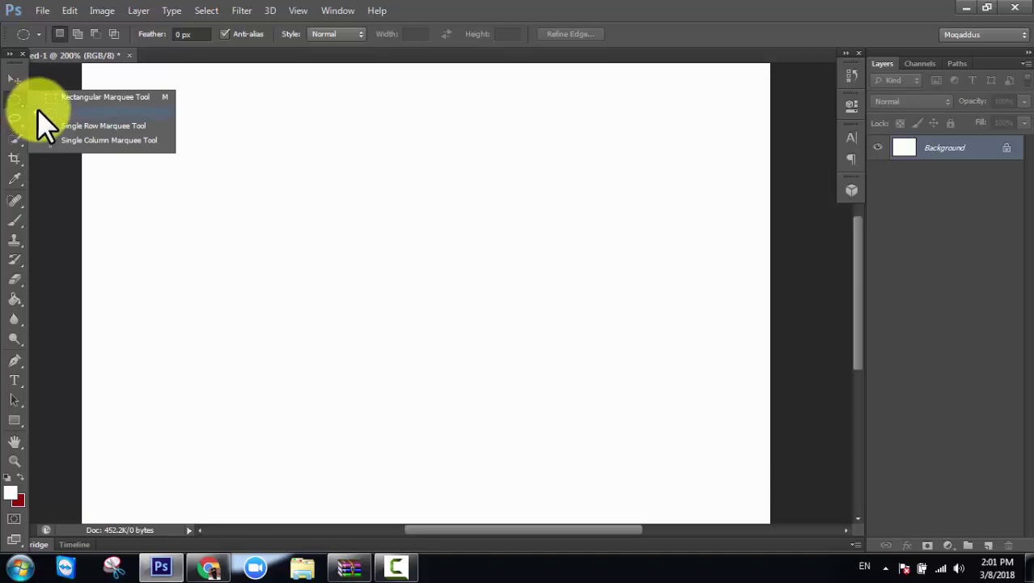
{"action": "left_click", "coordinate": [90, 97]}
{"action": "mouse_move", "coordinate": [284, 153]}
{"action": "left_mouse_down"}
{"action": "mouse_move", "coordinate": [439, 354]}
{"action": "mouse_move", "coordinate": [689, 362]}
{"action": "left_mouse_up"}
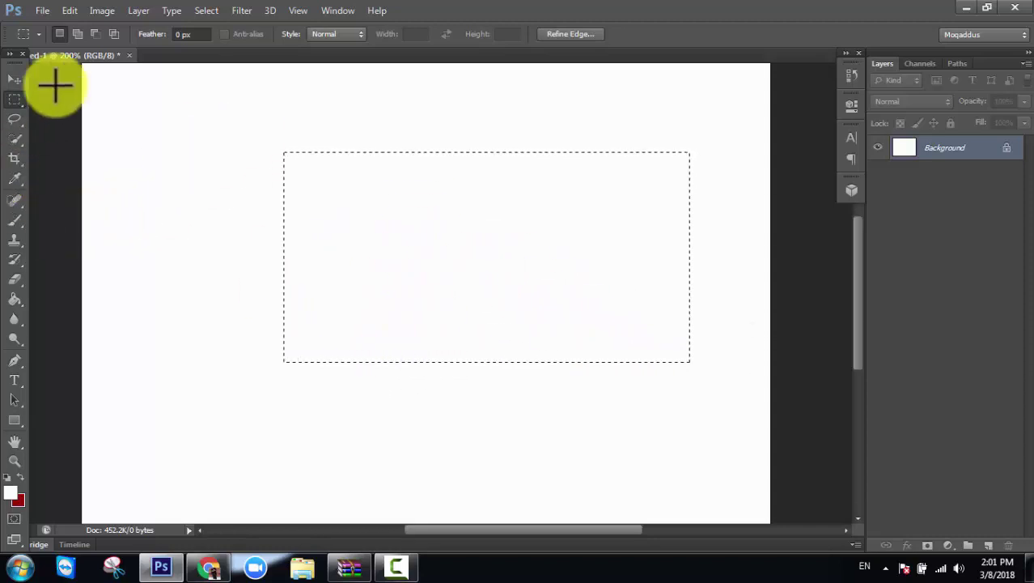
Step: Set the foreground to bright red (e41515) and bucket-fill the rectangular selection
{"action": "left_click", "coordinate": [12, 304]}
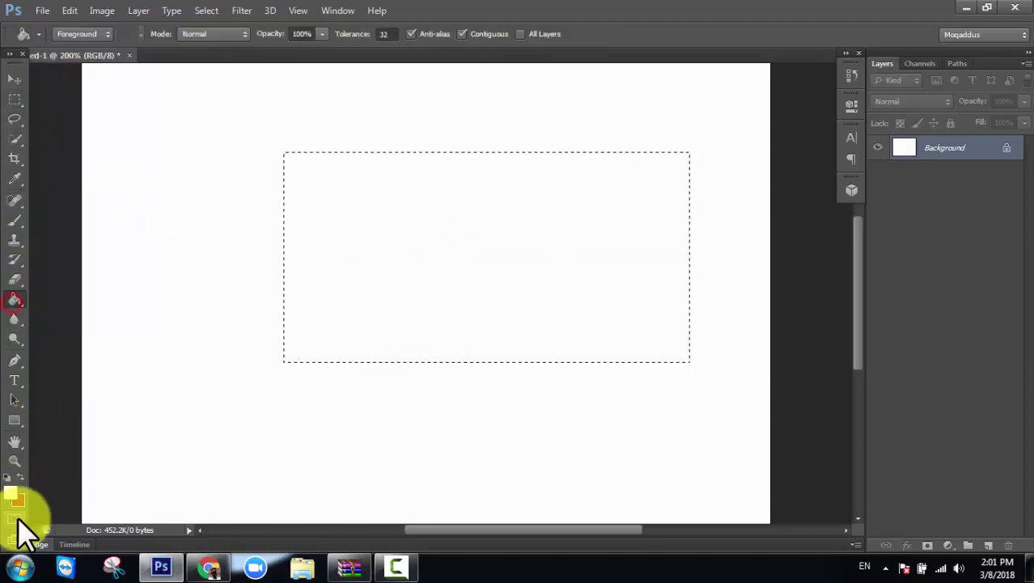
{"action": "left_click", "coordinate": [10, 492]}
{"action": "left_click_drag", "start_coordinate": [729, 193], "coordinate": [793, 146]}
{"action": "left_click", "coordinate": [461, 224]}
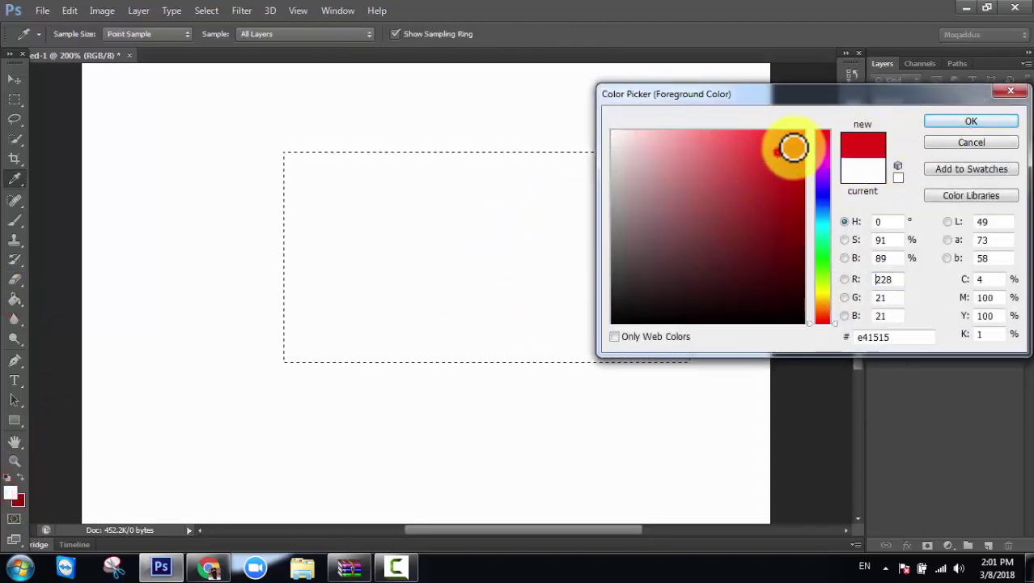
{"action": "left_click", "coordinate": [975, 120]}
{"action": "left_click", "coordinate": [444, 277]}
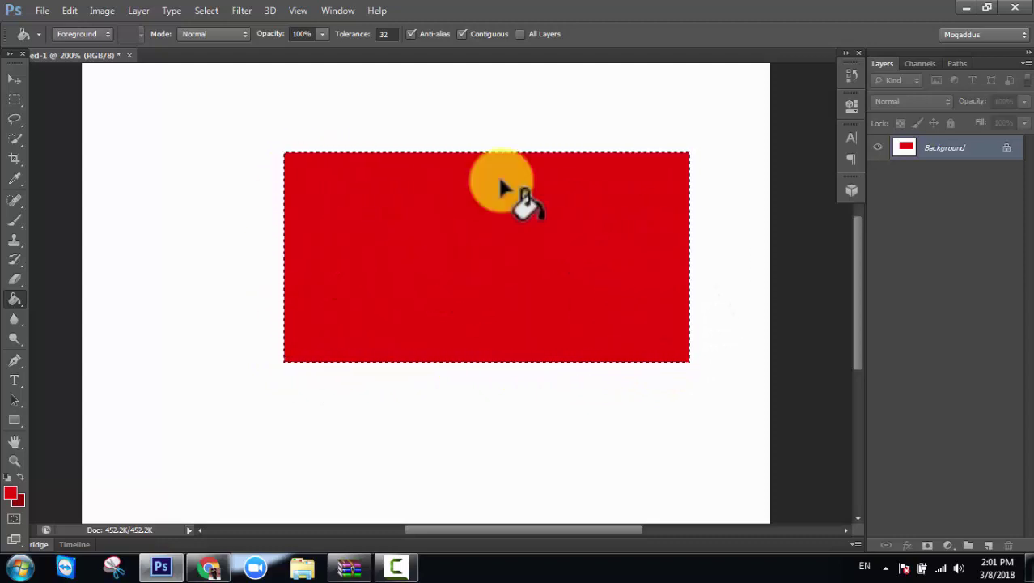
Step: Deselect the area around the red rectangle
{"action": "left_click", "coordinate": [416, 572]}
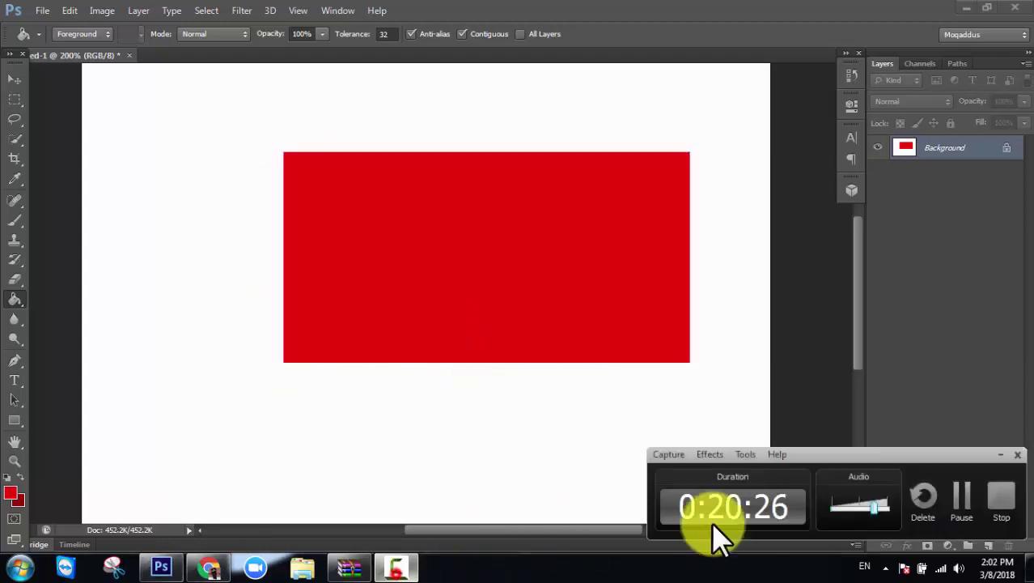
{"action": "left_click", "coordinate": [955, 492]}
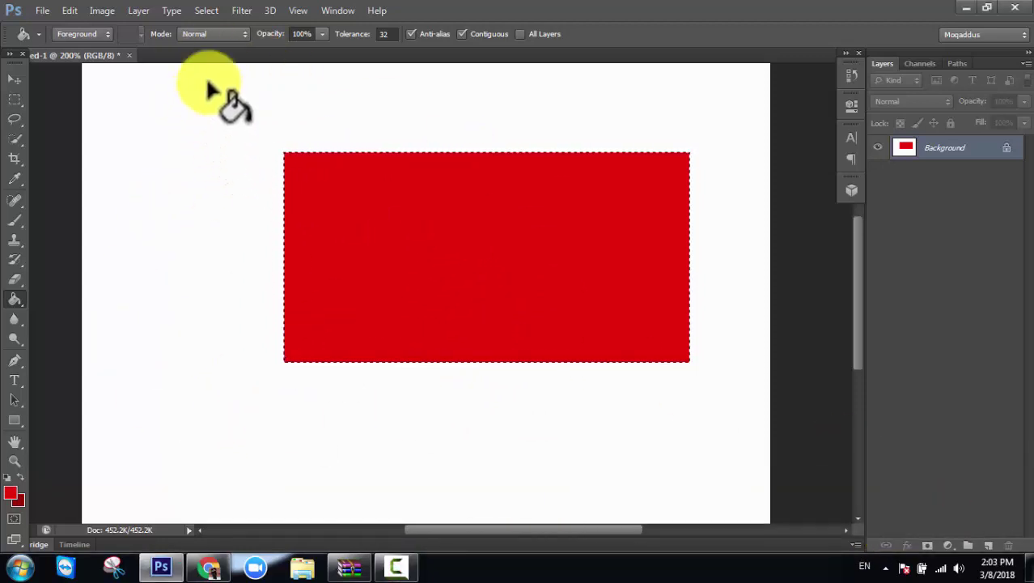
{"action": "left_click", "coordinate": [209, 12]}
{"action": "left_click", "coordinate": [228, 42]}
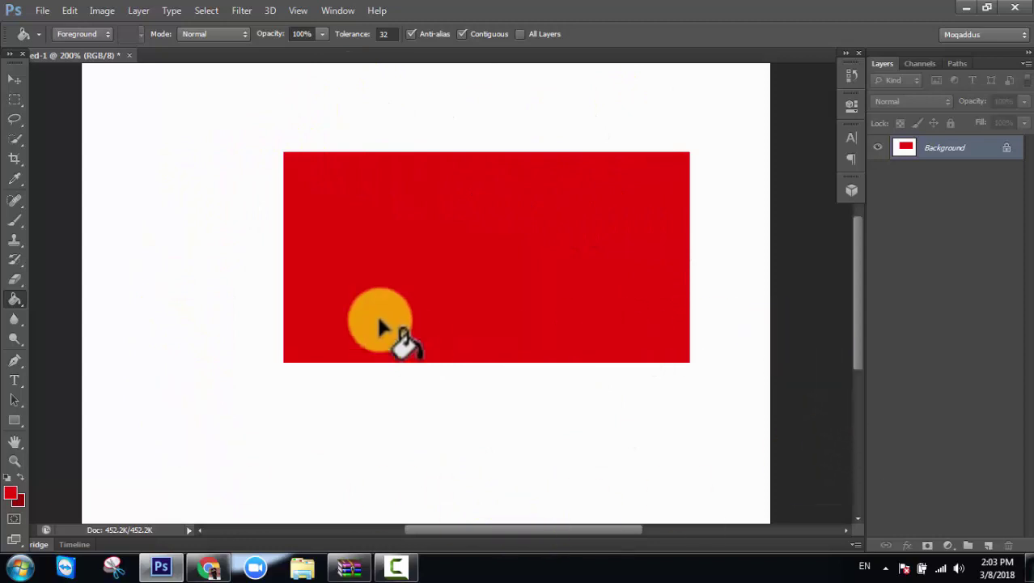
Step: After a locked-layer warning from the Move tool, marquee-select the red rectangle corner to corner
{"action": "left_click", "coordinate": [14, 78]}
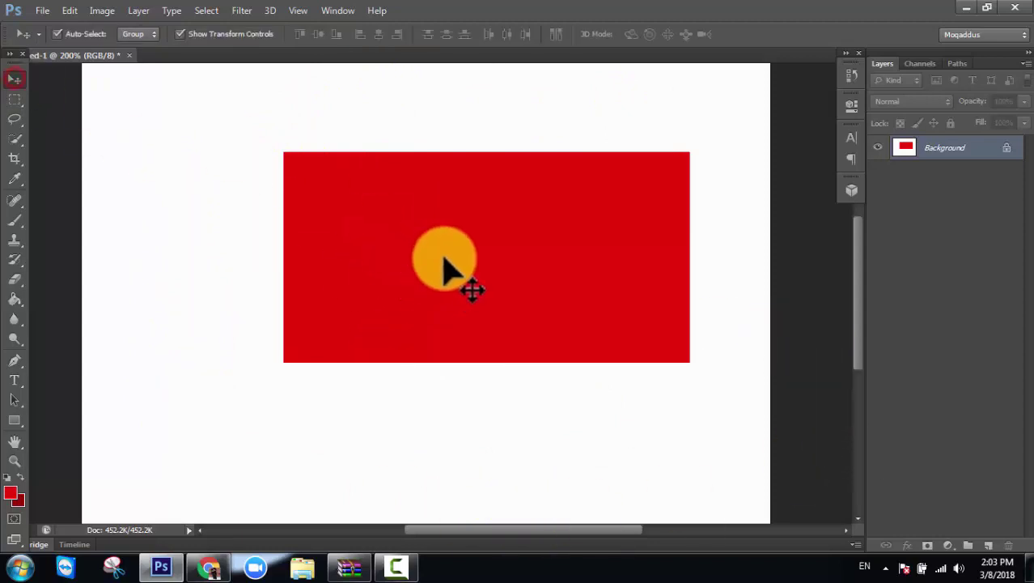
{"action": "left_click_drag", "start_coordinate": [443, 260], "coordinate": [399, 272]}
{"action": "left_click", "coordinate": [541, 224]}
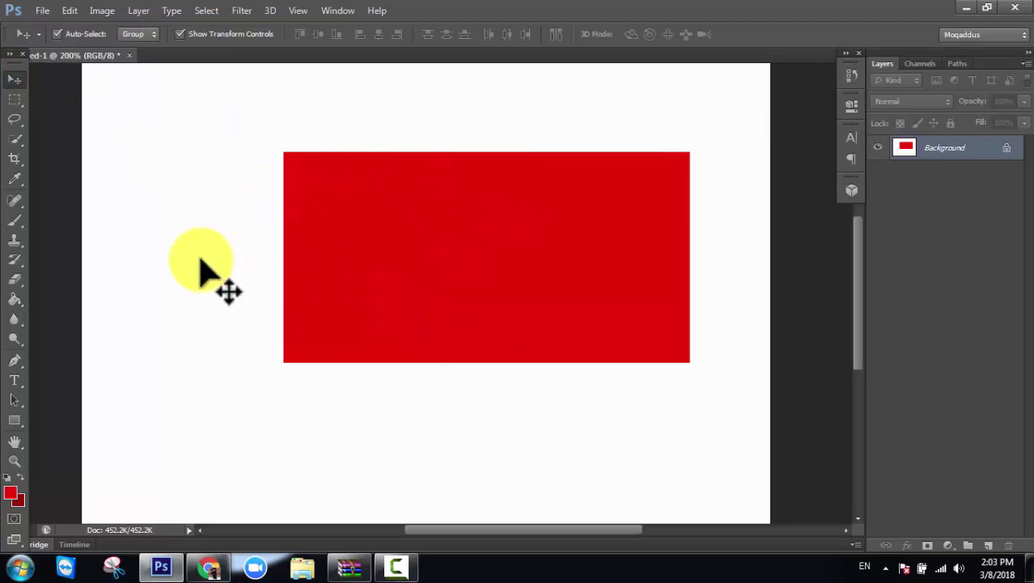
{"action": "left_click", "coordinate": [16, 100]}
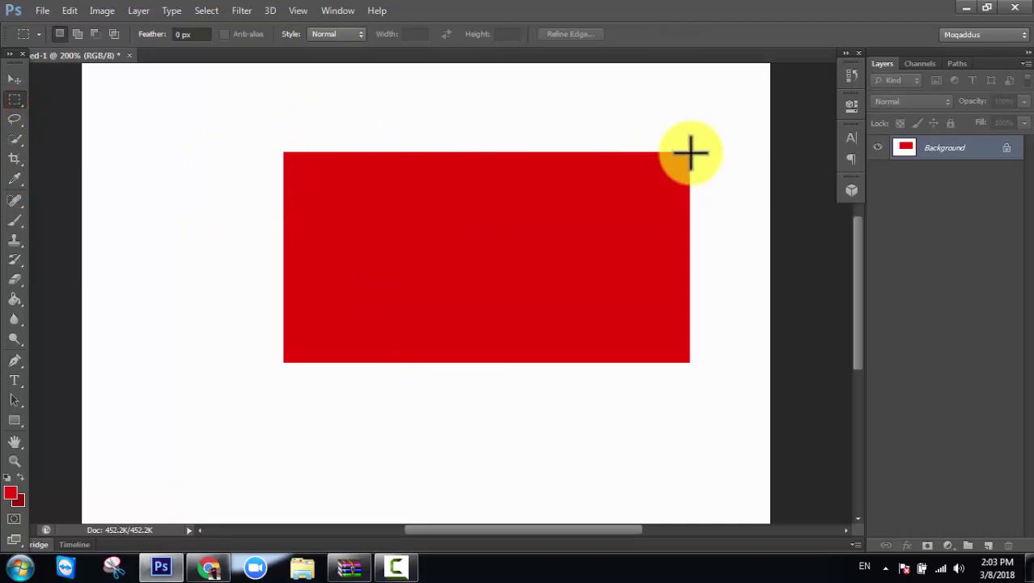
{"action": "left_click_drag", "start_coordinate": [686, 152], "coordinate": [291, 361]}
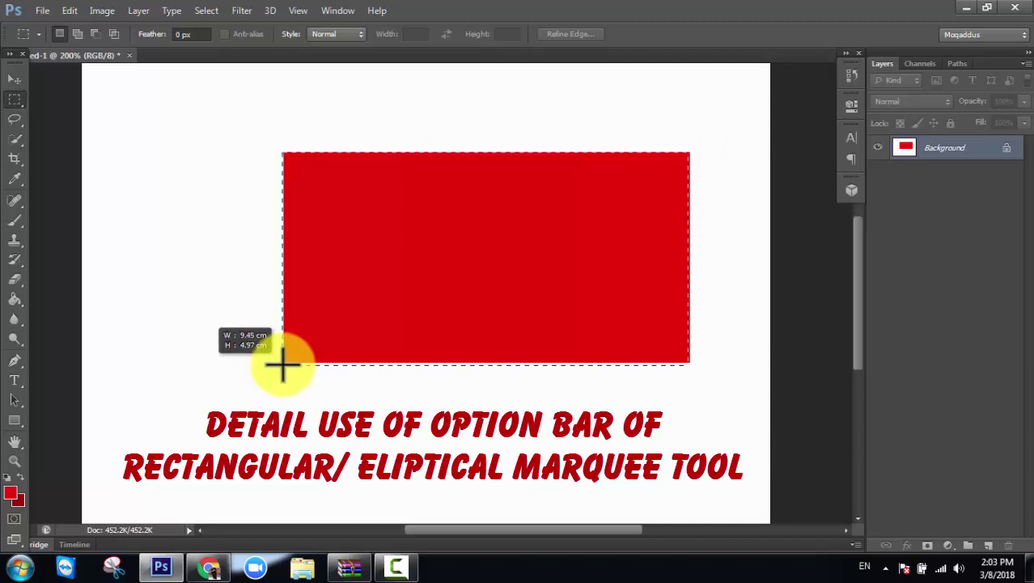
{"action": "left_click_drag", "start_coordinate": [282, 365], "coordinate": [283, 364]}
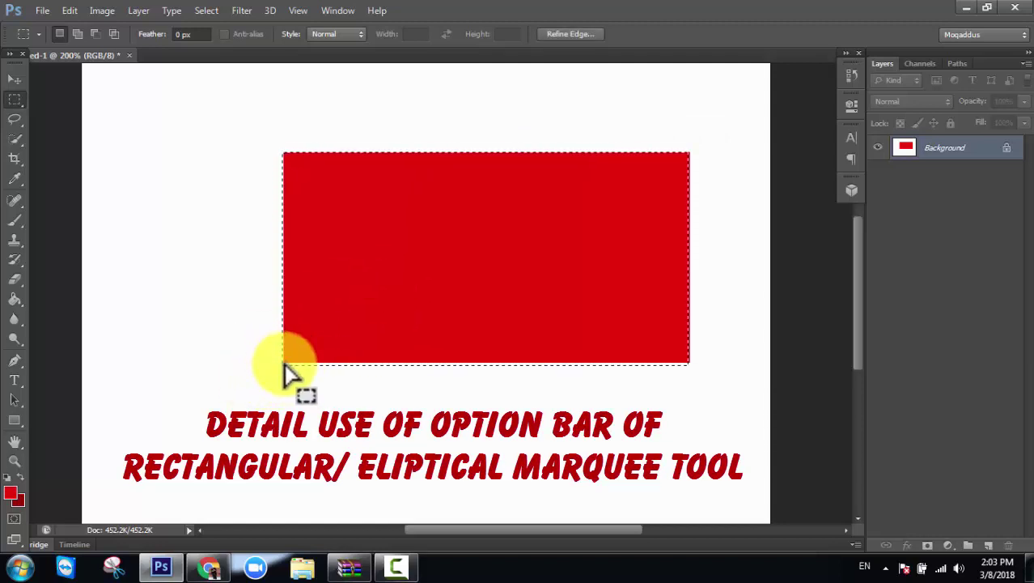
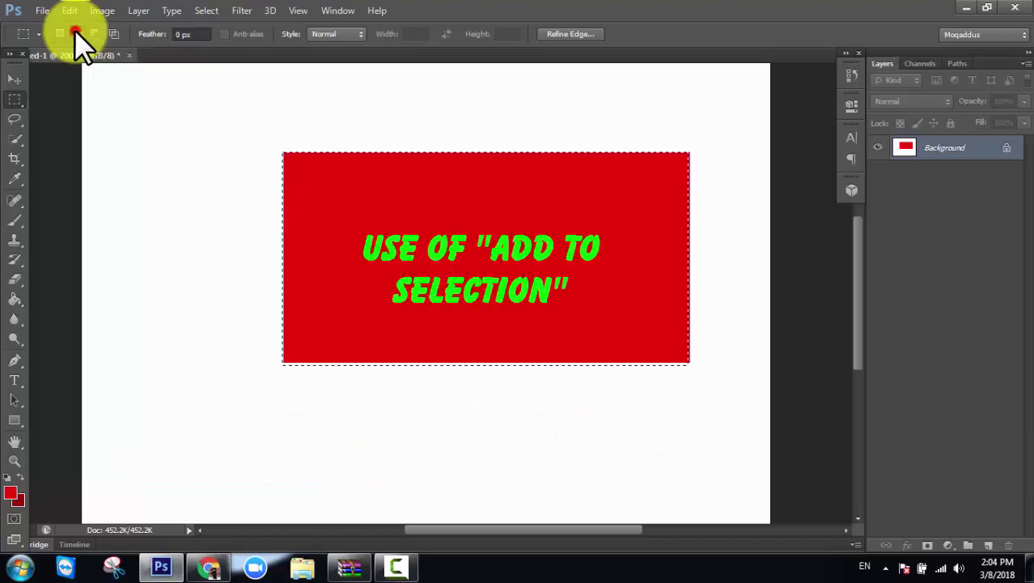
Step: Add marquee rectangles to the left of and below the red box to the selection
{"action": "left_click", "coordinate": [77, 32]}
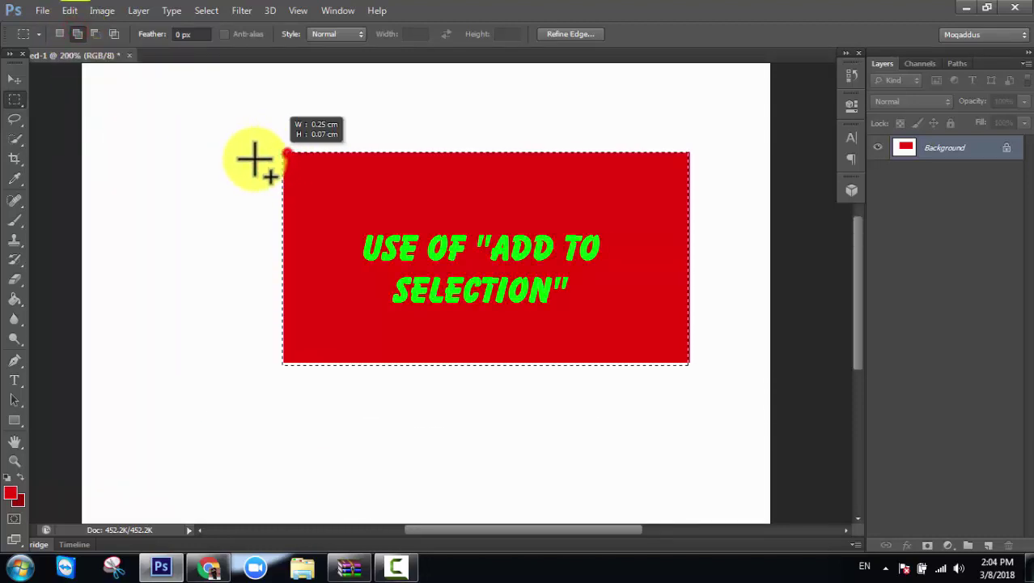
{"action": "left_click_drag", "start_coordinate": [255, 160], "coordinate": [164, 368]}
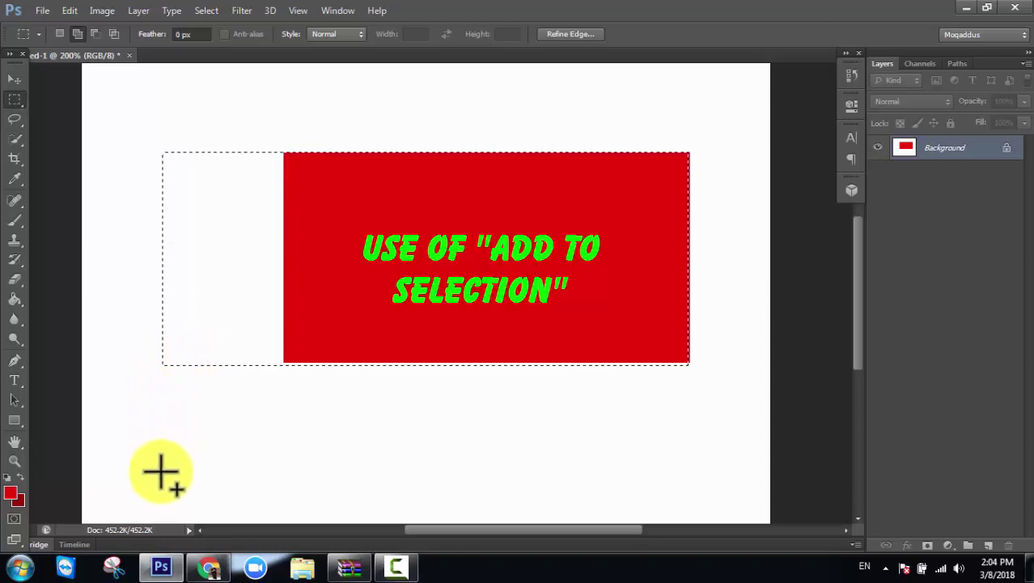
{"action": "left_click_drag", "start_coordinate": [169, 486], "coordinate": [688, 331]}
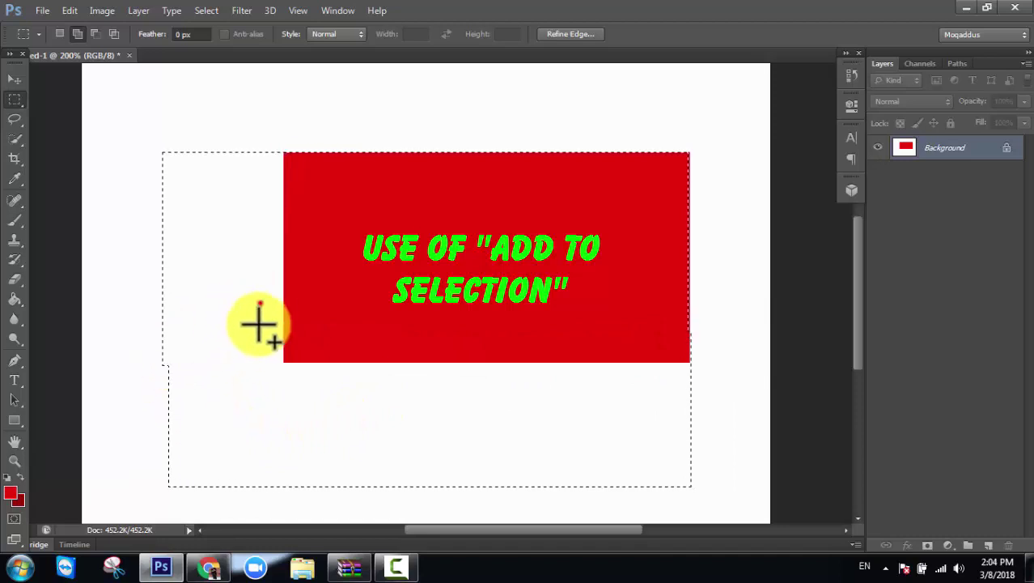
{"action": "left_click_drag", "start_coordinate": [260, 303], "coordinate": [168, 486]}
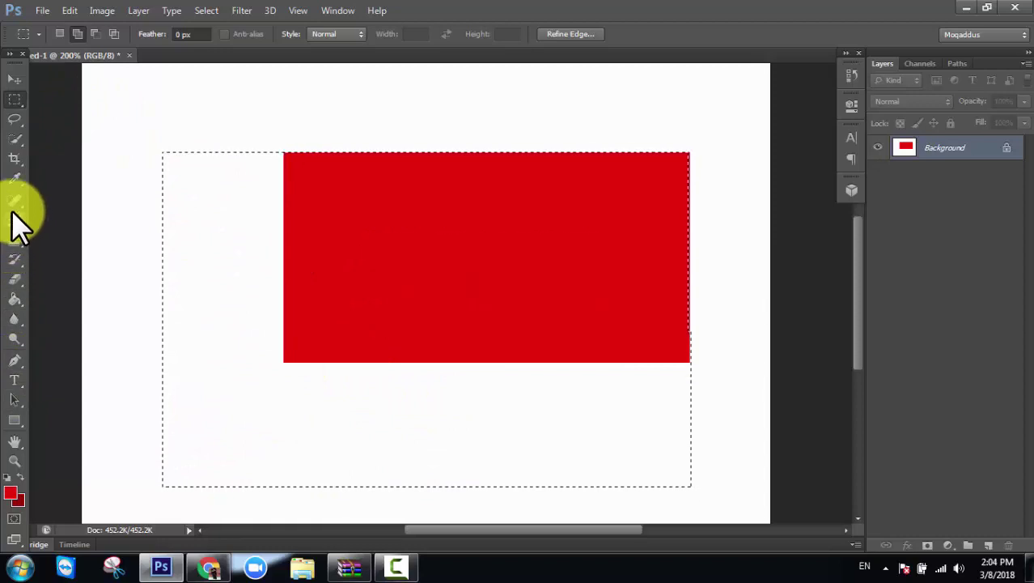
Step: Paint-bucket fill the added white part of the selection with red
{"action": "left_click", "coordinate": [15, 300]}
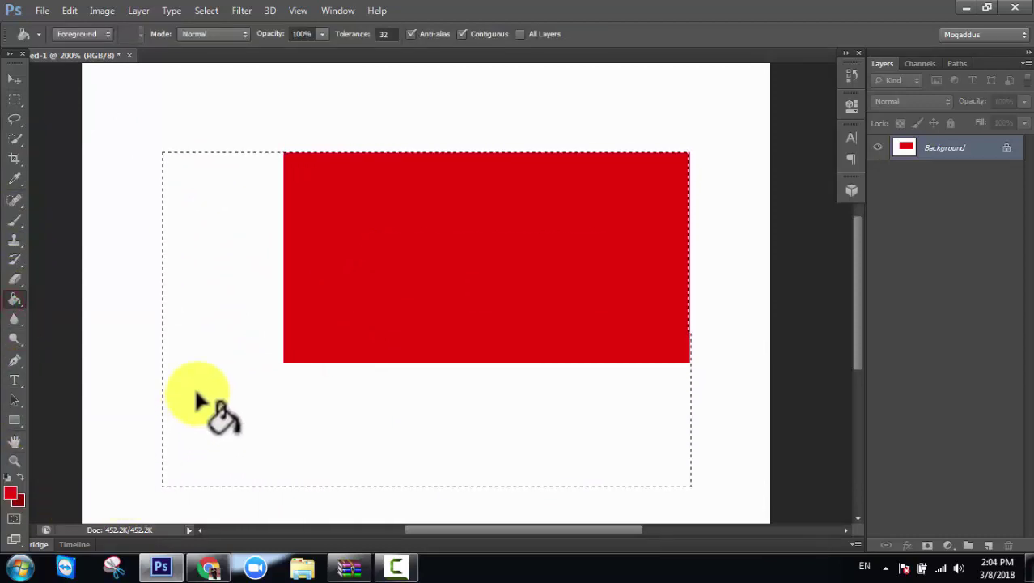
{"action": "left_click", "coordinate": [557, 384]}
{"action": "scroll", "coordinate": [571, 316], "scroll_direction": "down", "scroll_amount": 2}
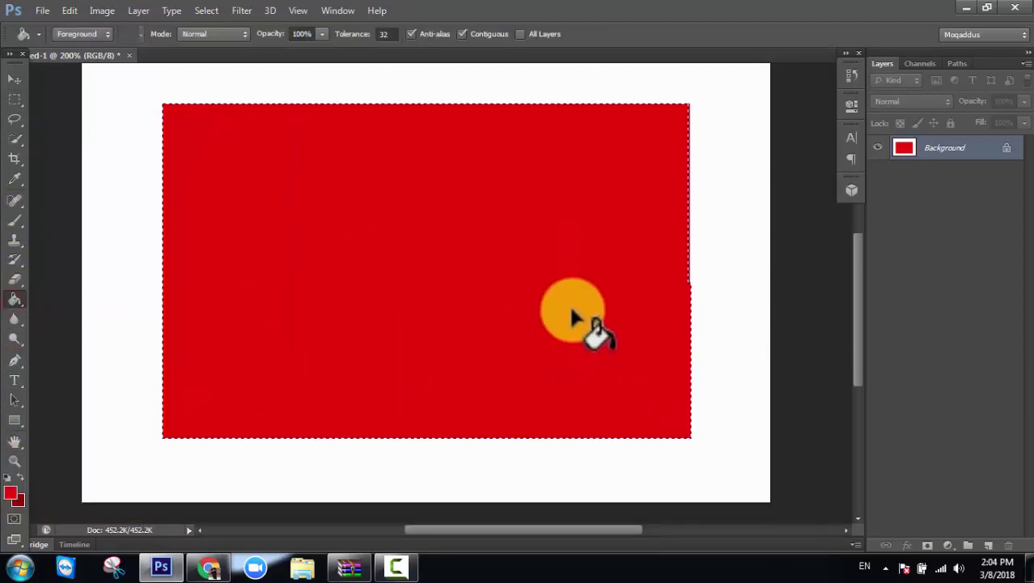
{"action": "scroll", "coordinate": [572, 315], "scroll_direction": "up", "scroll_amount": 1}
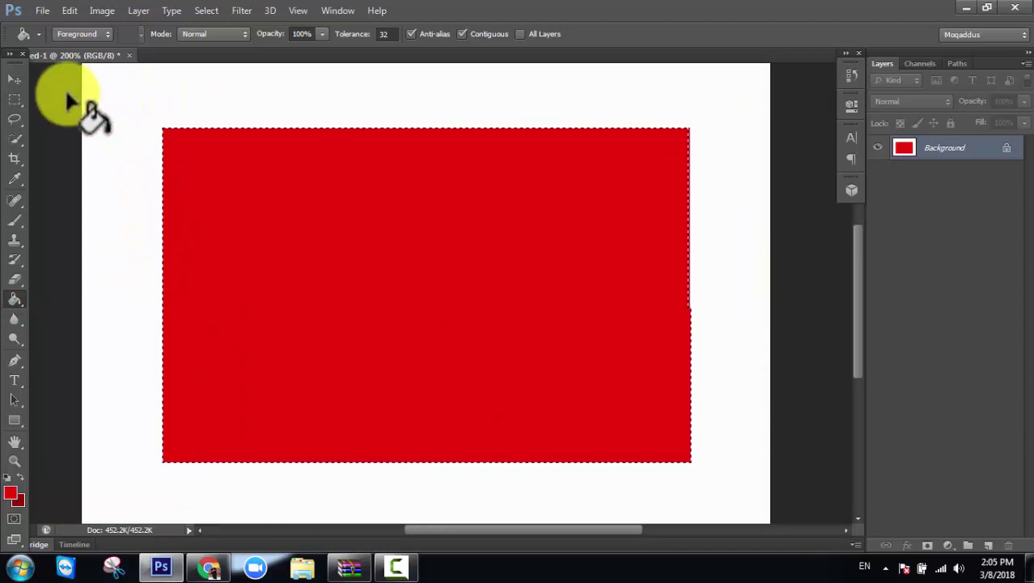
Step: Subtract four rectangles at the top-left, bottom-right, bottom-left and top-right from the selection
{"action": "left_click", "coordinate": [17, 99]}
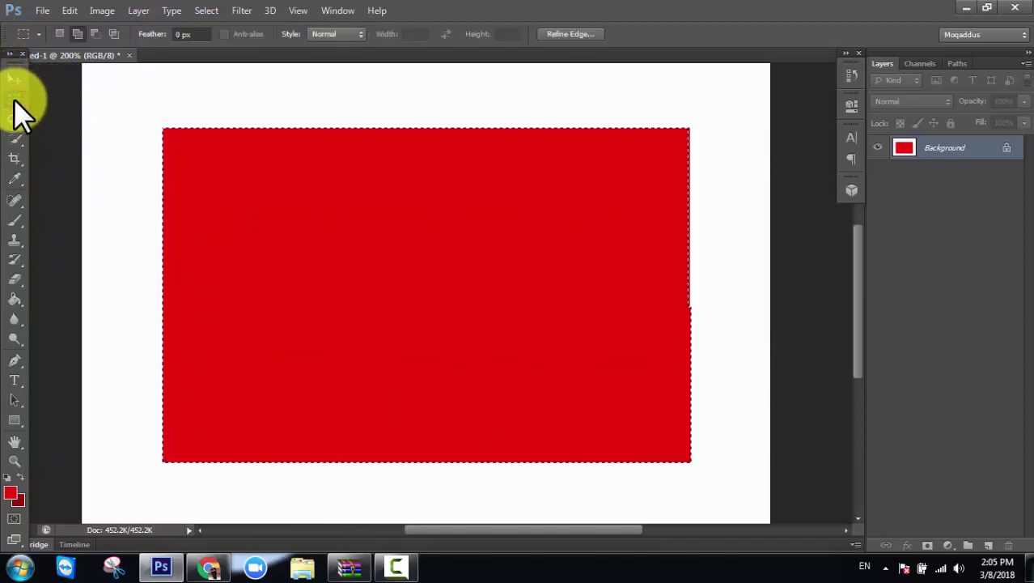
{"action": "left_click", "coordinate": [95, 34]}
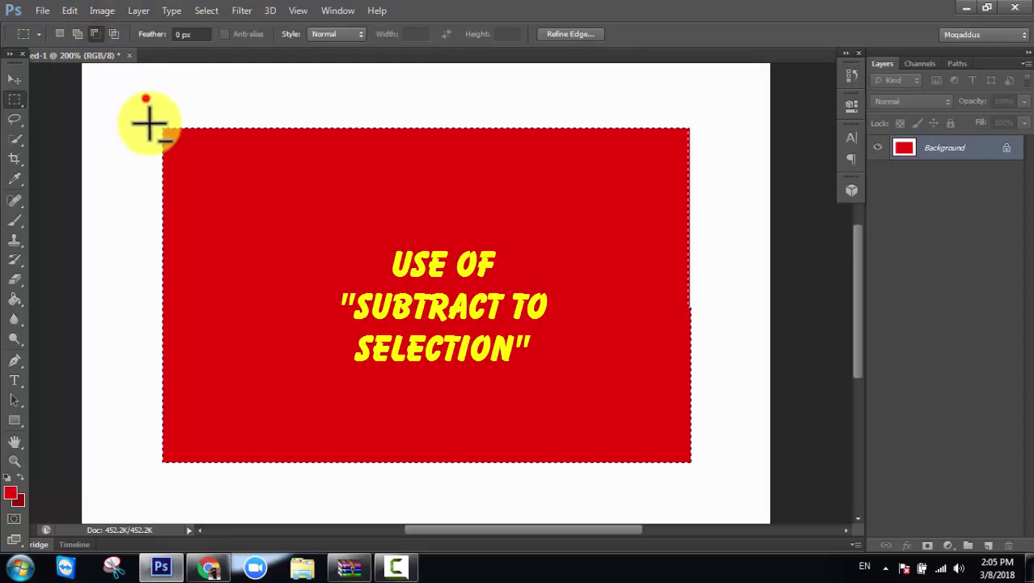
{"action": "left_click_drag", "start_coordinate": [146, 99], "coordinate": [294, 211]}
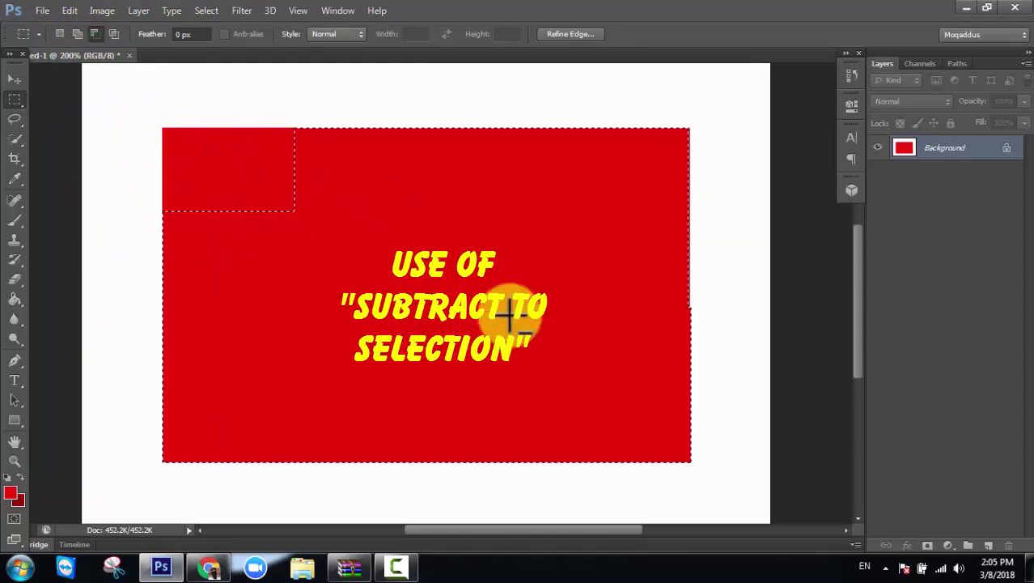
{"action": "left_click_drag", "start_coordinate": [719, 334], "coordinate": [571, 491]}
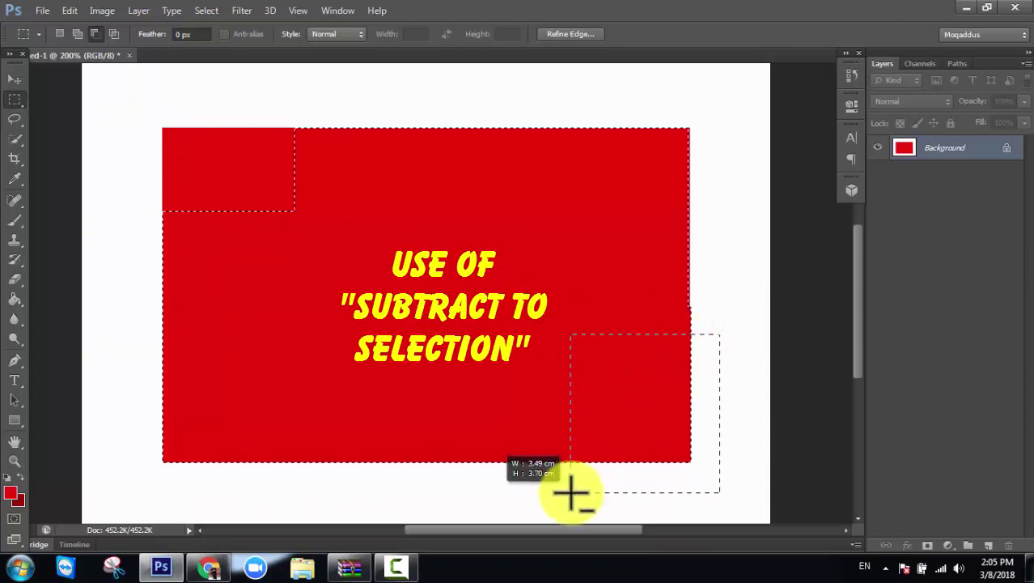
{"action": "mouse_move", "coordinate": [110, 356]}
{"action": "left_mouse_down"}
{"action": "mouse_move", "coordinate": [397, 498]}
{"action": "mouse_move", "coordinate": [416, 485]}
{"action": "left_mouse_up"}
{"action": "mouse_move", "coordinate": [441, 134]}
{"action": "left_mouse_down"}
{"action": "mouse_move", "coordinate": [694, 283]}
{"action": "mouse_move", "coordinate": [739, 286]}
{"action": "left_mouse_up"}
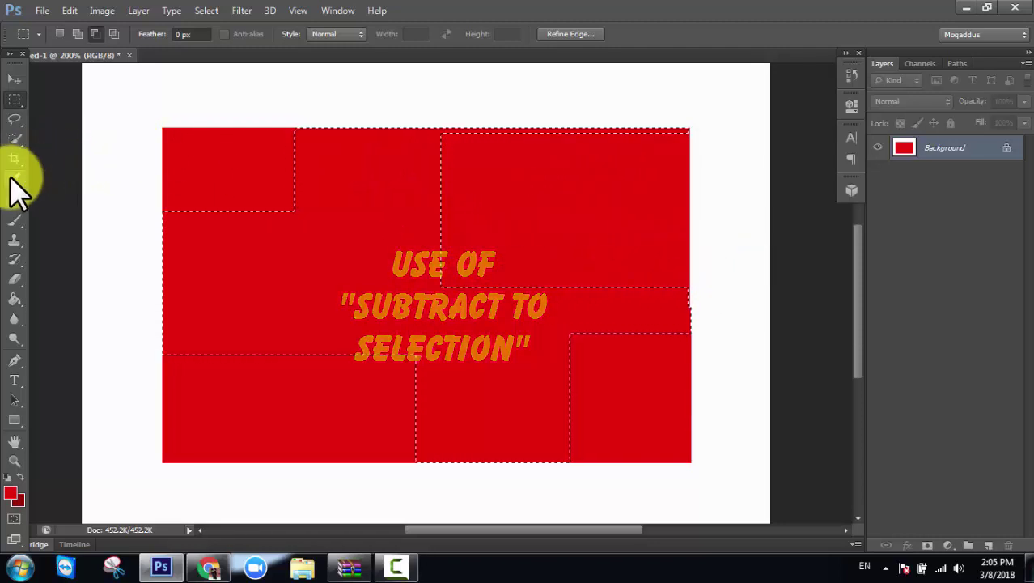
Step: Fill the cross-shaped selection with bright green 0ae915, leaving the red corners
{"action": "left_click", "coordinate": [14, 300]}
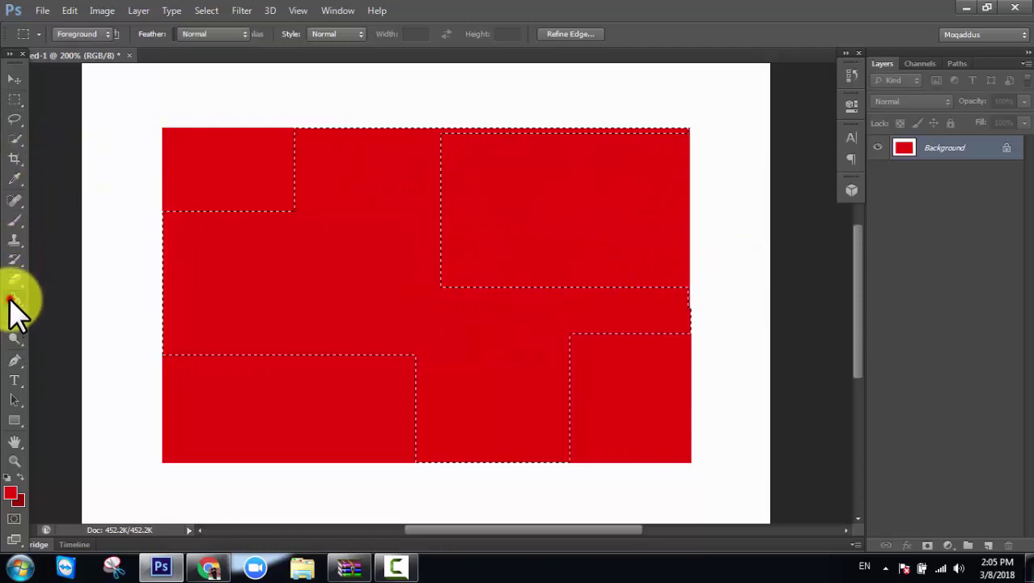
{"action": "left_click", "coordinate": [14, 491]}
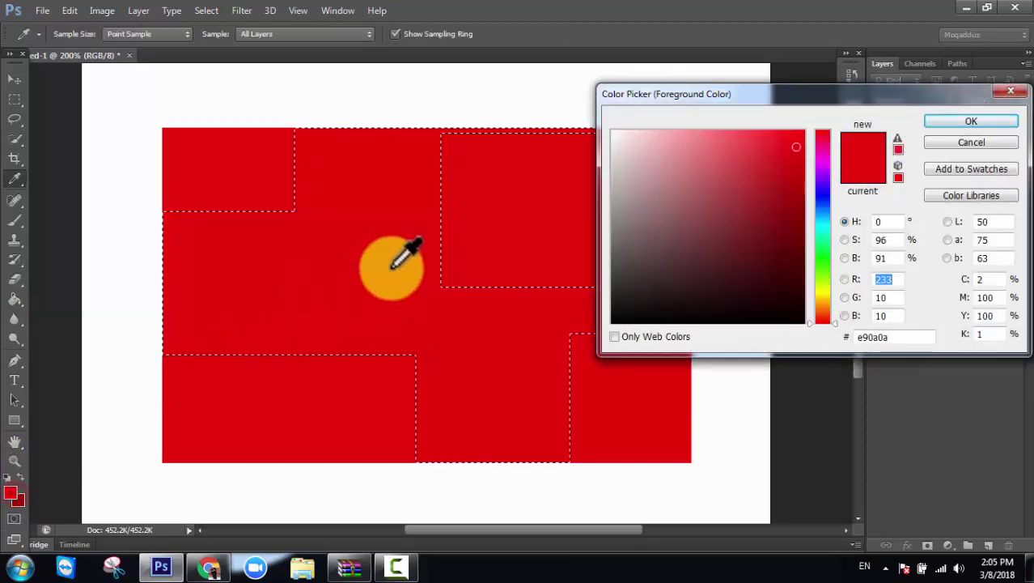
{"action": "left_click", "coordinate": [822, 258]}
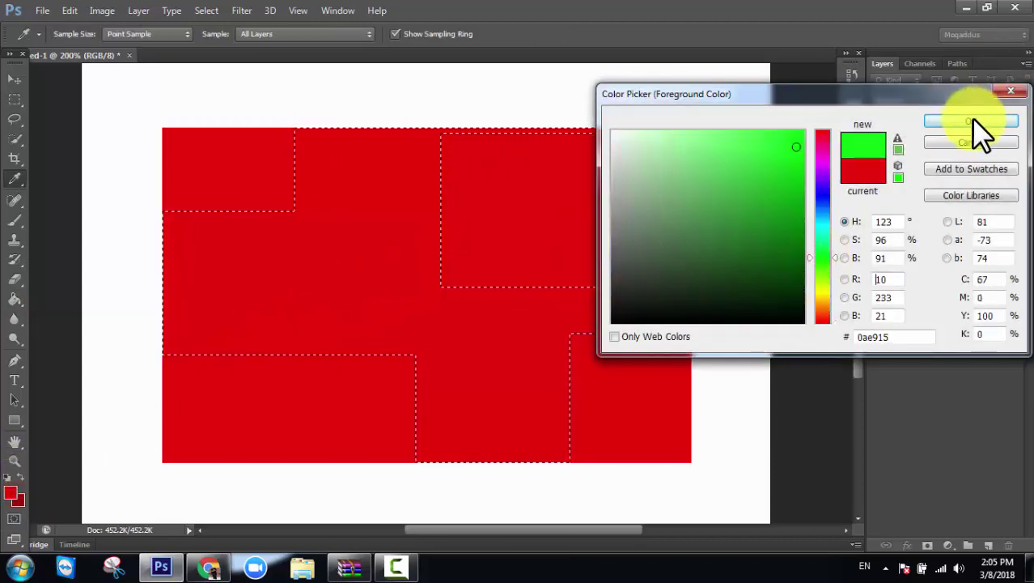
{"action": "left_click", "coordinate": [974, 122]}
{"action": "left_click", "coordinate": [348, 243]}
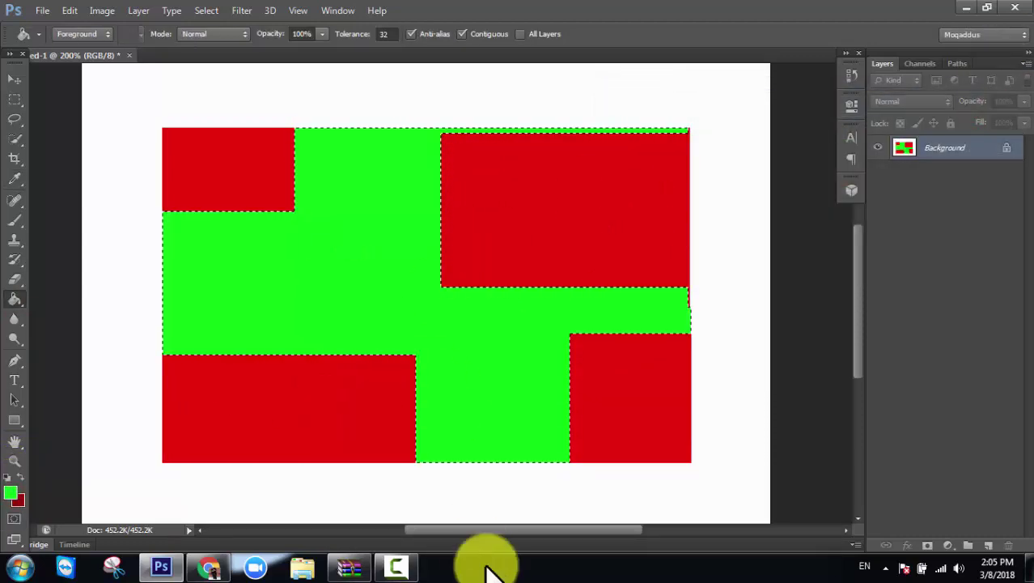
{"action": "left_click", "coordinate": [392, 567]}
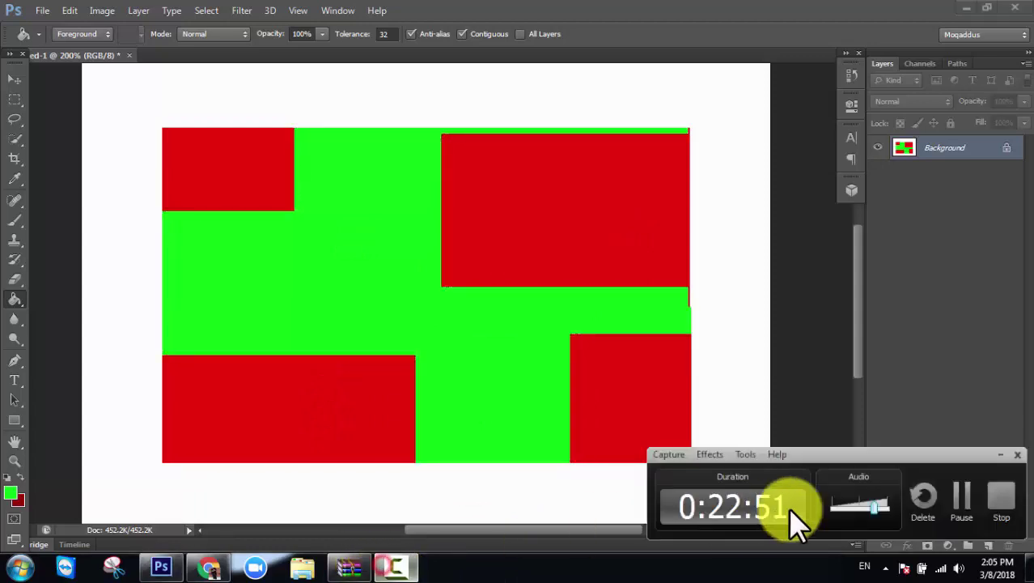
{"action": "left_click", "coordinate": [955, 494]}
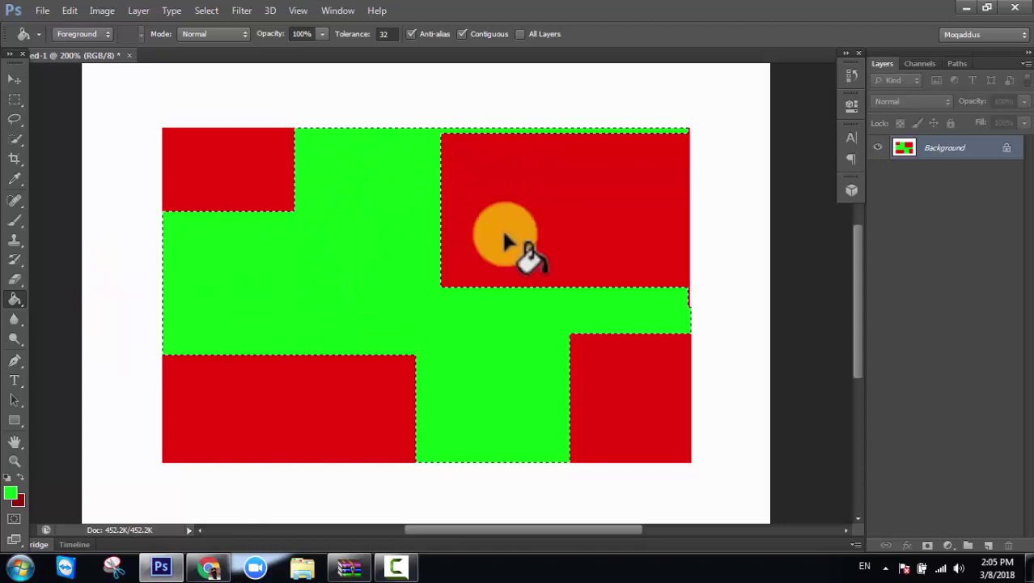
{"action": "left_click", "coordinate": [12, 78]}
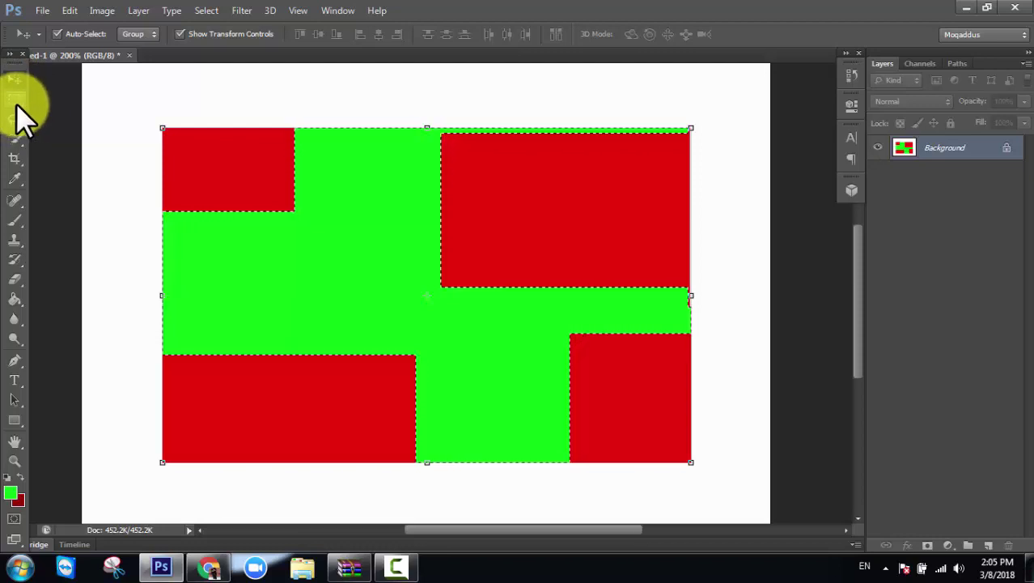
Step: Subtract a half-ellipse on the left and a curved notch on the right using the Elliptical Marquee
{"action": "left_click_drag", "start_coordinate": [17, 102], "coordinate": [66, 113]}
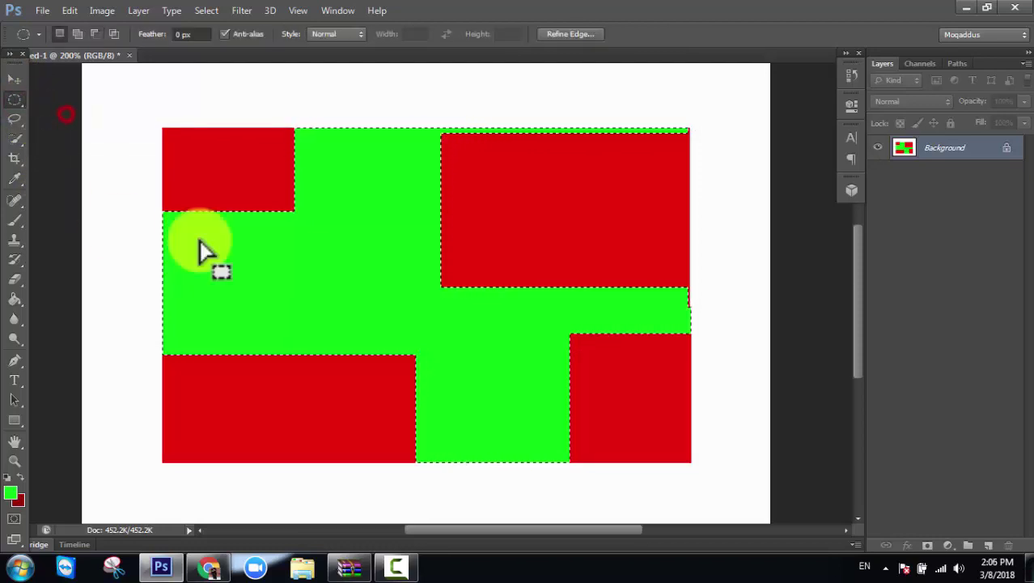
{"action": "left_click", "coordinate": [94, 34]}
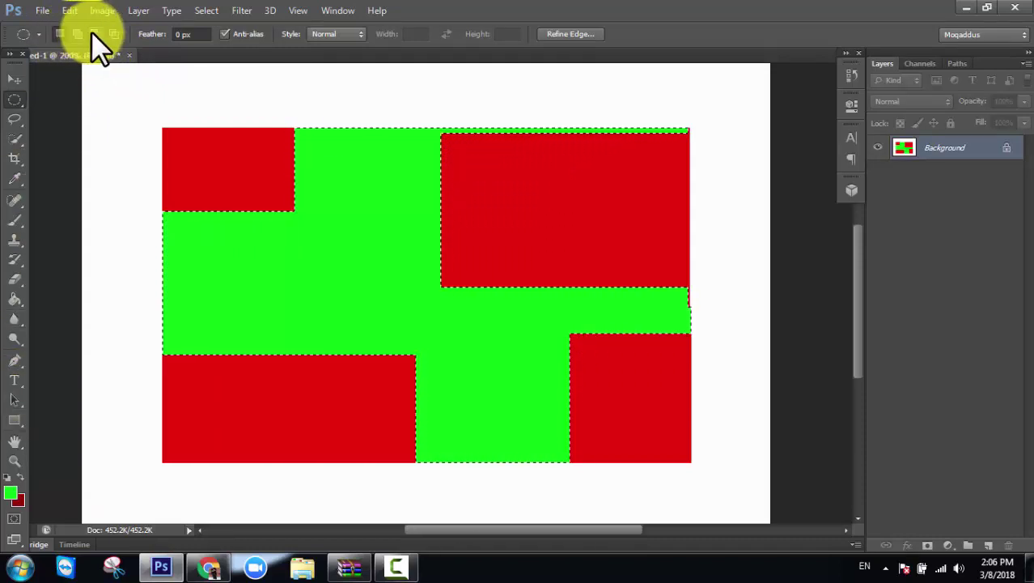
{"action": "left_click_drag", "start_coordinate": [129, 222], "coordinate": [241, 354]}
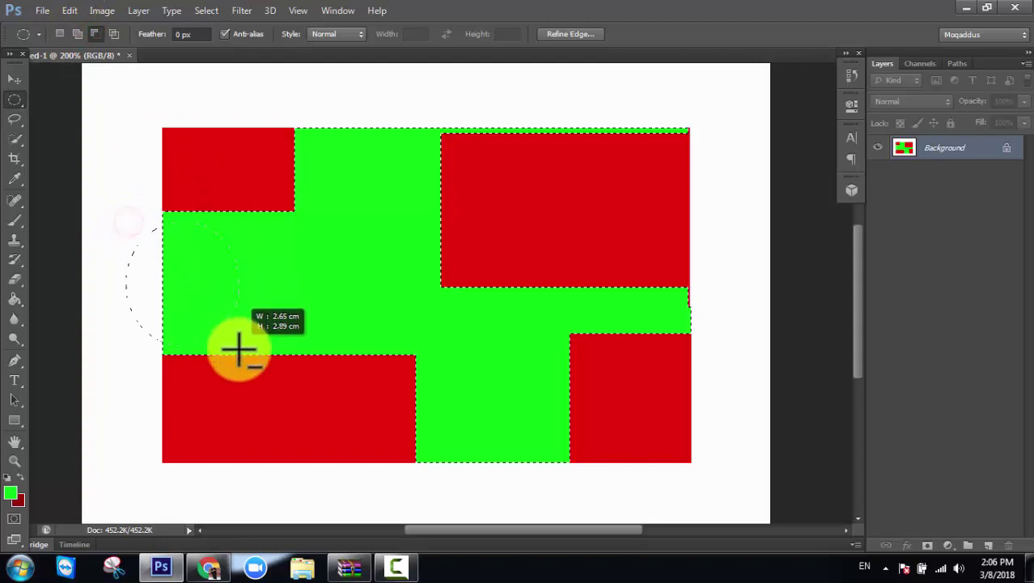
{"action": "left_click_drag", "start_coordinate": [730, 241], "coordinate": [577, 416]}
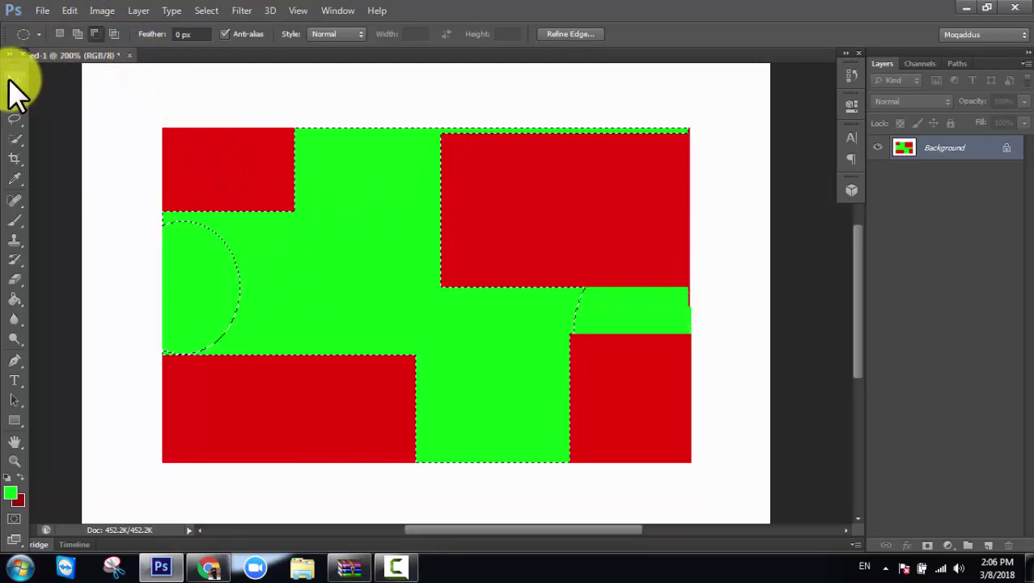
{"action": "left_click", "coordinate": [13, 79]}
Step: Set the foreground colour to teal (hue 167) and fill the notched selection with it
{"action": "left_click", "coordinate": [13, 299]}
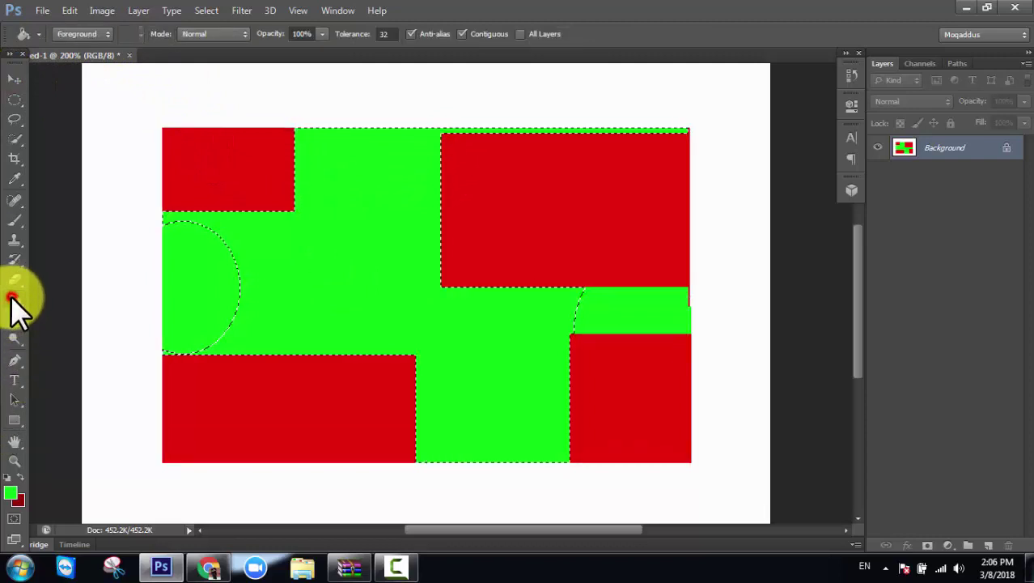
{"action": "left_click", "coordinate": [7, 489]}
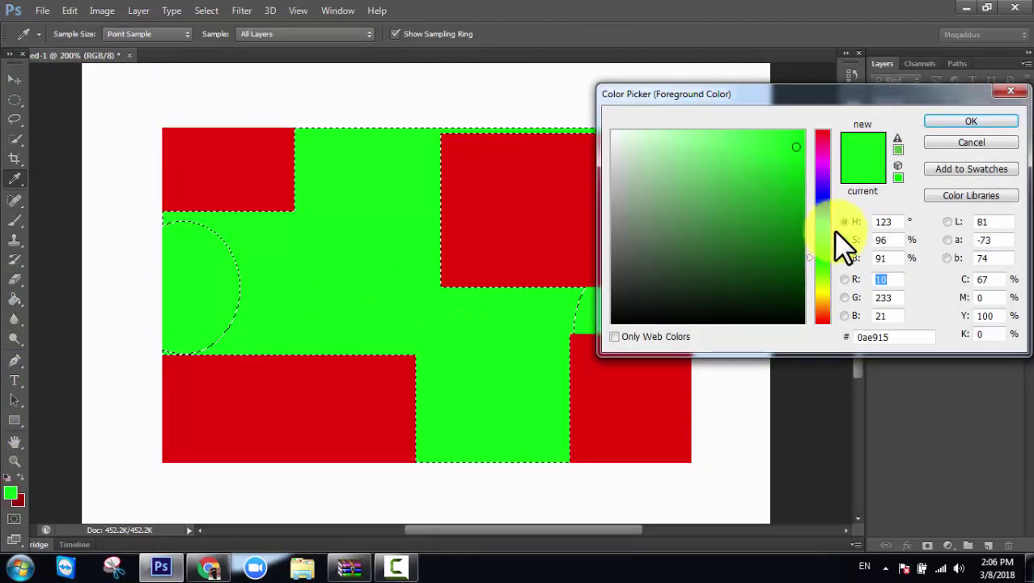
{"action": "left_click", "coordinate": [822, 234]}
{"action": "left_click", "coordinate": [968, 123]}
{"action": "key", "text": "g"}
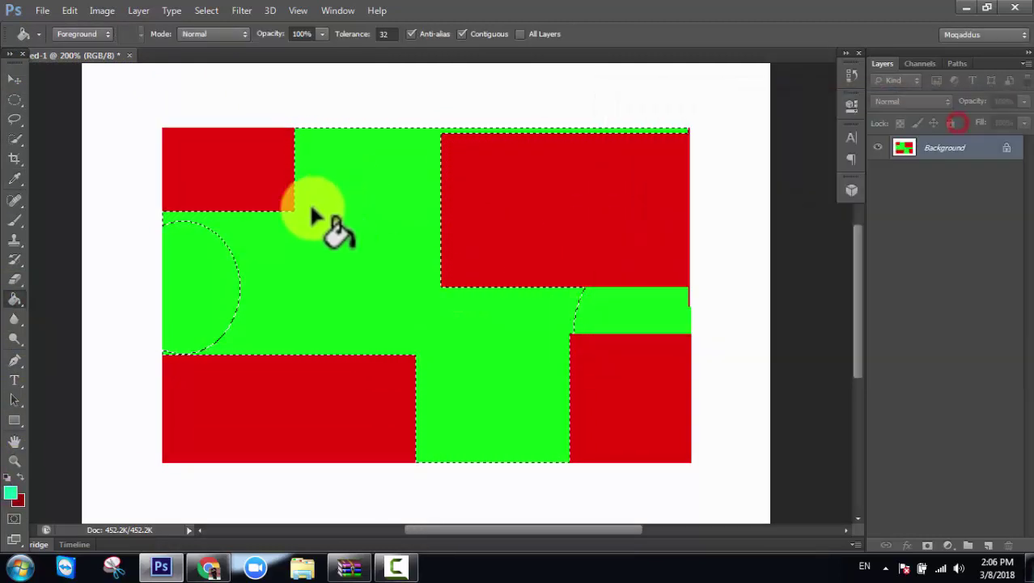
{"action": "left_click", "coordinate": [317, 211]}
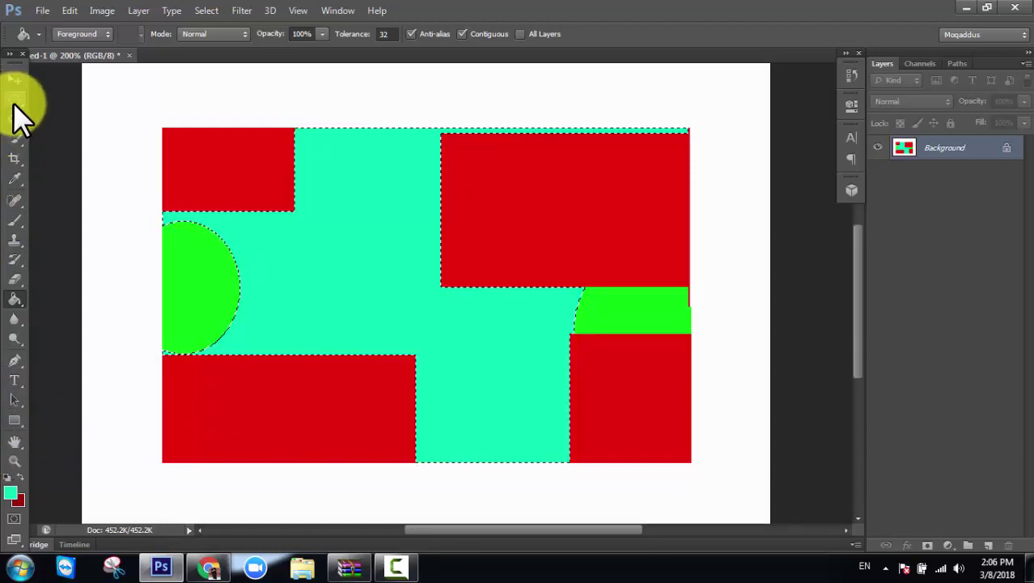
{"action": "left_click", "coordinate": [16, 101]}
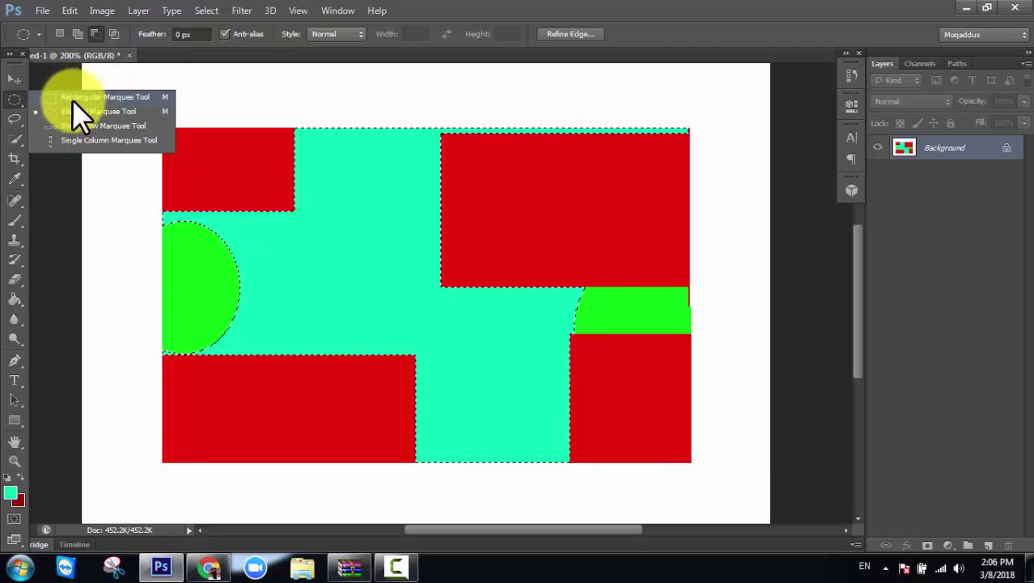
Step: Close the marquee shape list and select the Move tool
{"action": "left_click", "coordinate": [3, 97]}
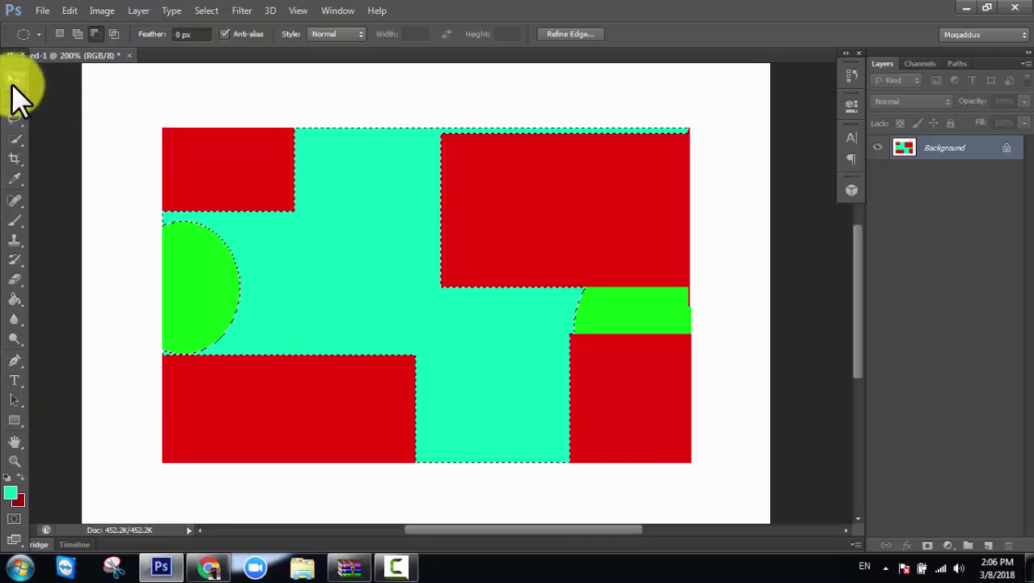
{"action": "left_click", "coordinate": [16, 99]}
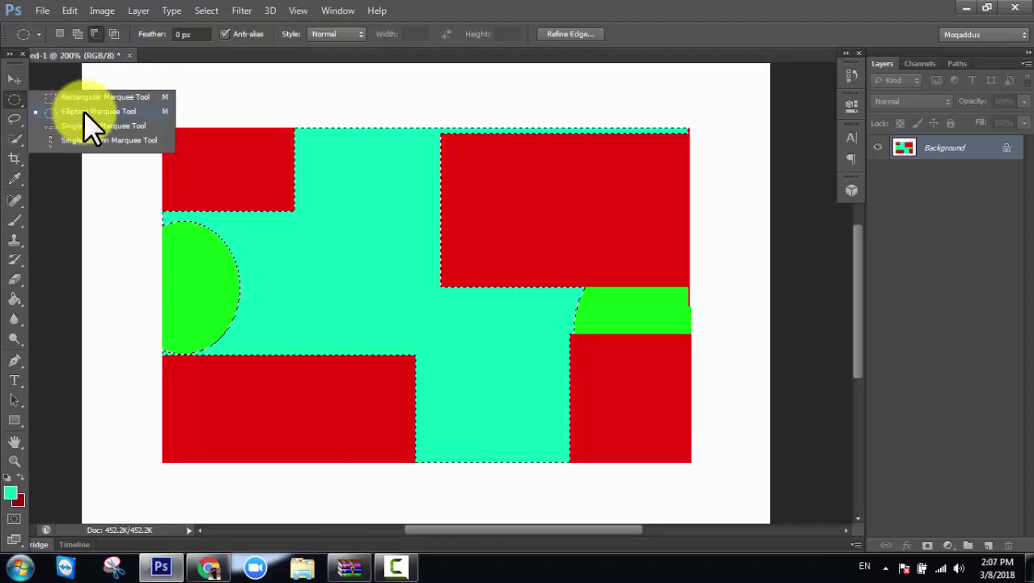
{"action": "left_click", "coordinate": [42, 92]}
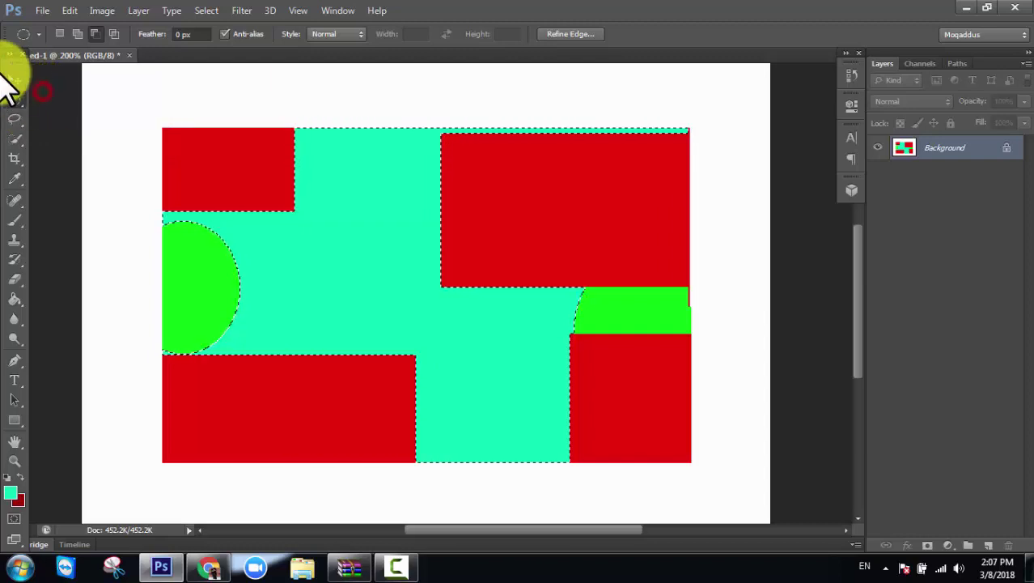
{"action": "left_click", "coordinate": [13, 79]}
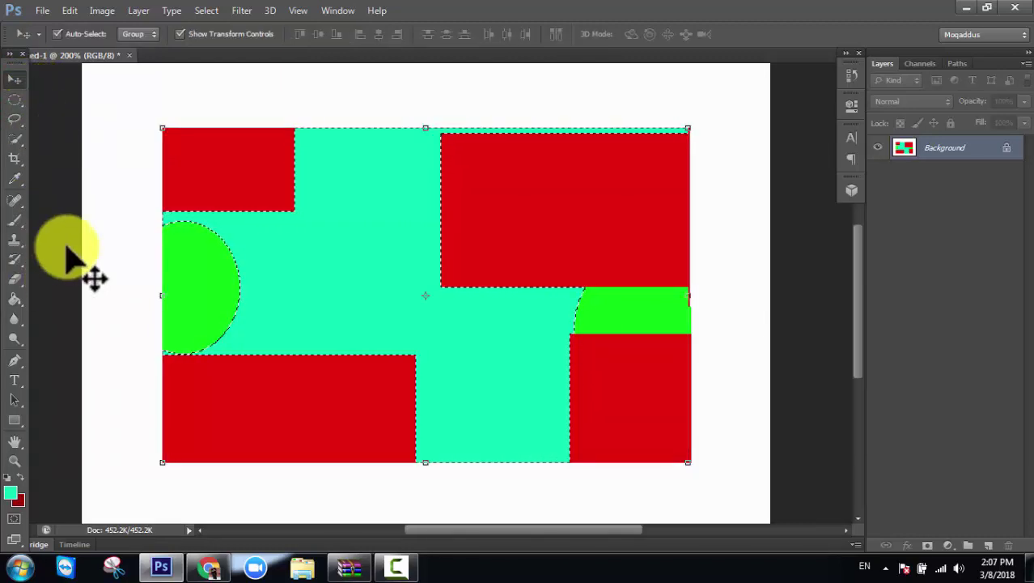
Step: Click around the canvas with the Move tool, leaving the artwork unchanged
{"action": "left_click", "coordinate": [396, 567]}
{"action": "left_click", "coordinate": [960, 495]}
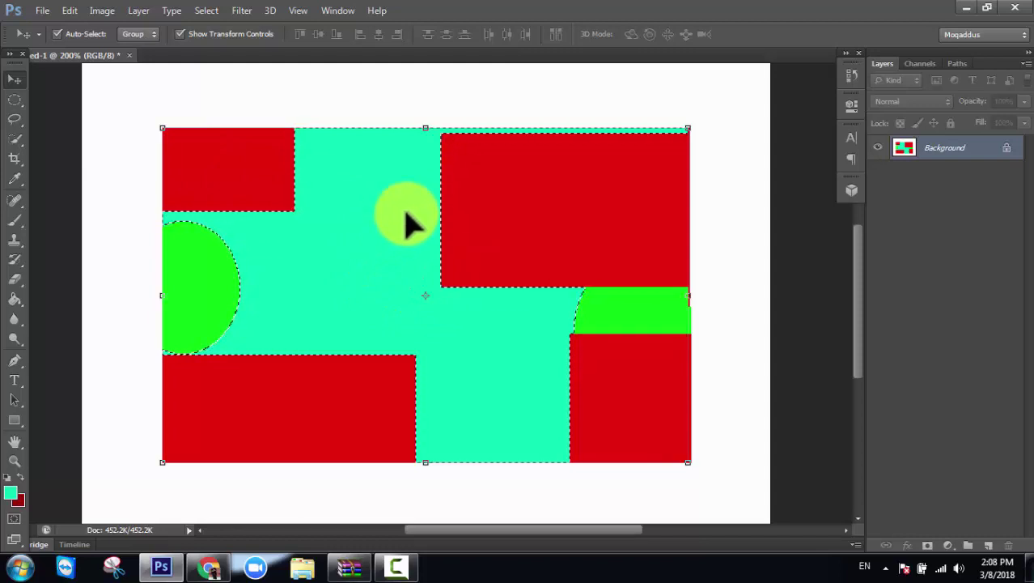
{"action": "left_click", "coordinate": [486, 206]}
{"action": "left_click", "coordinate": [461, 290]}
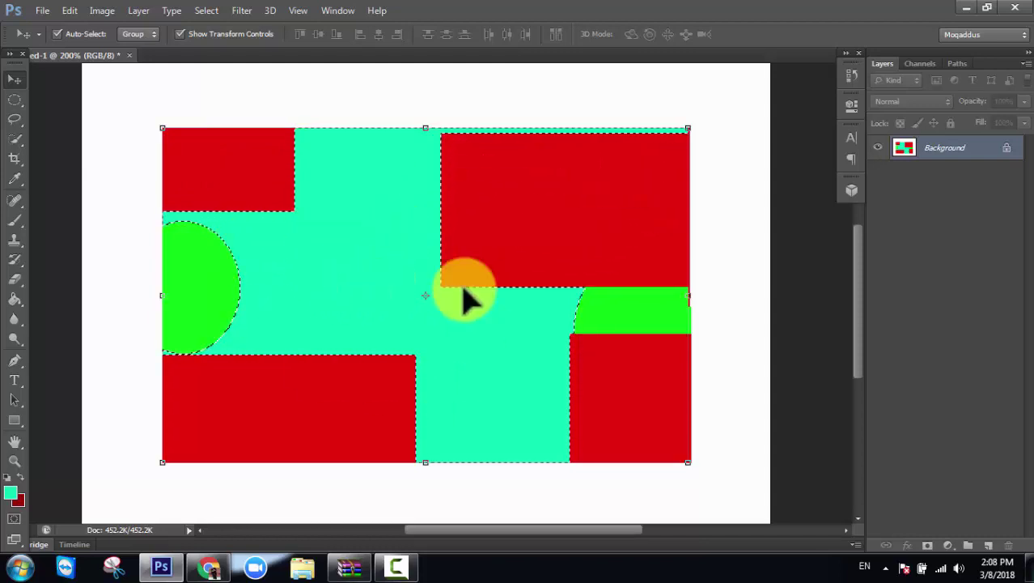